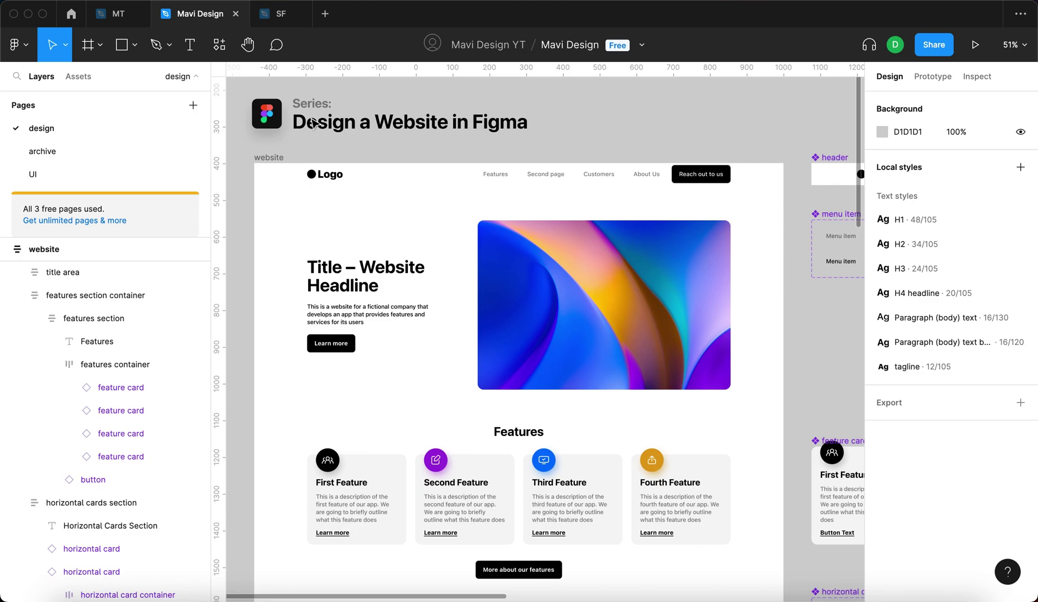
Start a prototype presentation of the design page and return to the Mavi Design file.
{"action": "left_click", "coordinate": [974, 45]}
{"action": "left_click", "coordinate": [200, 13]}
{"action": "left_click", "coordinate": [378, 160]}
{"action": "scroll", "coordinate": [357, 167], "scroll_direction": "down", "scroll_amount": 5}
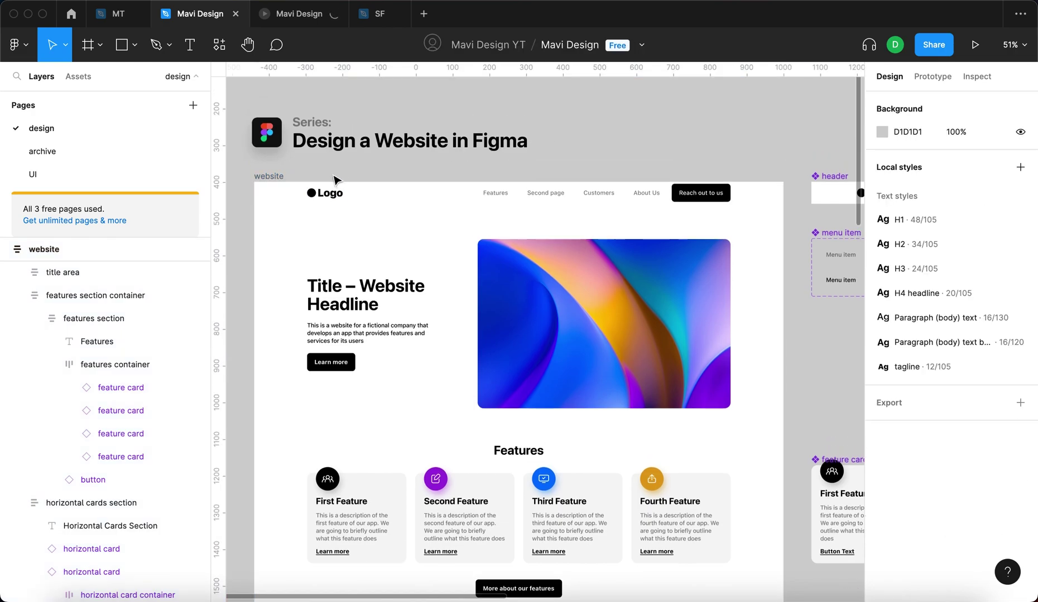
Inspect the website frame and its auto layout properties on the canvas.
{"action": "left_click", "coordinate": [297, 174]}
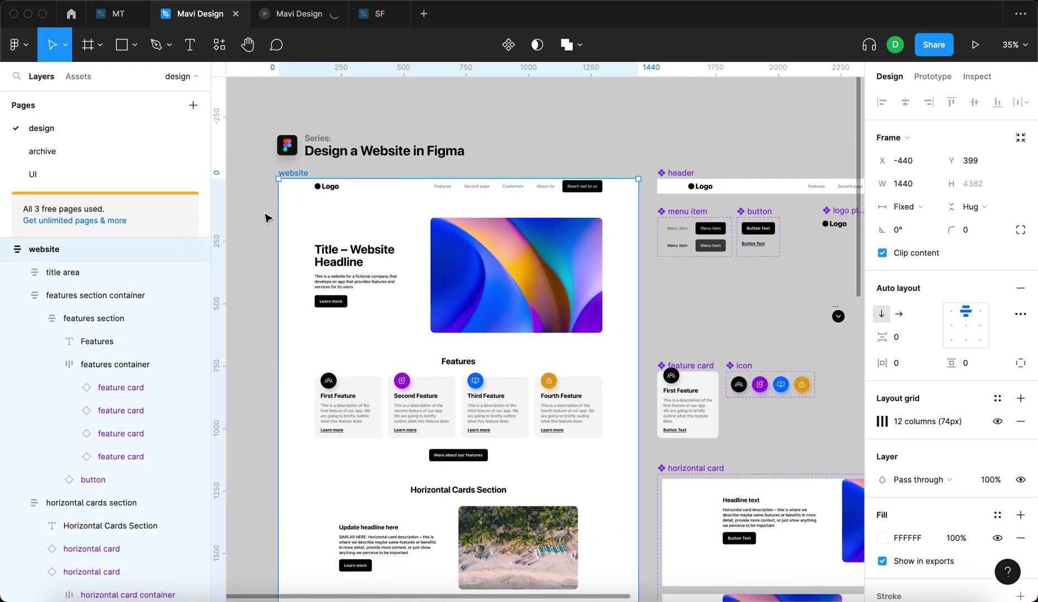
{"action": "left_click_drag", "start_coordinate": [305, 194], "coordinate": [367, 163]}
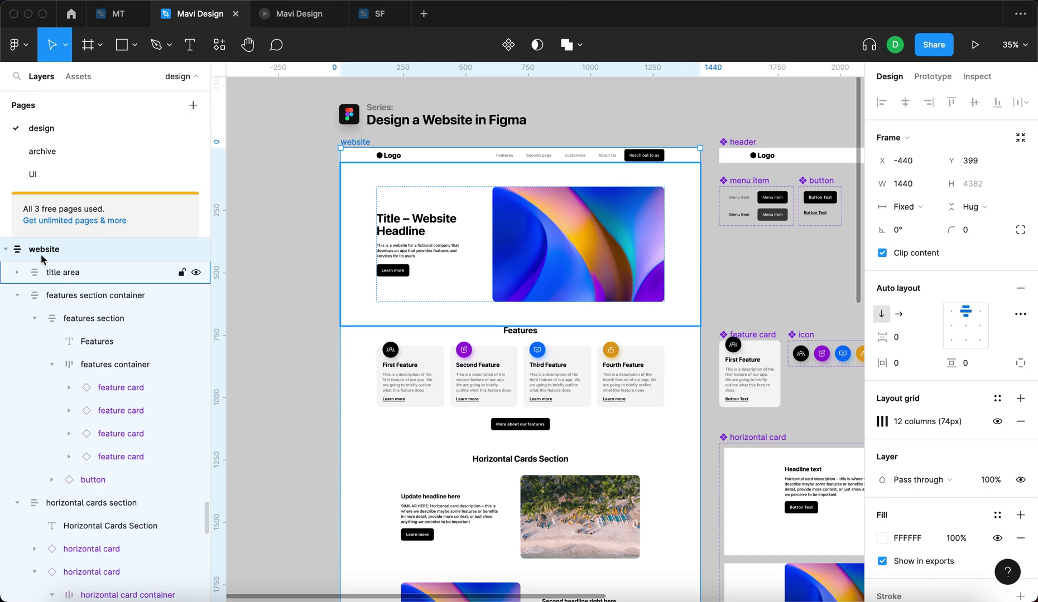
{"action": "left_click", "coordinate": [293, 229]}
{"action": "scroll", "coordinate": [294, 229], "scroll_direction": "down", "scroll_amount": 1}
{"action": "left_click", "coordinate": [355, 125]}
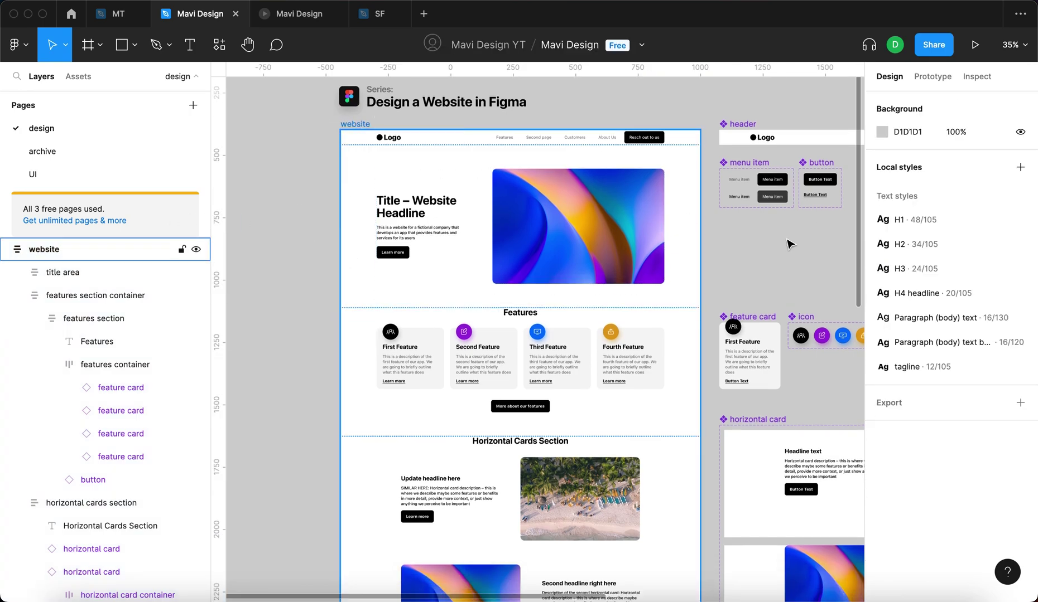
Move the features section container above the title area and back below it in the website frame.
{"action": "left_click", "coordinate": [660, 358]}
{"action": "key", "text": "super+bracketleft"}
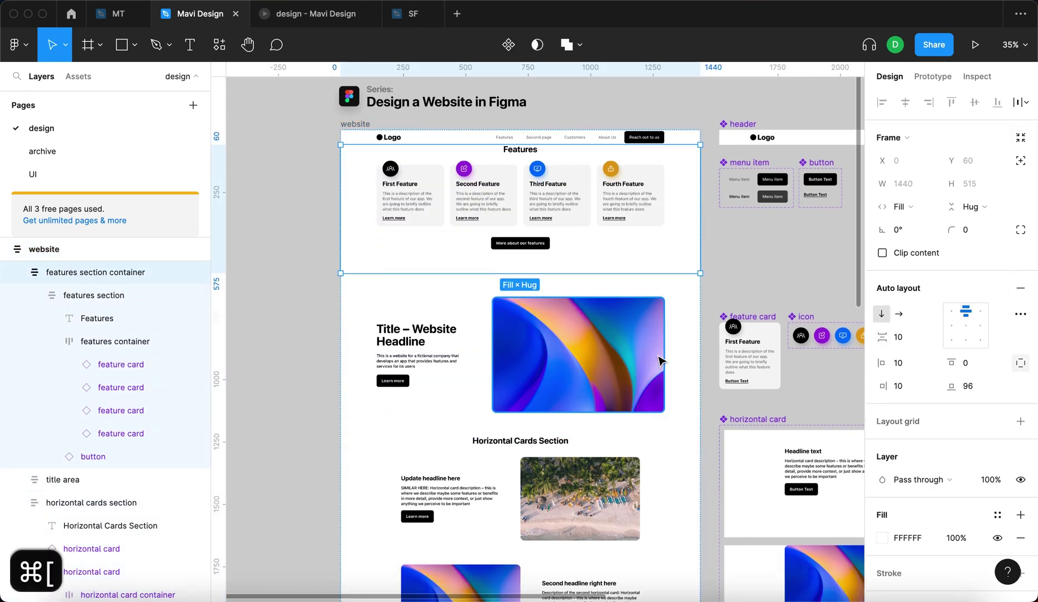
{"action": "key", "text": "super+bracketright"}
{"action": "left_click", "coordinate": [285, 316]}
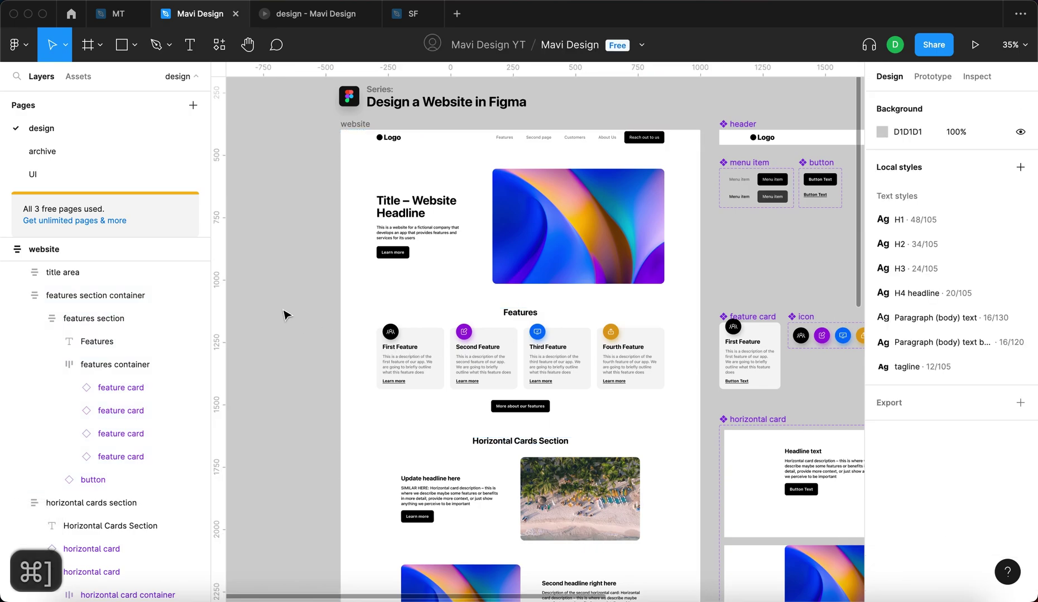
Switch to the prototype preview of the design and hide the Figma interface.
{"action": "scroll", "coordinate": [284, 316], "scroll_direction": "down", "scroll_amount": 3}
{"action": "scroll", "coordinate": [280, 316], "scroll_direction": "up", "scroll_amount": 6}
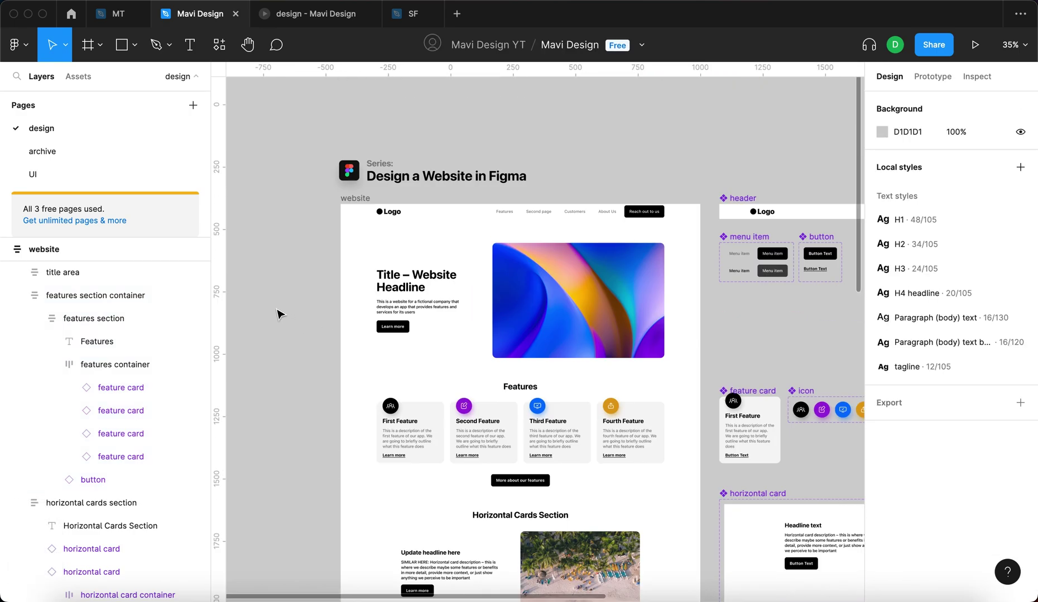
{"action": "left_click", "coordinate": [388, 223]}
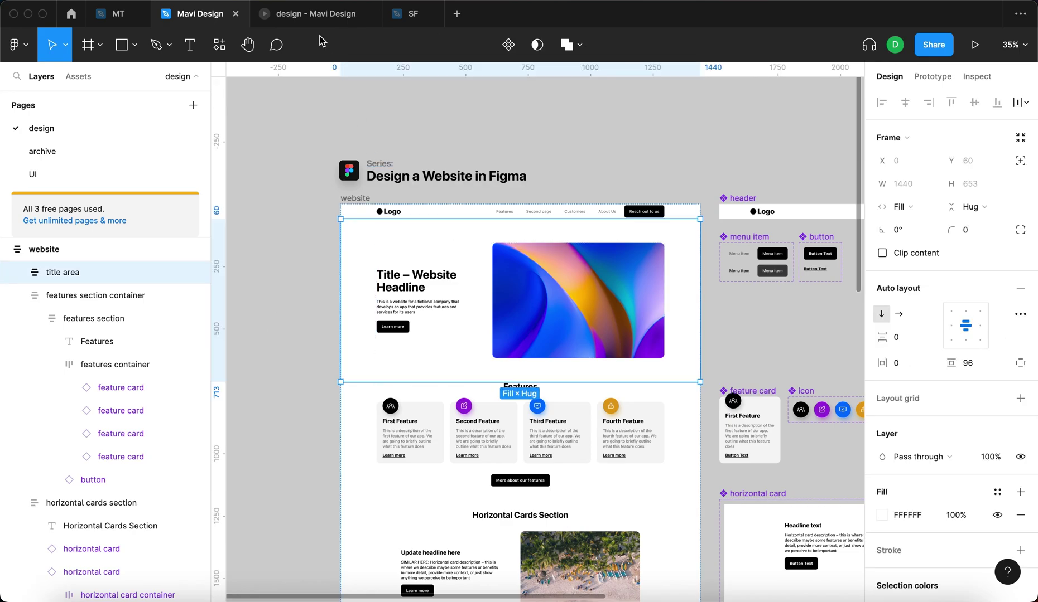
{"action": "left_click", "coordinate": [329, 14]}
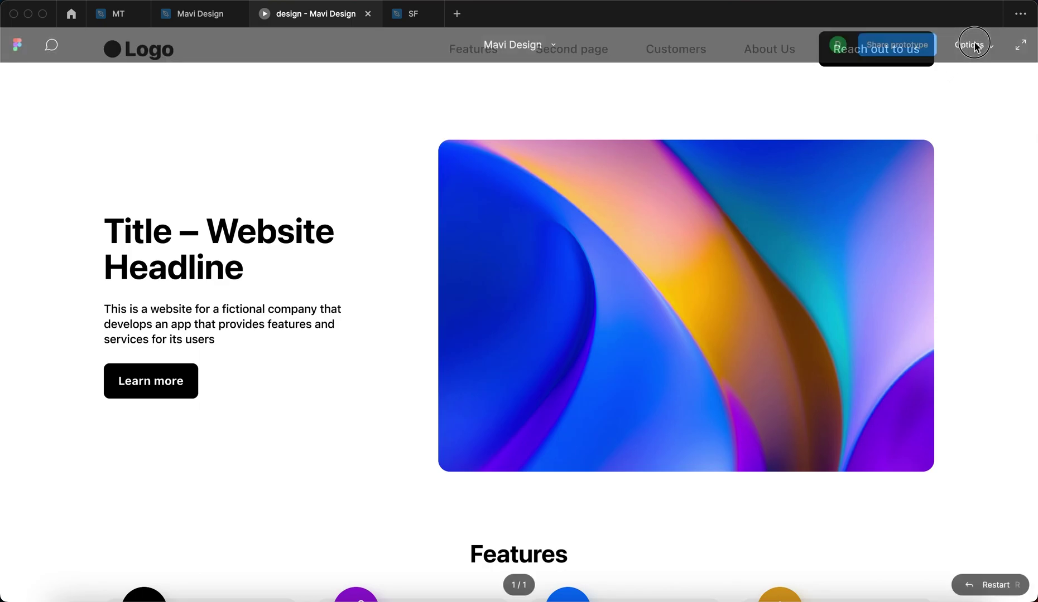
{"action": "left_click", "coordinate": [974, 44]}
{"action": "left_click", "coordinate": [892, 265]}
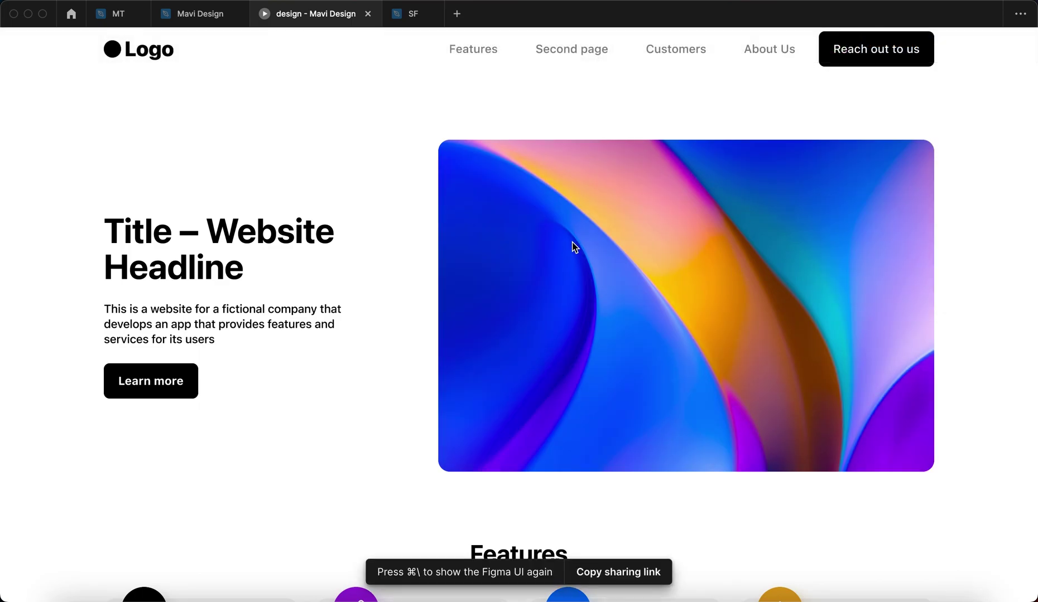
Examine the website prototype from the header through the features, cards and customers sections down to the FAQs.
{"action": "scroll", "coordinate": [574, 247], "scroll_direction": "down", "scroll_amount": 5}
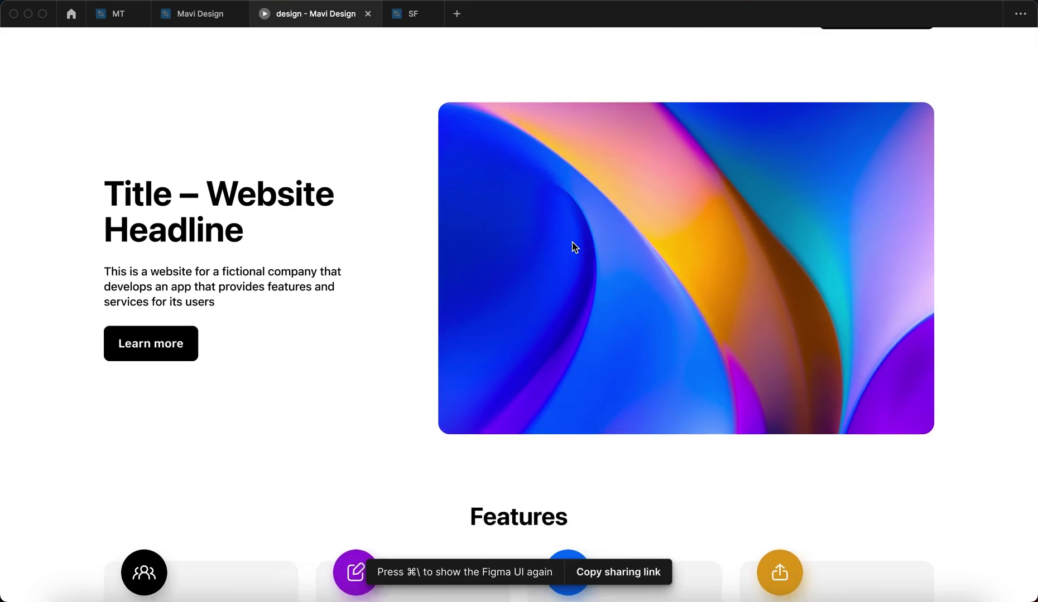
{"action": "scroll", "coordinate": [575, 247], "scroll_direction": "down", "scroll_amount": 4}
{"action": "scroll", "coordinate": [575, 247], "scroll_direction": "up", "scroll_amount": 3}
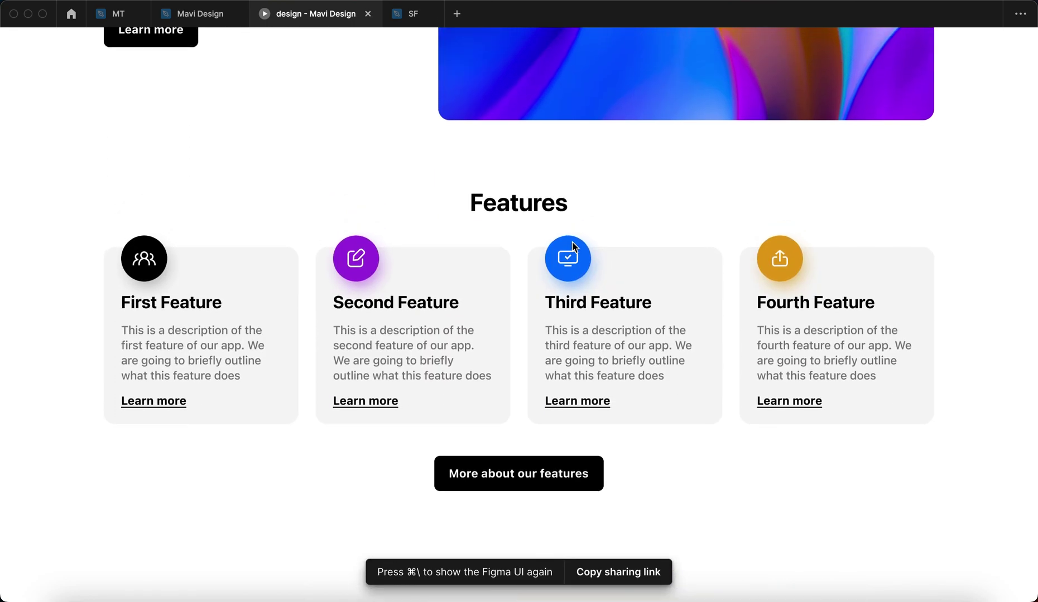
{"action": "scroll", "coordinate": [572, 241], "scroll_direction": "up", "scroll_amount": 6}
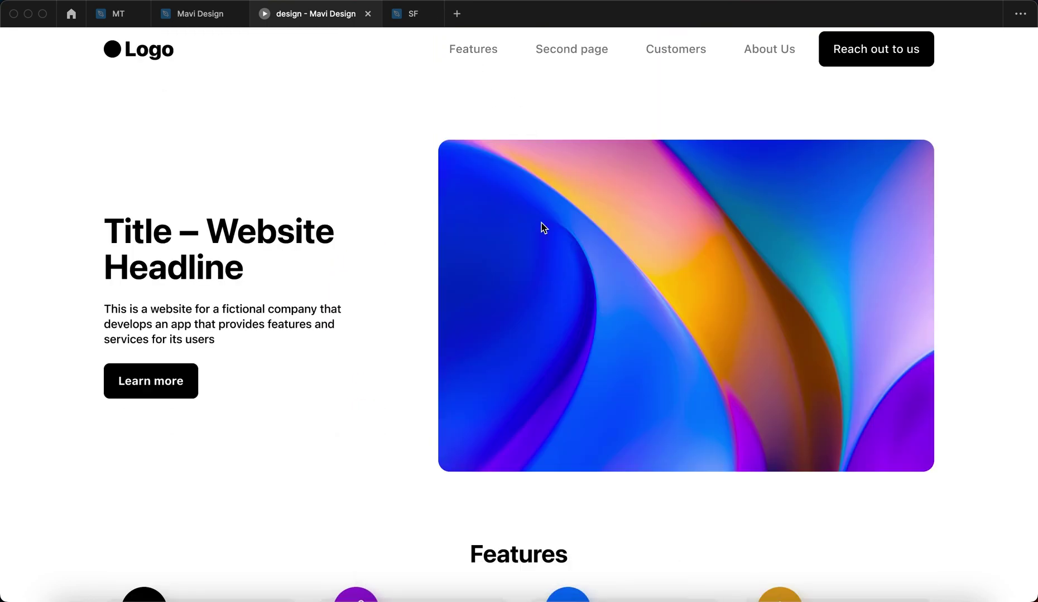
{"action": "scroll", "coordinate": [541, 223], "scroll_direction": "down", "scroll_amount": 7}
{"action": "scroll", "coordinate": [368, 225], "scroll_direction": "down", "scroll_amount": 6}
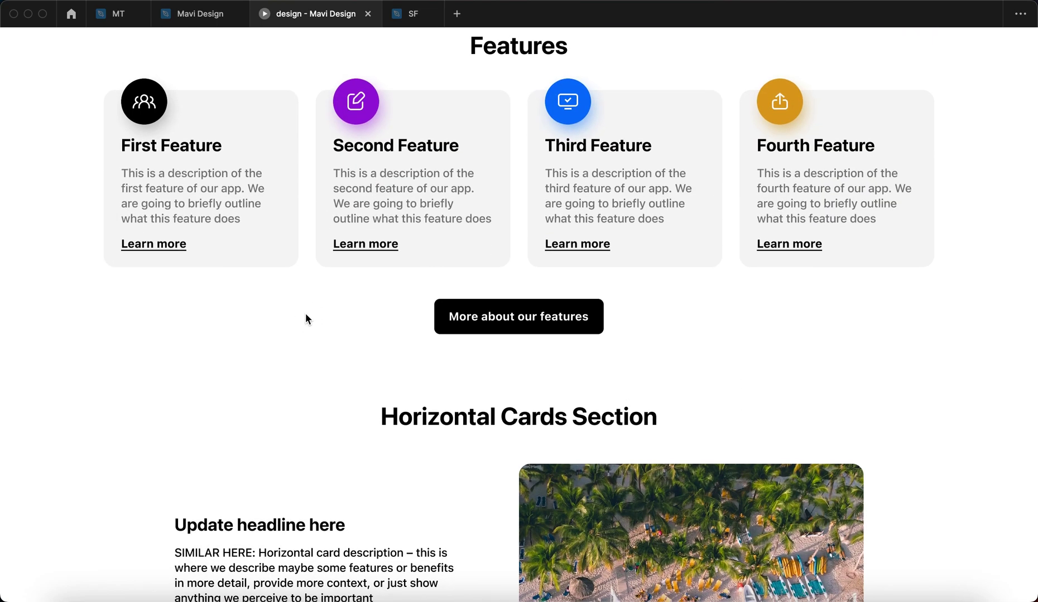
{"action": "scroll", "coordinate": [306, 319], "scroll_direction": "down", "scroll_amount": 1}
{"action": "scroll", "coordinate": [334, 240], "scroll_direction": "up", "scroll_amount": 10}
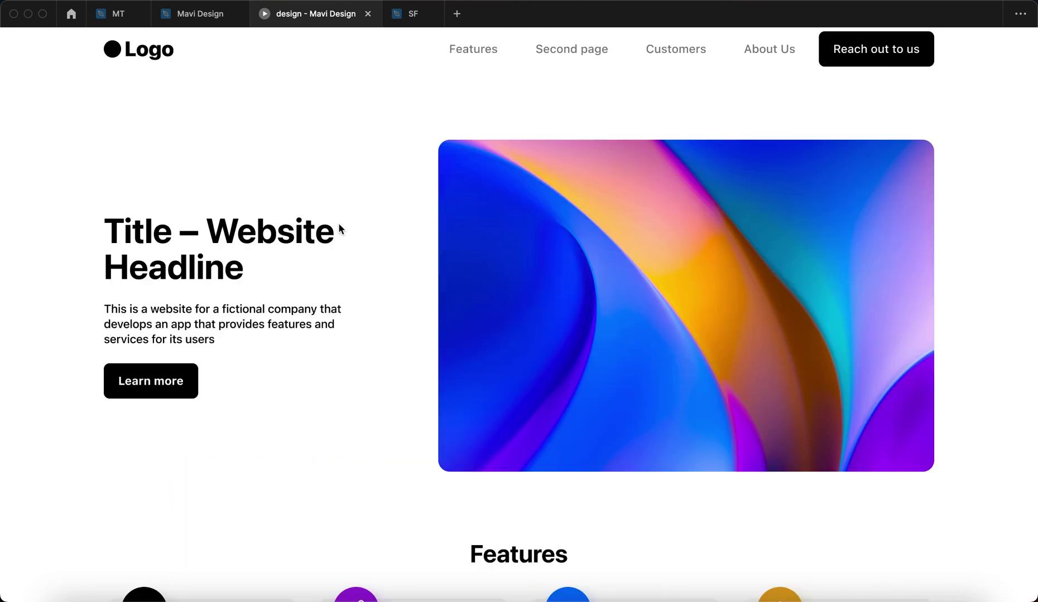
{"action": "scroll", "coordinate": [478, 363], "scroll_direction": "down", "scroll_amount": 15}
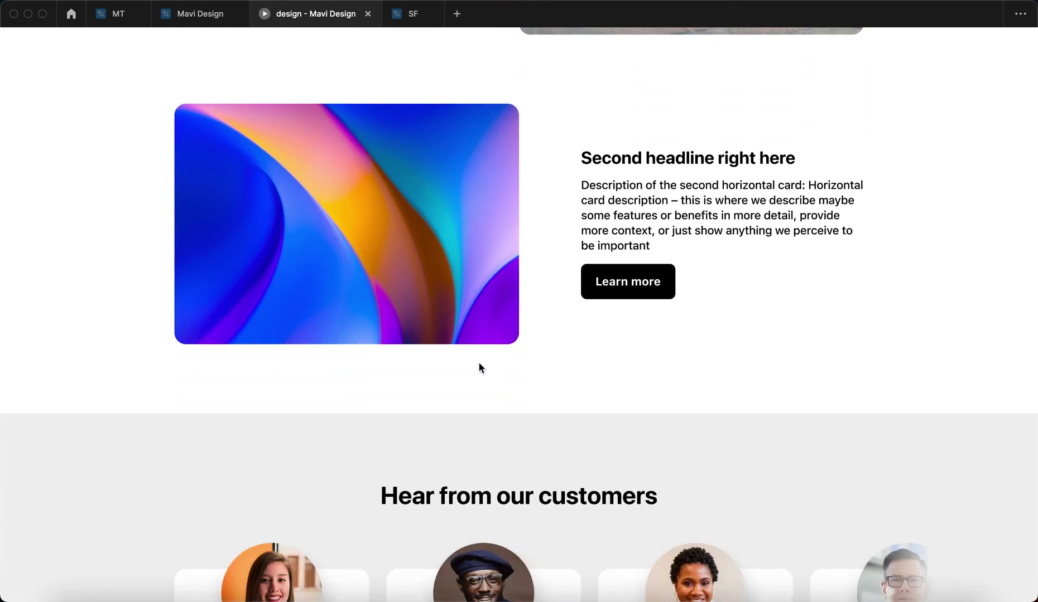
{"action": "scroll", "coordinate": [478, 362], "scroll_direction": "down", "scroll_amount": 15}
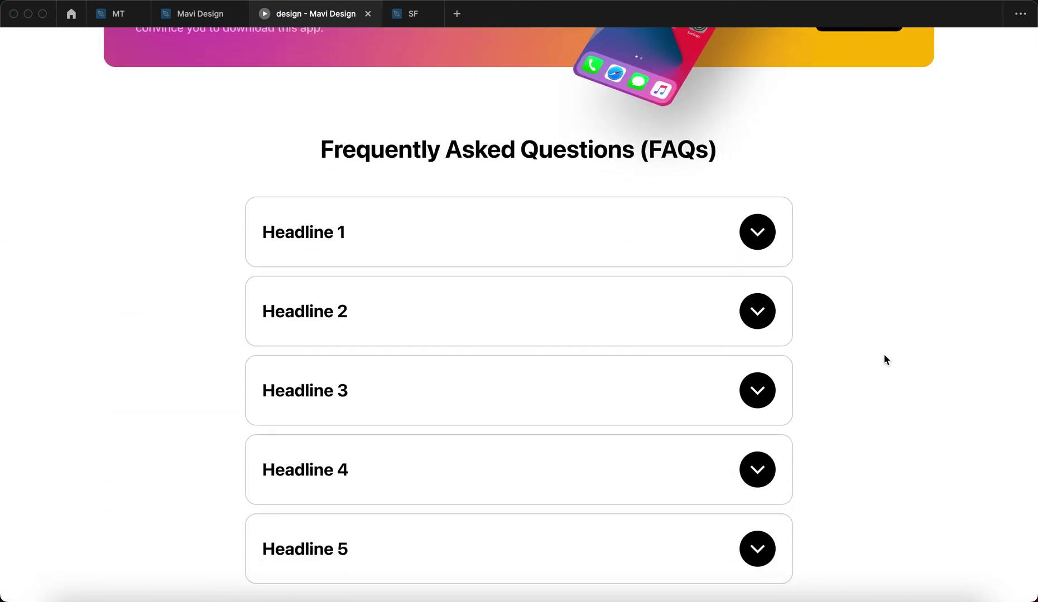
Test the Headline 1 accordion in the FAQ section by repeatedly expanding and collapsing its answer.
{"action": "left_click", "coordinate": [324, 229]}
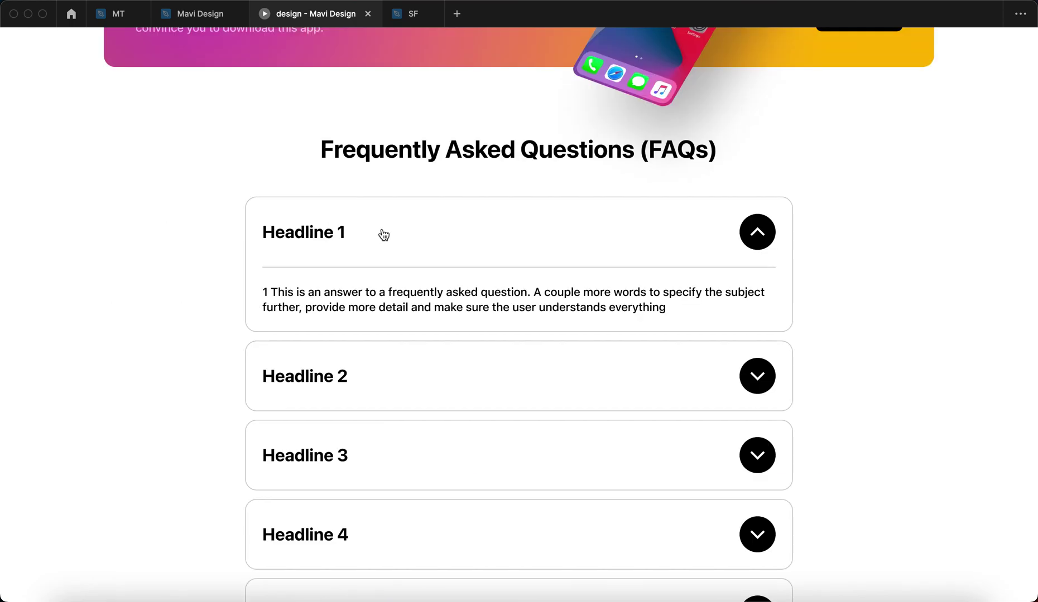
{"action": "left_click", "coordinate": [384, 240]}
{"action": "left_click", "coordinate": [384, 240]}
{"action": "left_click", "coordinate": [384, 241]}
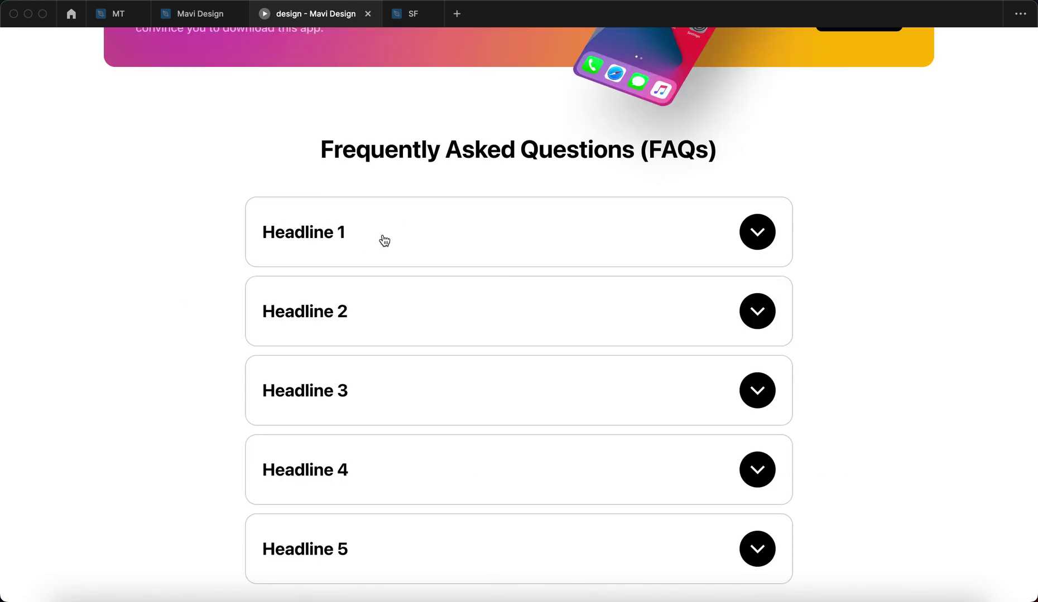
{"action": "left_click", "coordinate": [184, 252]}
{"action": "left_click", "coordinate": [757, 232]}
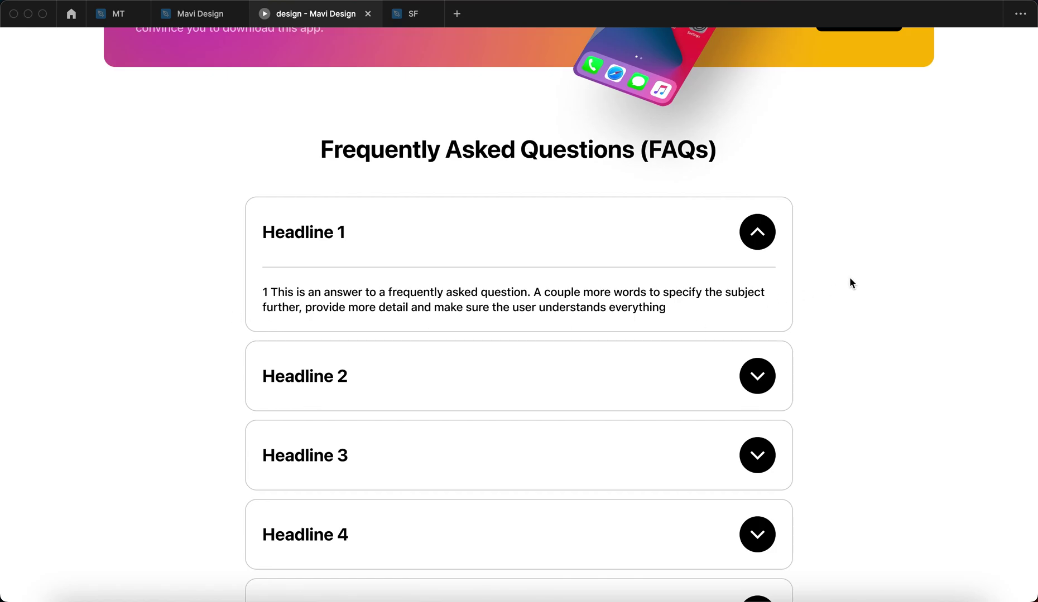
{"action": "left_click", "coordinate": [750, 241]}
{"action": "left_click", "coordinate": [424, 251]}
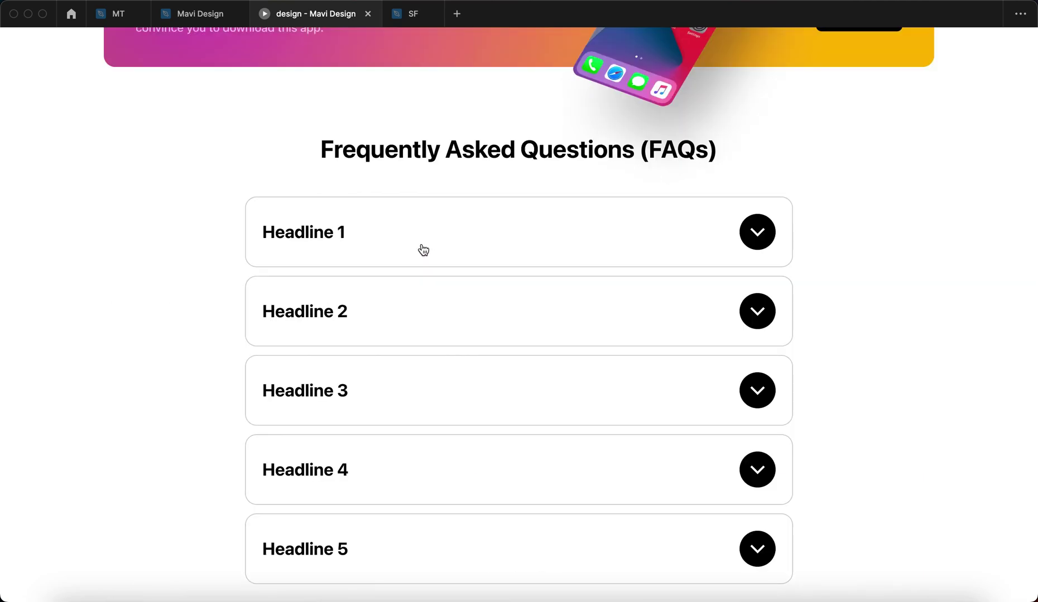
{"action": "left_click", "coordinate": [298, 240]}
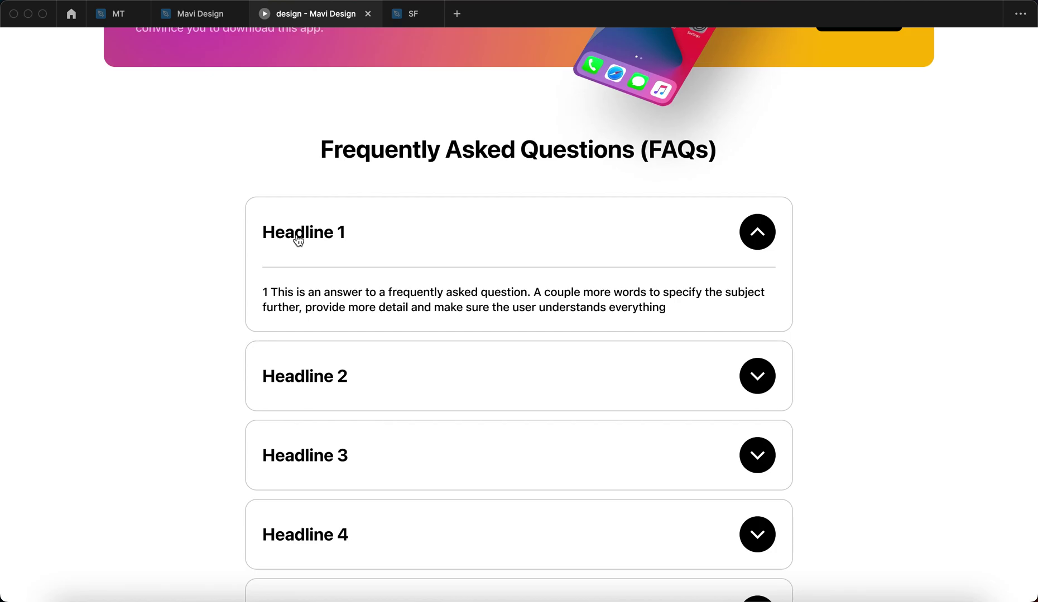
Return to the Mavi Design file and rename the website frame as "website autolayout container".
{"action": "left_click", "coordinate": [208, 232]}
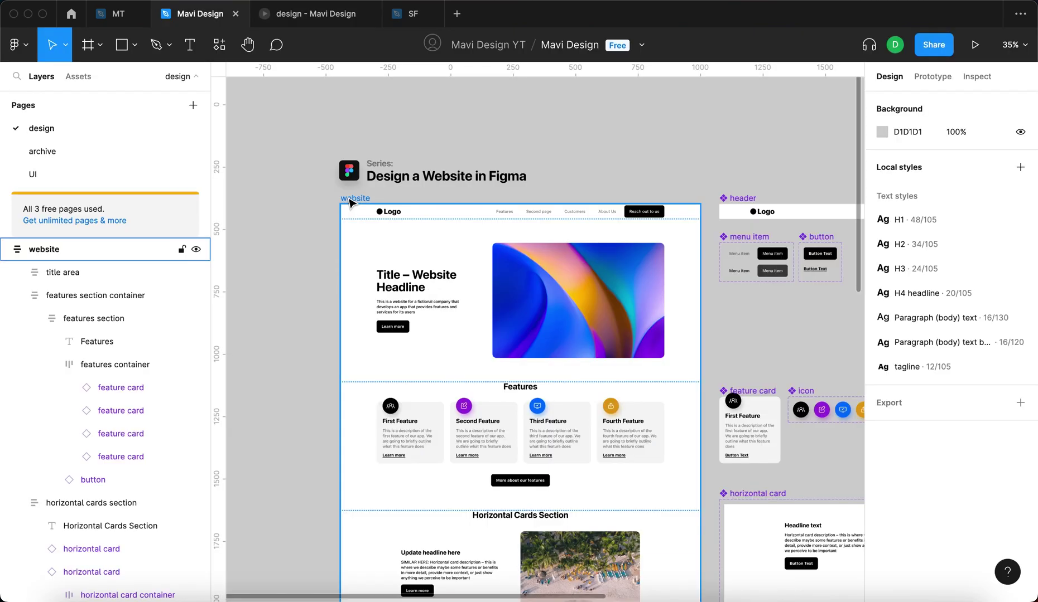
{"action": "left_click", "coordinate": [353, 207]}
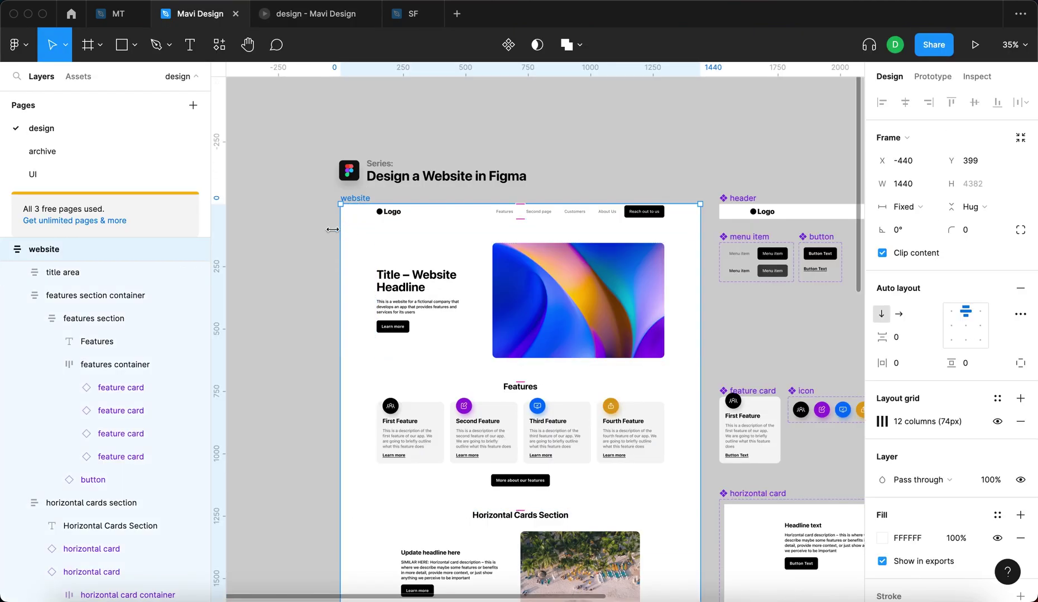
{"action": "scroll", "coordinate": [287, 287], "scroll_direction": "down", "scroll_amount": 3}
{"action": "scroll", "coordinate": [287, 287], "scroll_direction": "down", "scroll_amount": 3}
{"action": "scroll", "coordinate": [311, 180], "scroll_direction": "up", "scroll_amount": 1}
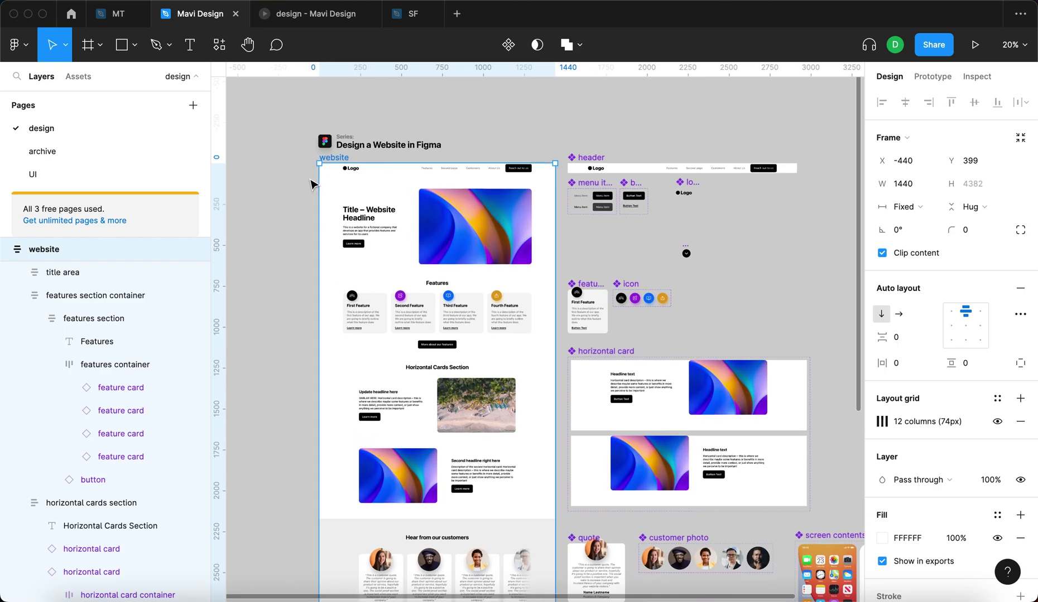
{"action": "scroll", "coordinate": [313, 184], "scroll_direction": "up", "scroll_amount": 4}
{"action": "key", "text": "super+r"}
{"action": "type", "text": "e"}
{"action": "key", "text": "BackSpace"}
{"action": "type", "text": "website autolayout container"}
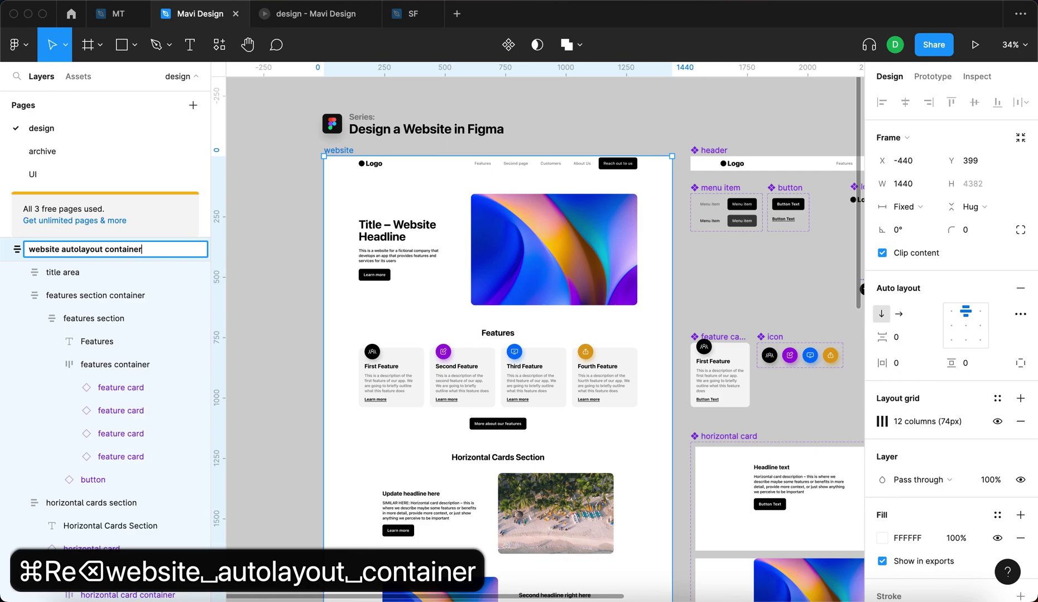
{"action": "key", "text": "Return"}
{"action": "scroll", "coordinate": [302, 189], "scroll_direction": "down", "scroll_amount": 3}
{"action": "key", "text": "Escape"}
Wrap the website autolayout container in a new parent frame.
{"action": "left_click", "coordinate": [383, 156]}
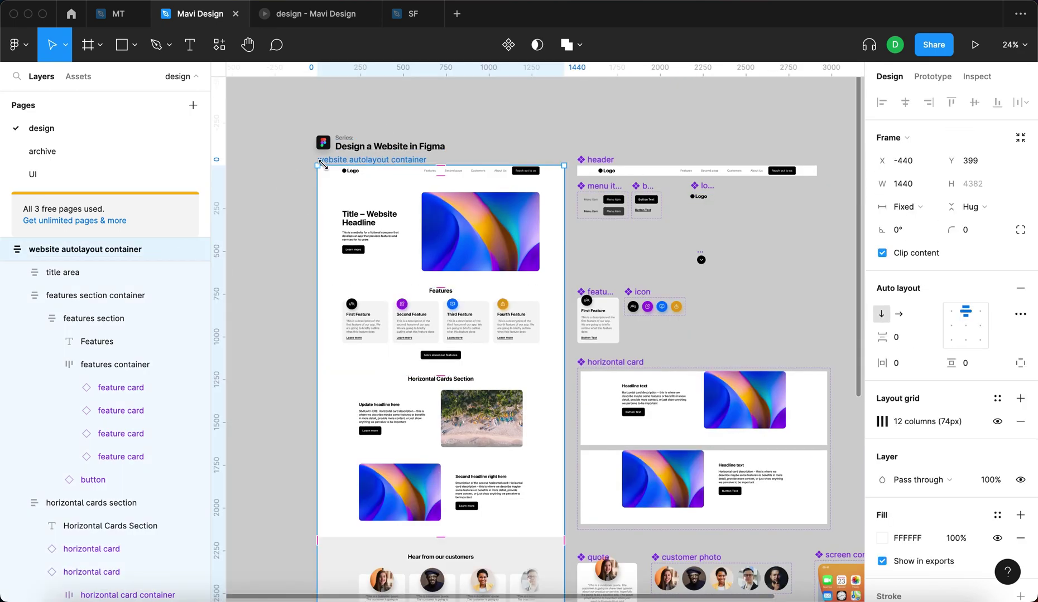
{"action": "scroll", "coordinate": [322, 164], "scroll_direction": "up", "scroll_amount": 5}
{"action": "left_click", "coordinate": [368, 160]}
{"action": "left_click", "coordinate": [368, 162]}
{"action": "scroll", "coordinate": [334, 189], "scroll_direction": "up", "scroll_amount": 5}
{"action": "scroll", "coordinate": [320, 213], "scroll_direction": "down", "scroll_amount": 8}
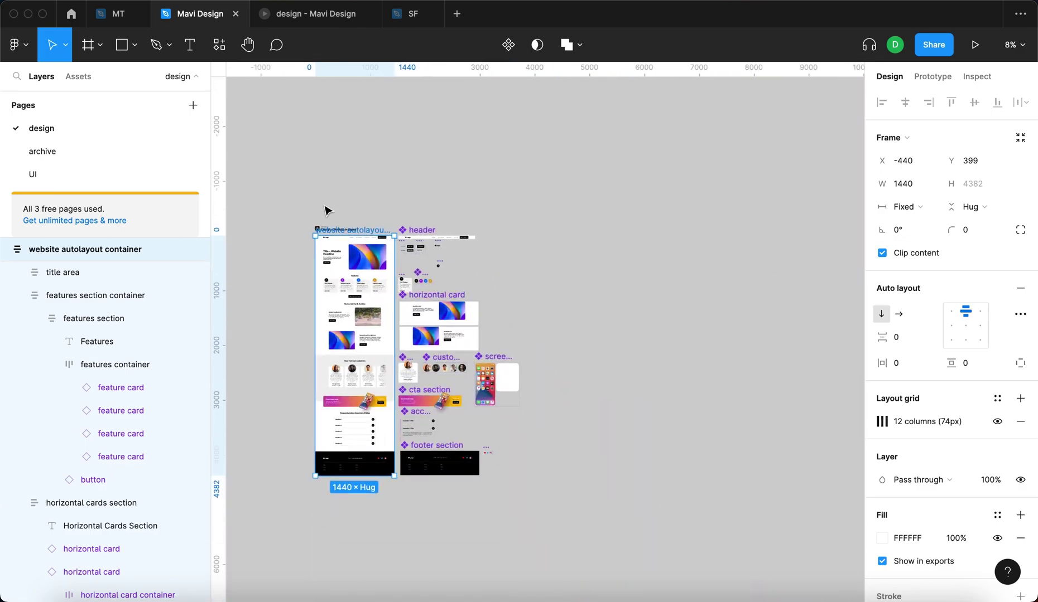
{"action": "scroll", "coordinate": [329, 258], "scroll_direction": "up", "scroll_amount": 8}
{"action": "scroll", "coordinate": [346, 279], "scroll_direction": "up", "scroll_amount": 2}
{"action": "scroll", "coordinate": [346, 279], "scroll_direction": "left", "scroll_amount": 2}
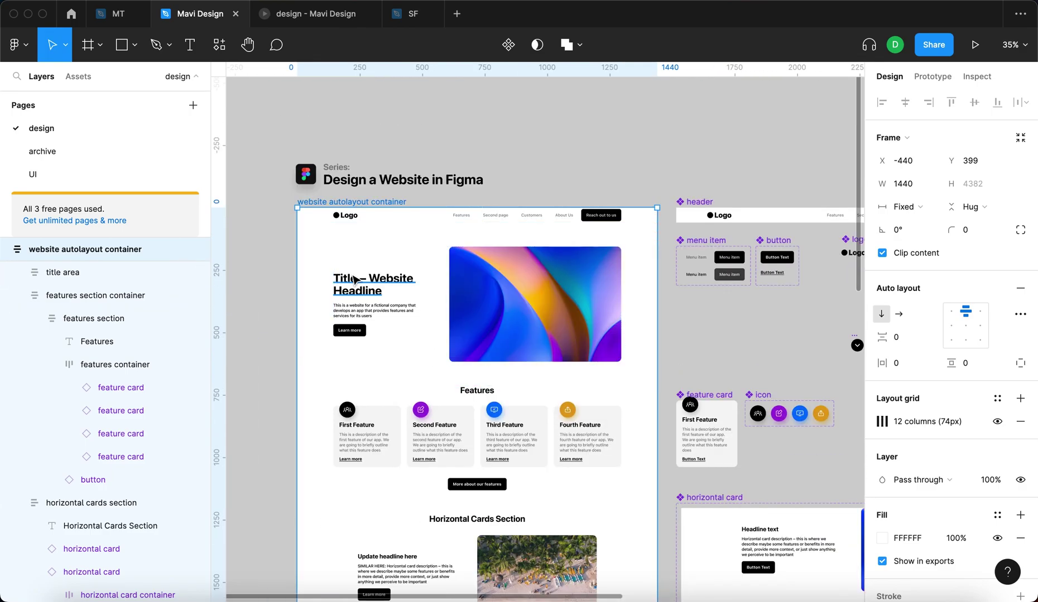
{"action": "key", "text": "alt+super+g"}
Reveal the contents of the new parent frame and select the website autolayout container nested inside it.
{"action": "left_click", "coordinate": [268, 247]}
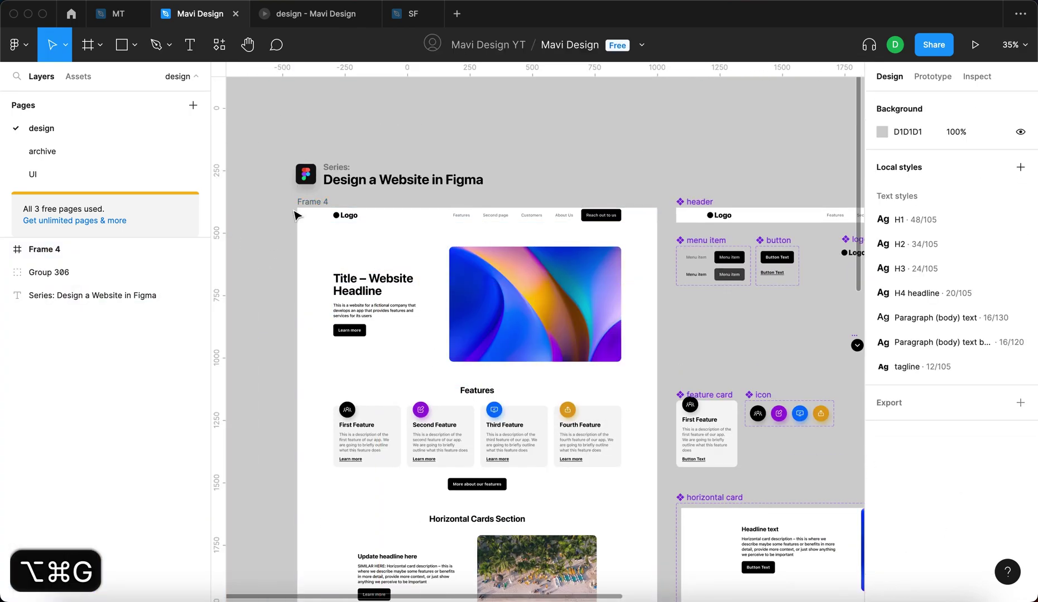
{"action": "left_click", "coordinate": [305, 202]}
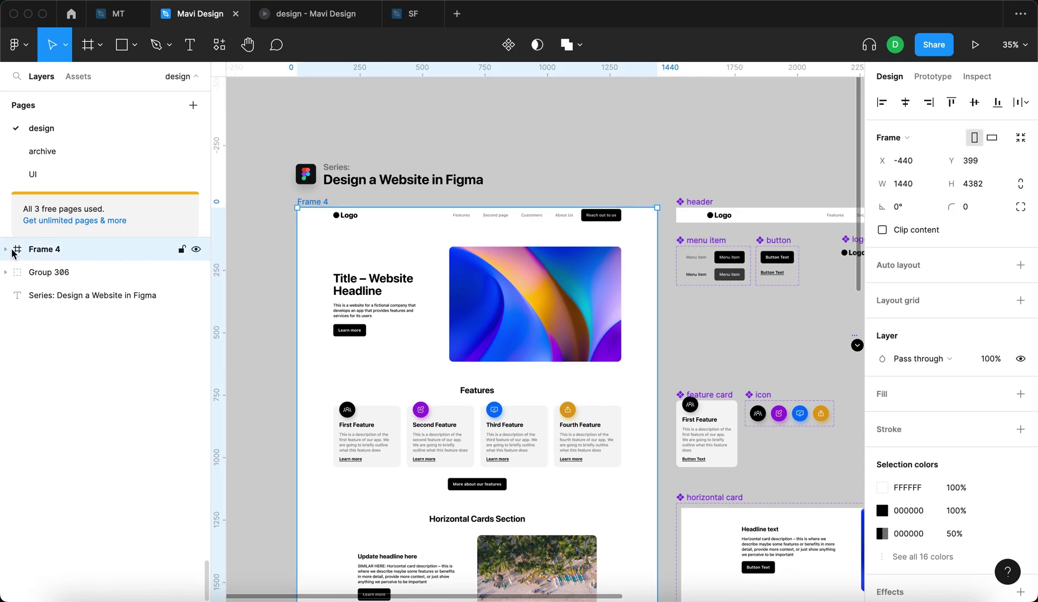
{"action": "left_click", "coordinate": [241, 235]}
{"action": "left_click", "coordinate": [6, 249]}
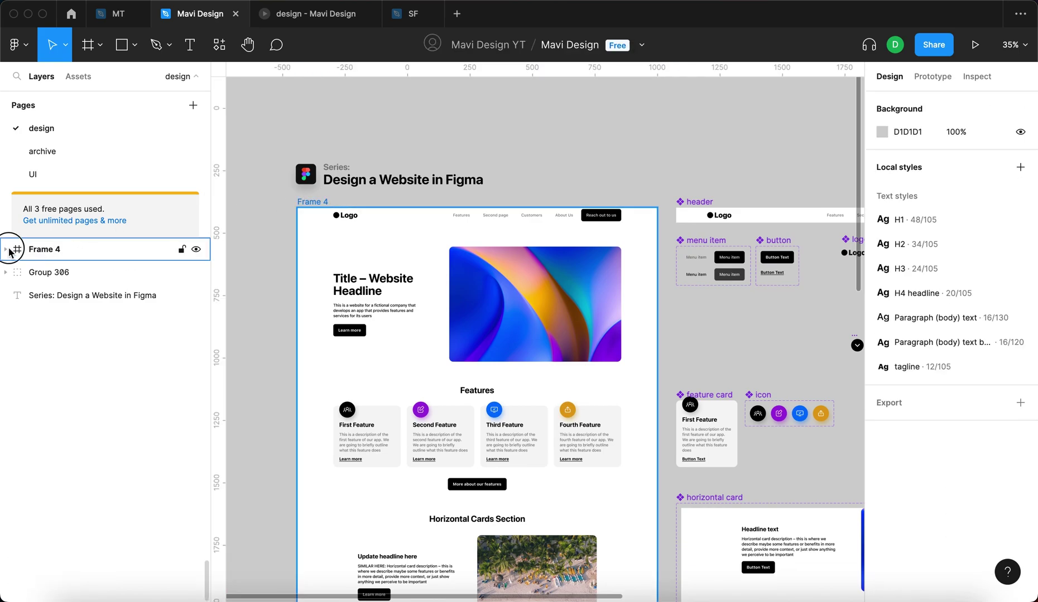
{"action": "left_click", "coordinate": [46, 271]}
{"action": "left_click", "coordinate": [16, 272]}
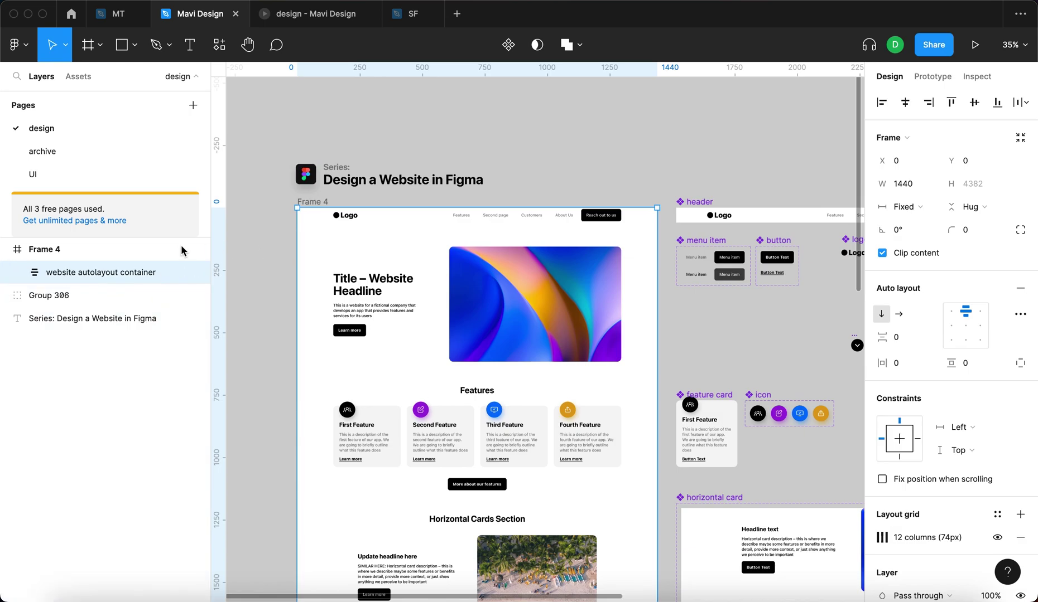
Nudge the website autolayout container 40 px down inside its parent frame and back to Y 0.
{"action": "key", "text": "shift+Down"}
{"action": "key", "text": "shift+Down"}
{"action": "key", "text": "shift+Down"}
{"action": "key", "text": "shift+Down"}
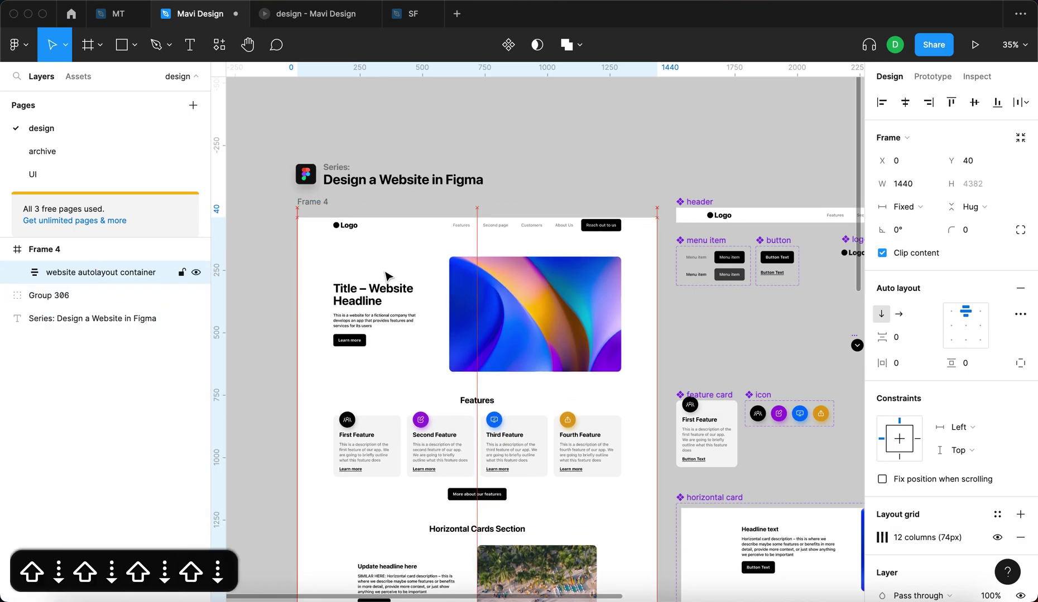
{"action": "key", "text": "shift+Up"}
{"action": "key", "text": "shift+Up"}
{"action": "key", "text": "shift+Up"}
{"action": "key", "text": "shift+Up"}
{"action": "key", "text": "shift+Up"}
{"action": "key", "text": "shift+Down"}
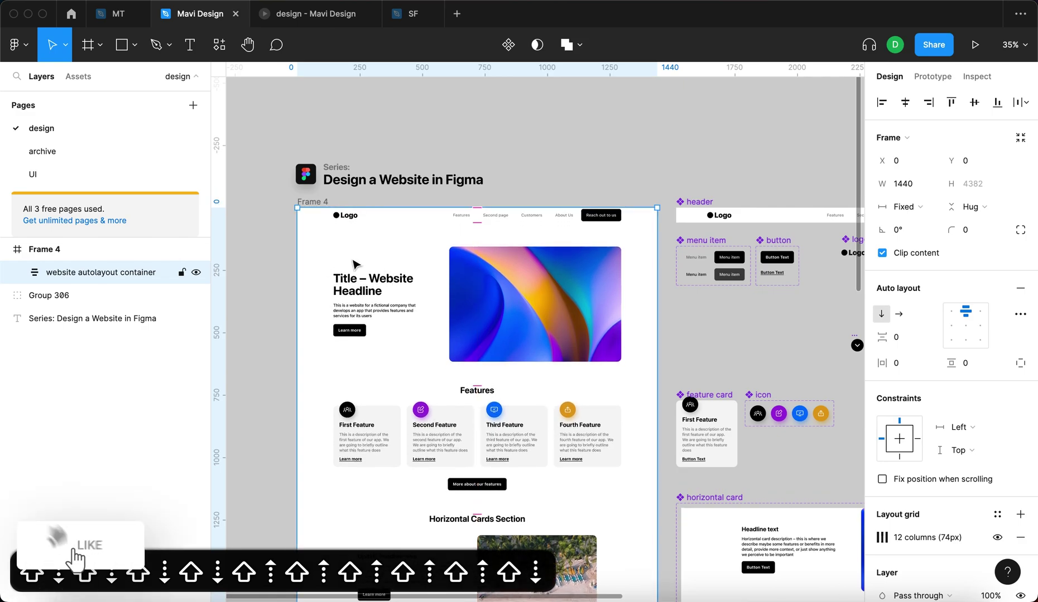
Rename the new parent frame around the website autolayout container as "website".
{"action": "left_click", "coordinate": [278, 278]}
{"action": "left_click", "coordinate": [305, 209]}
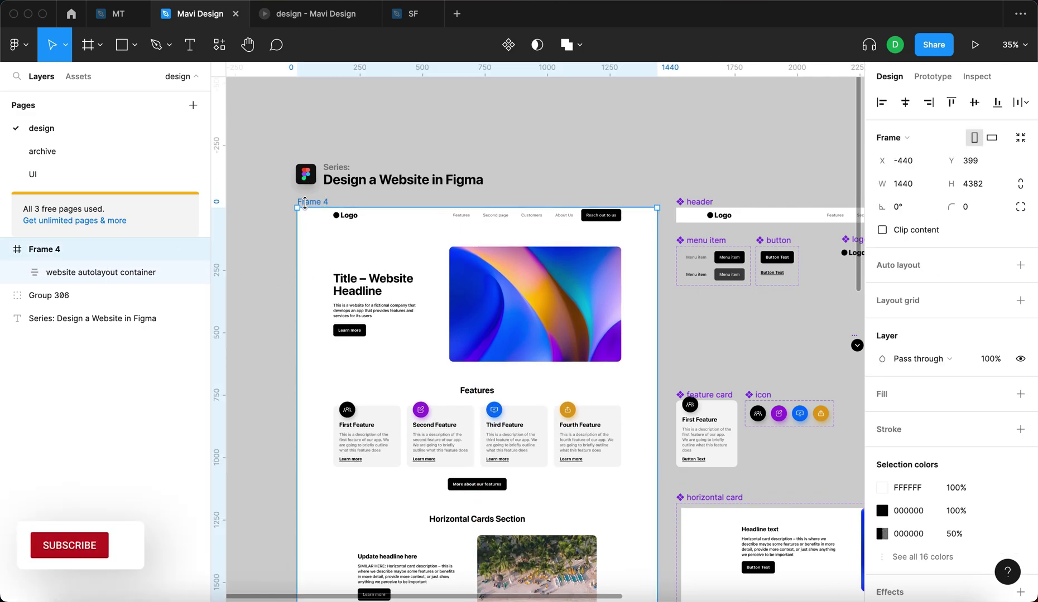
{"action": "key", "text": "super+r"}
{"action": "type", "text": "wesd"}
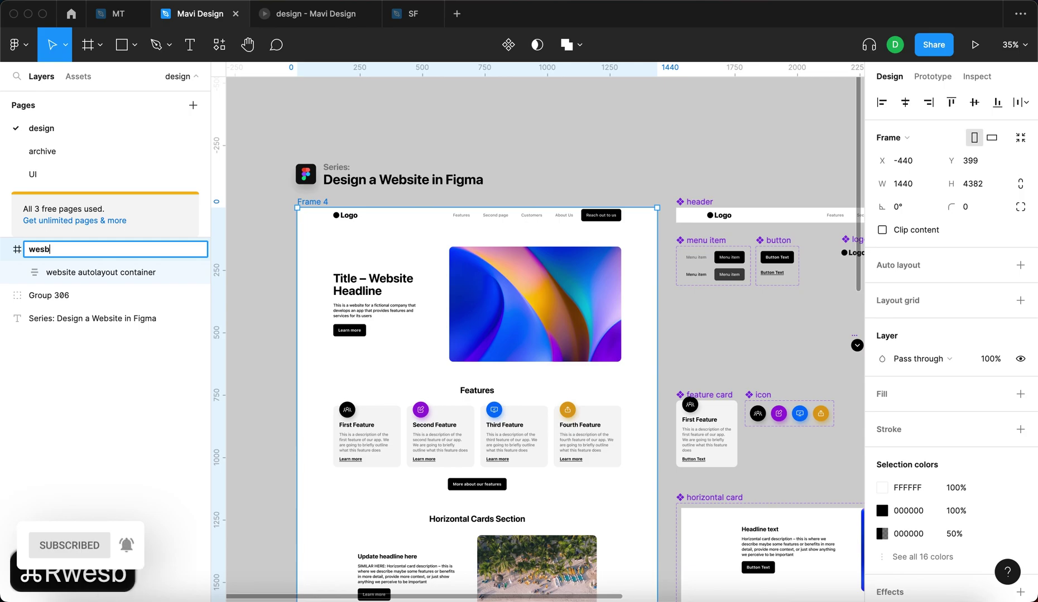
{"action": "key", "text": "BackSpace"}
{"action": "key", "text": "BackSpace"}
{"action": "type", "text": "bsite"}
{"action": "key", "text": "Return"}
{"action": "left_click", "coordinate": [538, 134]}
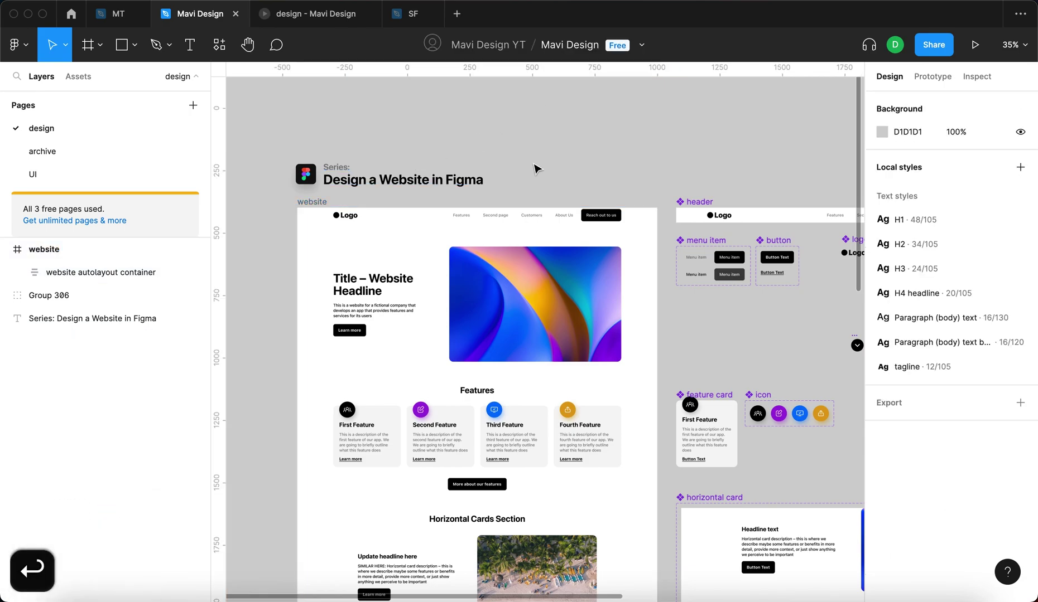
Switch to the prototype preview and test expanding and collapsing the Headline 1 and Headline 2 items in the FAQ section.
{"action": "left_click", "coordinate": [341, 21]}
{"action": "scroll", "coordinate": [525, 246], "scroll_direction": "down", "scroll_amount": 20}
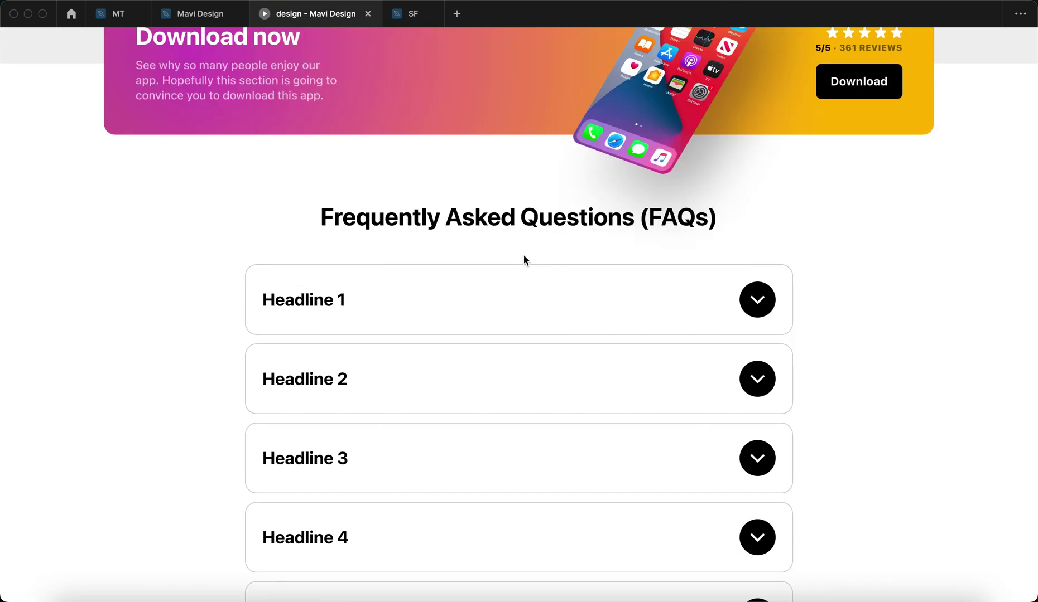
{"action": "scroll", "coordinate": [523, 255], "scroll_direction": "down", "scroll_amount": 1}
{"action": "left_click", "coordinate": [389, 267]}
{"action": "left_click", "coordinate": [390, 267]}
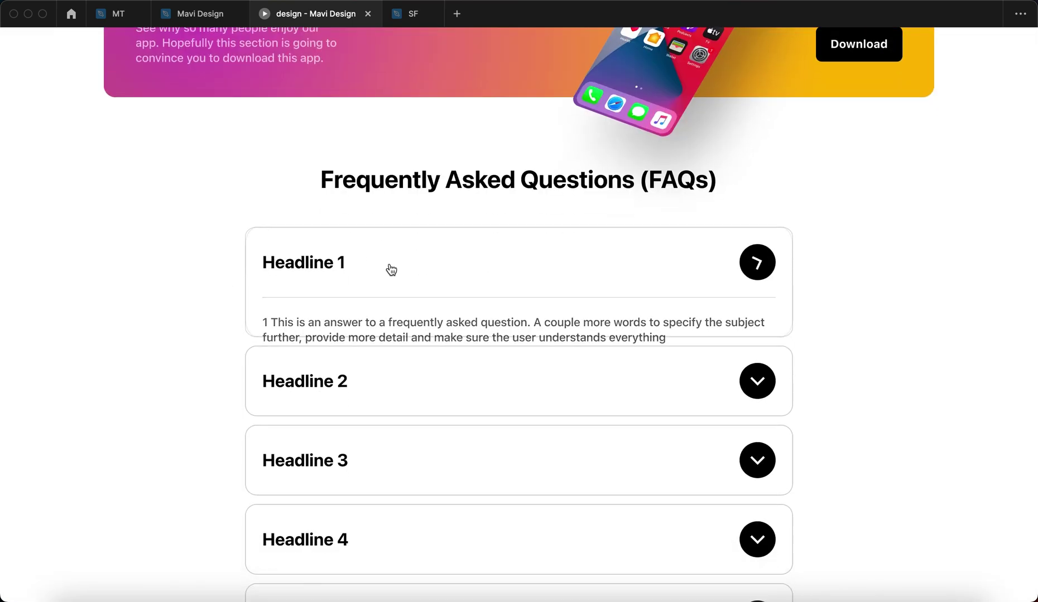
{"action": "left_click", "coordinate": [694, 348]}
{"action": "left_click", "coordinate": [689, 347]}
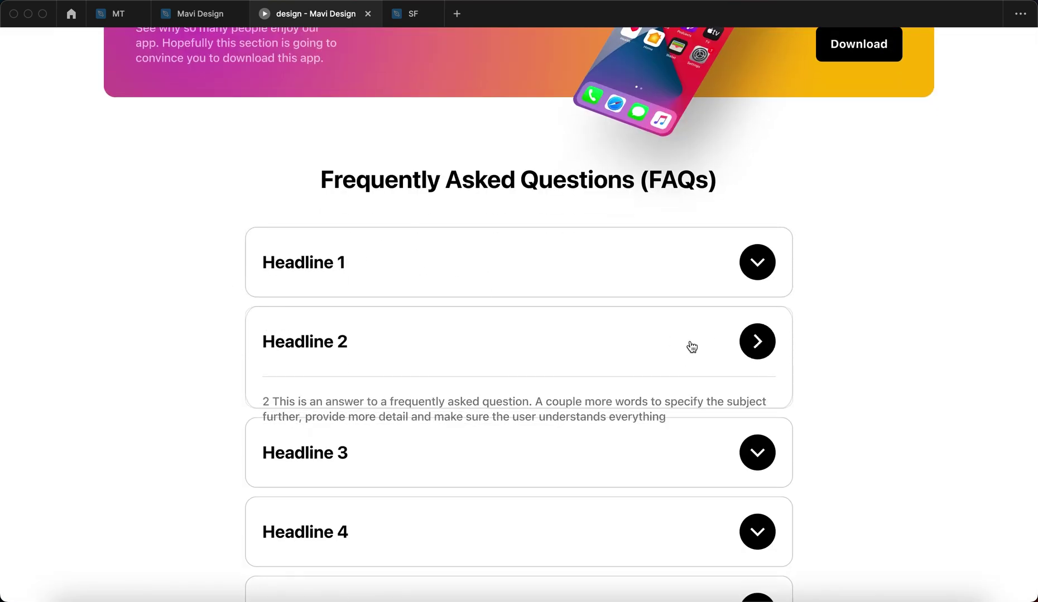
{"action": "left_click", "coordinate": [889, 354]}
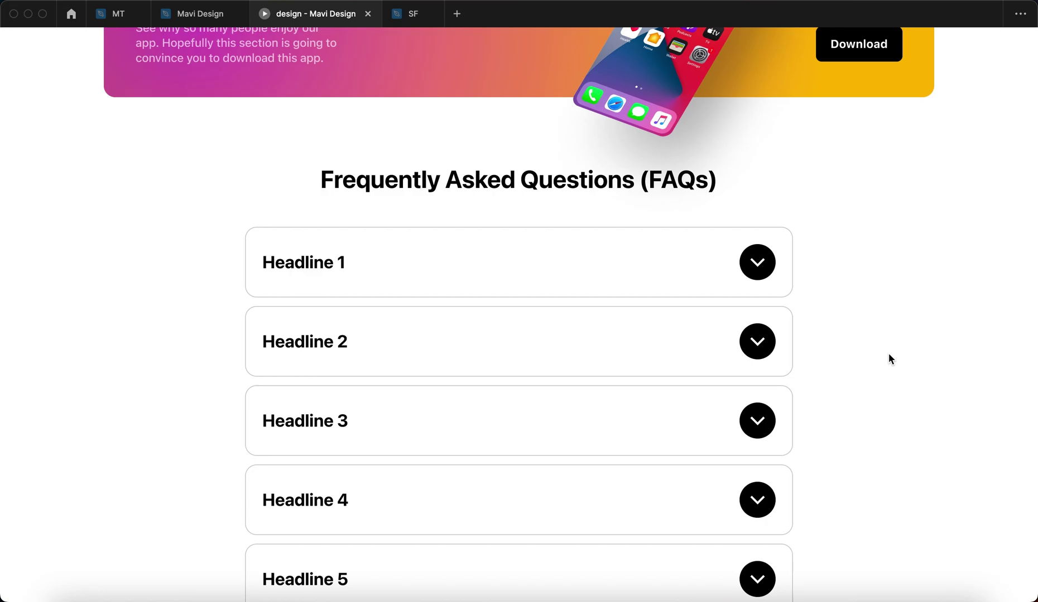
{"action": "left_click", "coordinate": [749, 268]}
{"action": "left_click", "coordinate": [750, 268]}
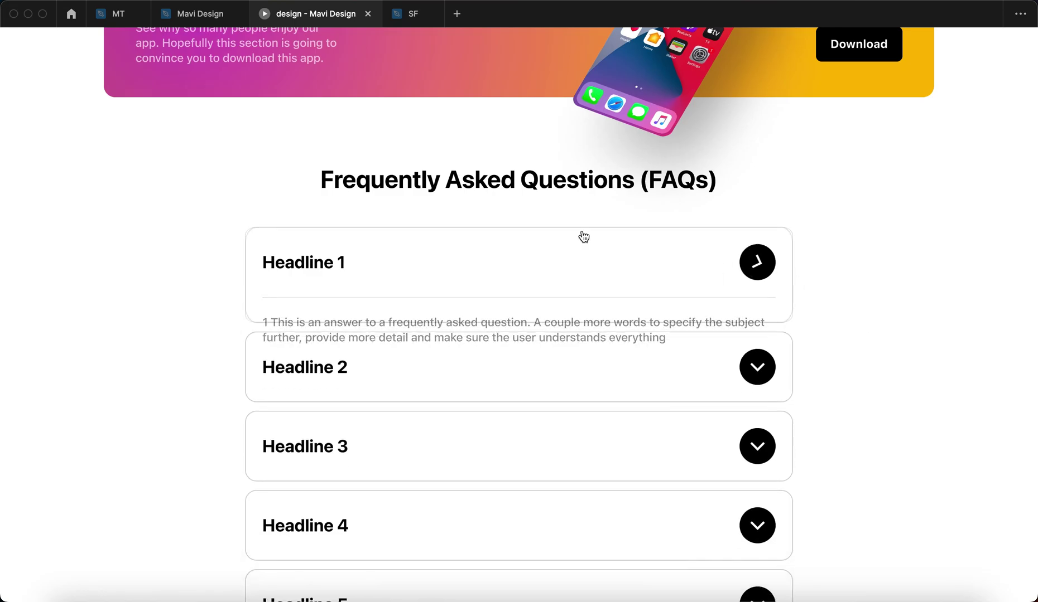
{"action": "left_click", "coordinate": [769, 273]}
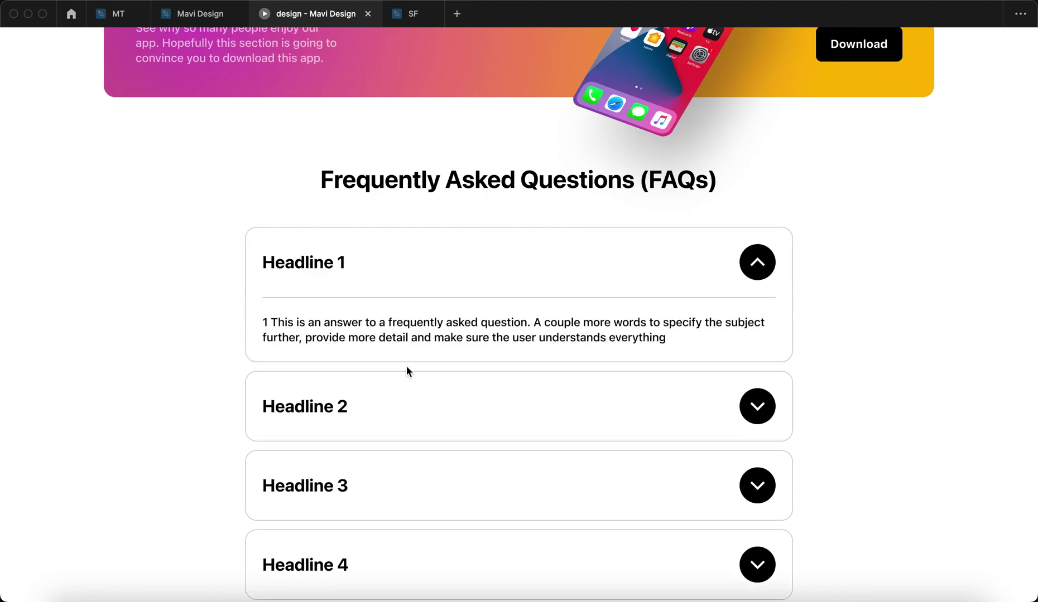
Review the website frame and its nested autolayout container in the Mavi Design file, and check the header's scrolling in the prototype.
{"action": "left_click", "coordinate": [195, 13]}
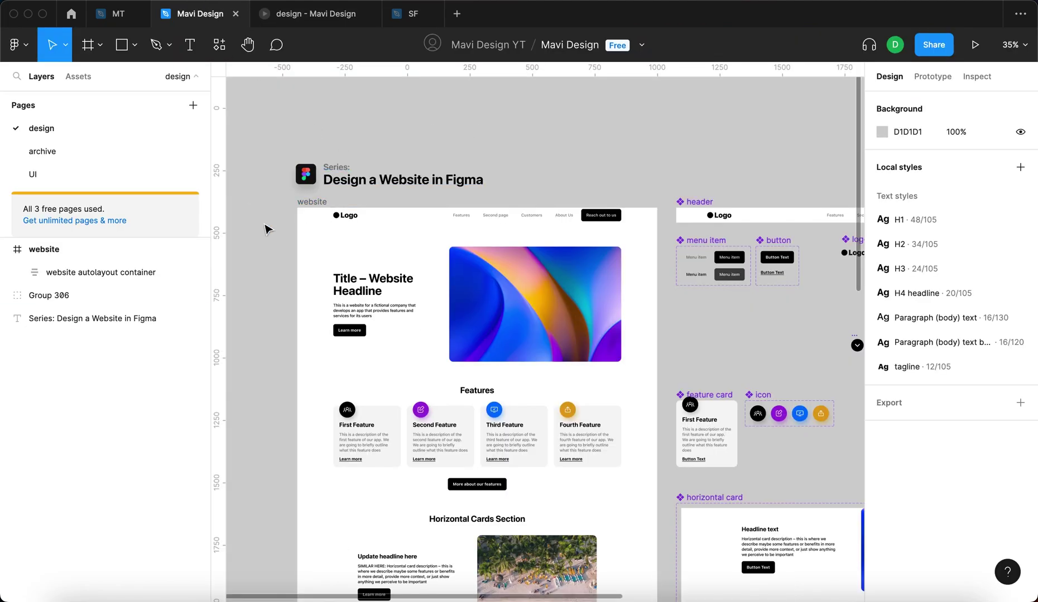
{"action": "left_click", "coordinate": [308, 202]}
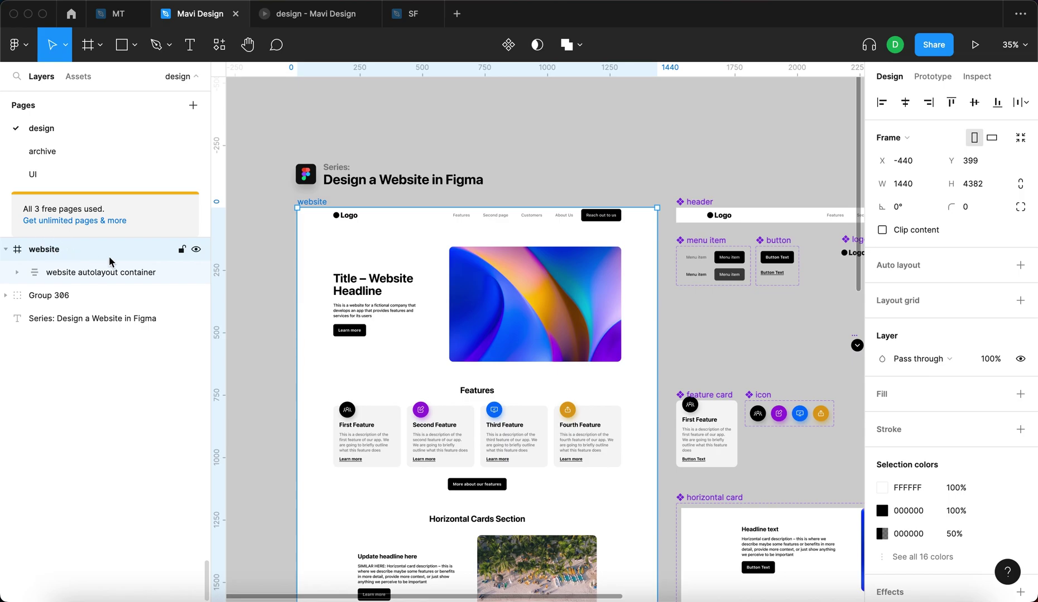
{"action": "left_click", "coordinate": [83, 271]}
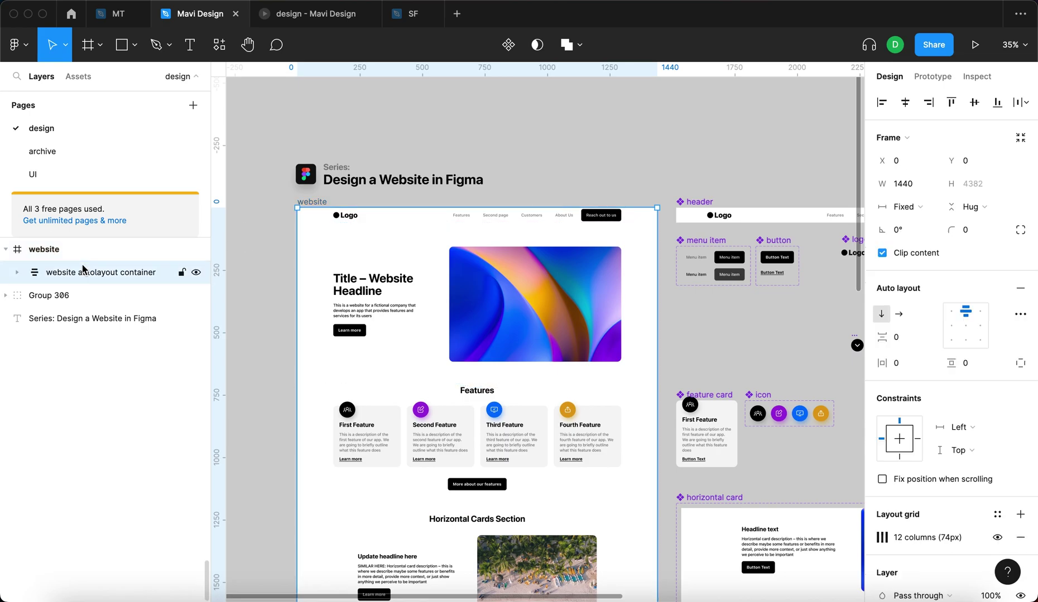
{"action": "left_click", "coordinate": [295, 15]}
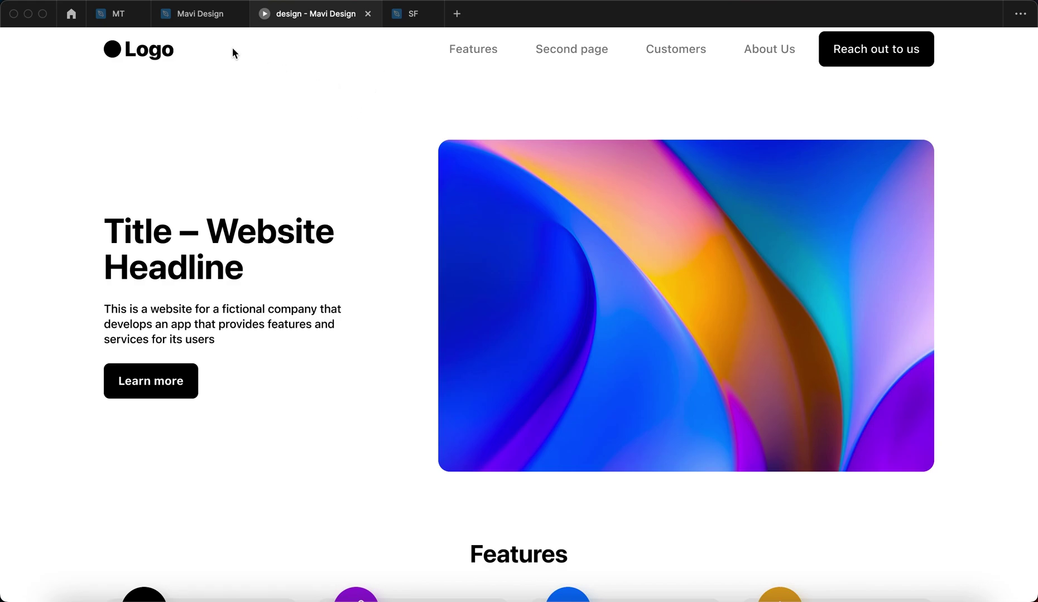
{"action": "scroll", "coordinate": [223, 47], "scroll_direction": "down", "scroll_amount": 2}
Return to the Mavi Design file and move the header out of the website autolayout container, directly into the website frame above it.
{"action": "left_click", "coordinate": [205, 22]}
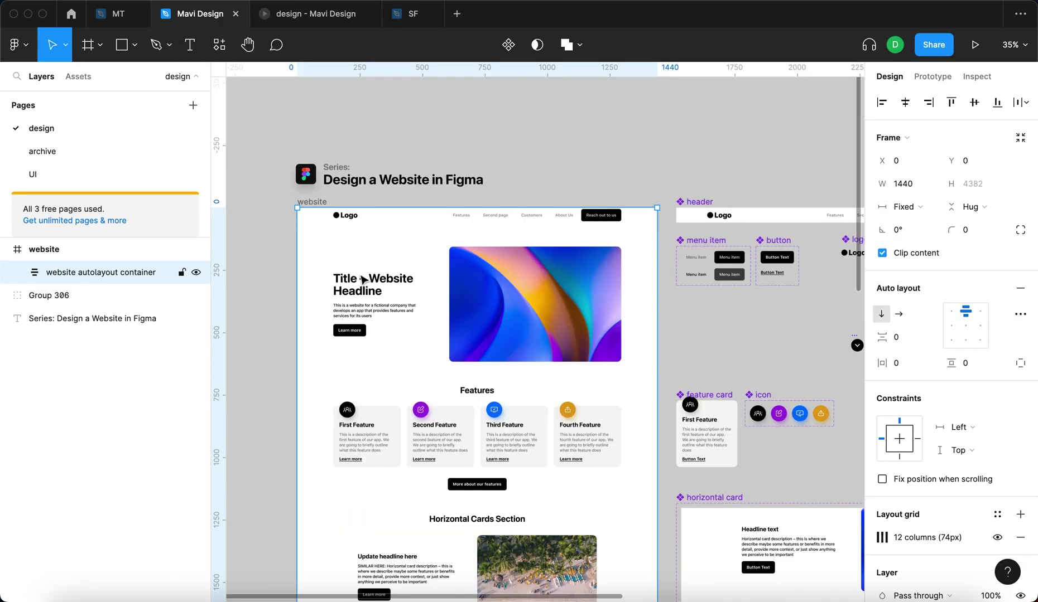
{"action": "double_click", "coordinate": [350, 218]}
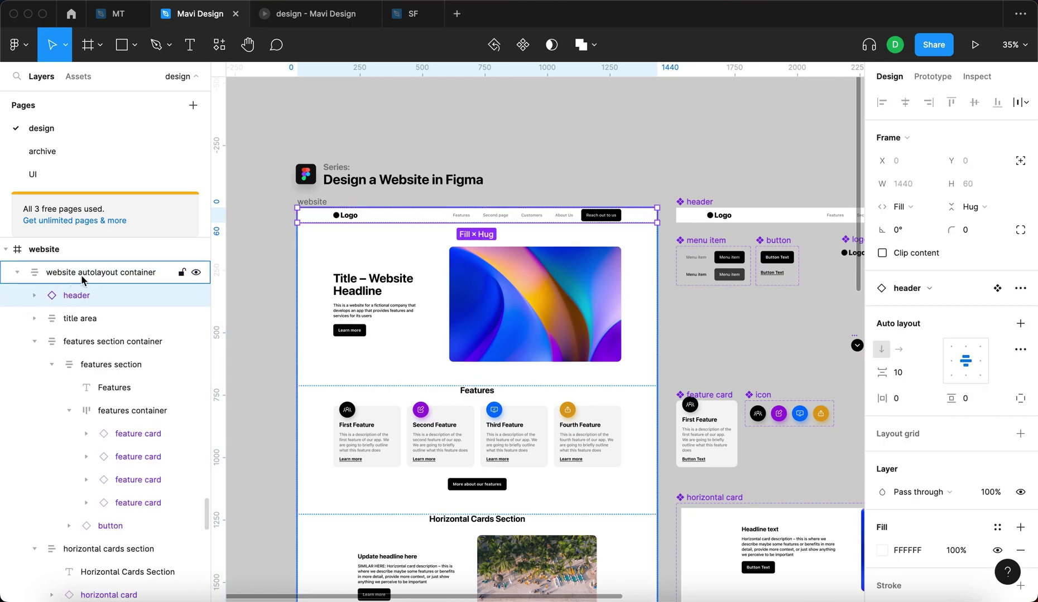
{"action": "left_click_drag", "start_coordinate": [95, 301], "coordinate": [70, 263]}
{"action": "left_click", "coordinate": [45, 252]}
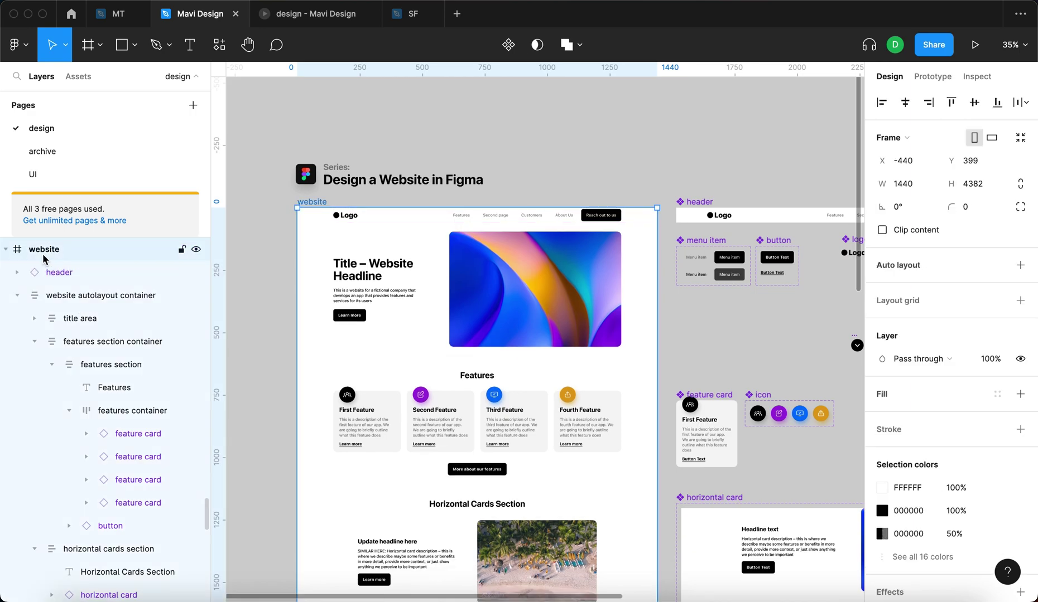
Nudge the website autolayout container down to Y 60 so that it starts directly below the header.
{"action": "left_click", "coordinate": [68, 296]}
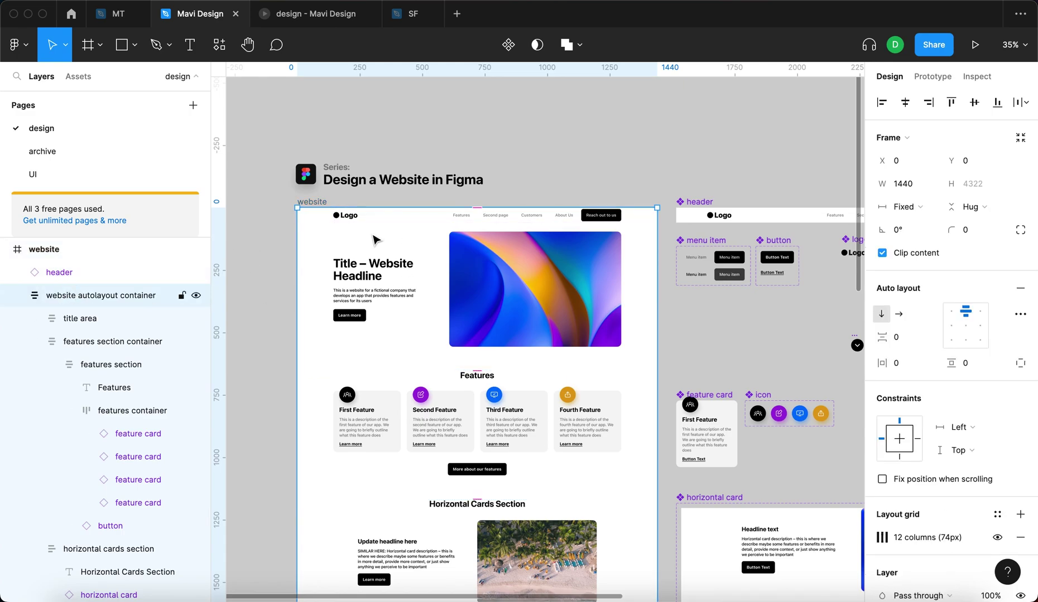
{"action": "key", "text": "shift+Down"}
{"action": "key", "text": "shift+Down"}
{"action": "key", "text": "shift+Down"}
{"action": "key", "text": "shift+Down"}
{"action": "key", "text": "shift+Down"}
{"action": "key", "text": "shift+Down"}
{"action": "key", "text": "shift+Down"}
{"action": "key", "text": "shift+Down"}
{"action": "key", "text": "shift+Down"}
{"action": "key", "text": "shift+Down"}
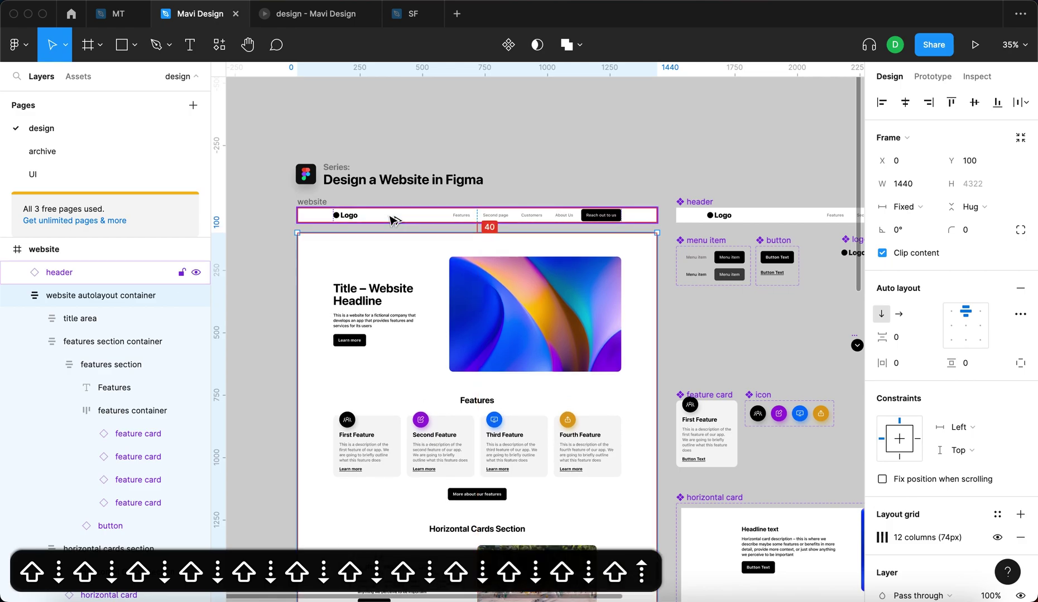
{"action": "scroll", "coordinate": [392, 221], "scroll_direction": "up", "scroll_amount": 3}
{"action": "scroll", "coordinate": [392, 220], "scroll_direction": "up", "scroll_amount": 5}
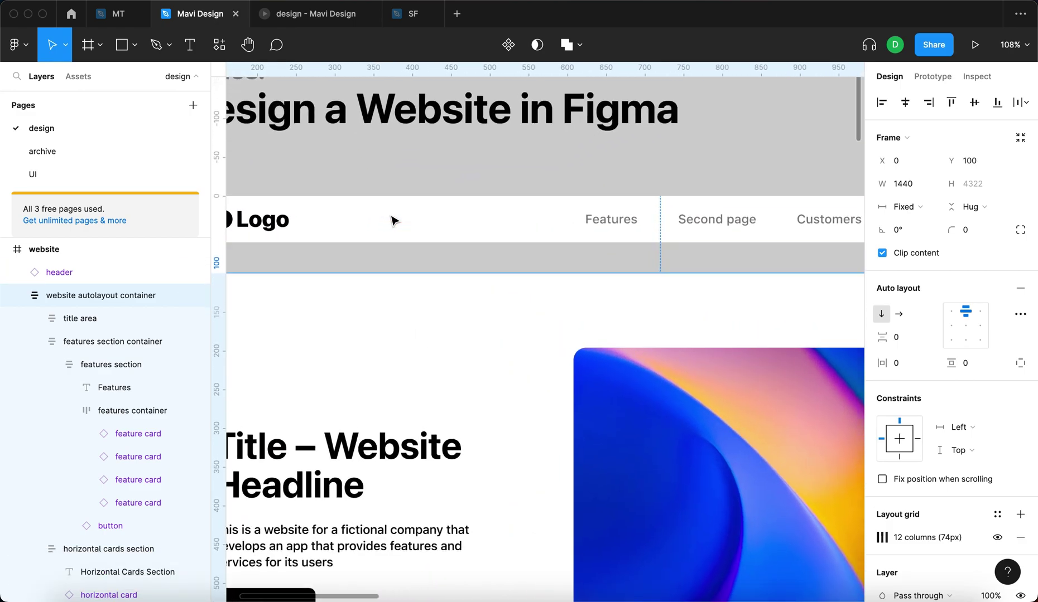
{"action": "key", "text": "shift+Up"}
{"action": "key", "text": "shift+Up"}
{"action": "key", "text": "shift+Up"}
{"action": "key", "text": "shift+Up"}
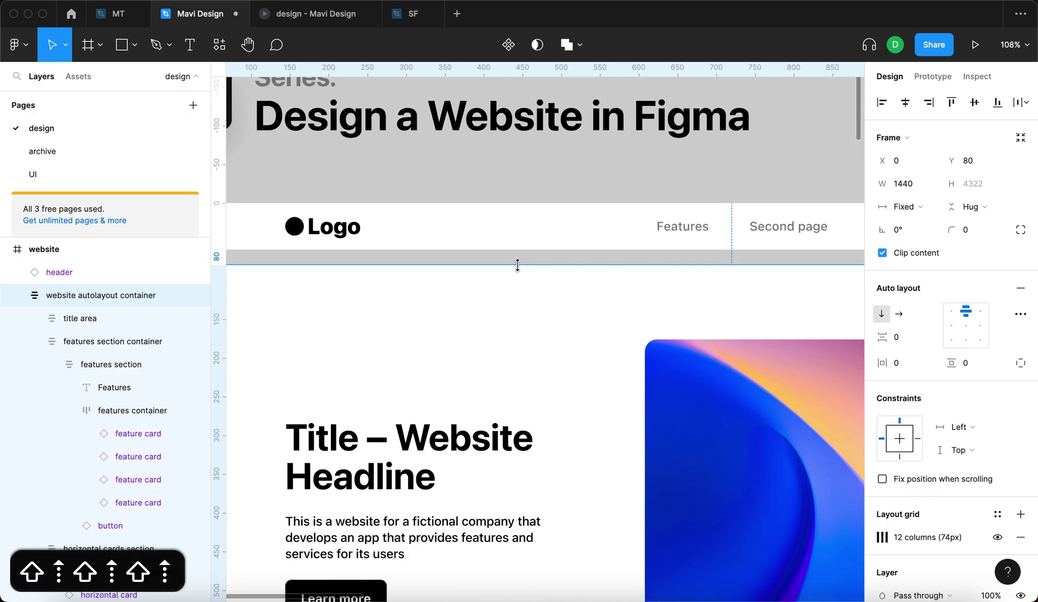
Add a white FFFFFF fill at 100% to the website frame.
{"action": "scroll", "coordinate": [536, 234], "scroll_direction": "down", "scroll_amount": 5}
{"action": "left_click", "coordinate": [390, 214]}
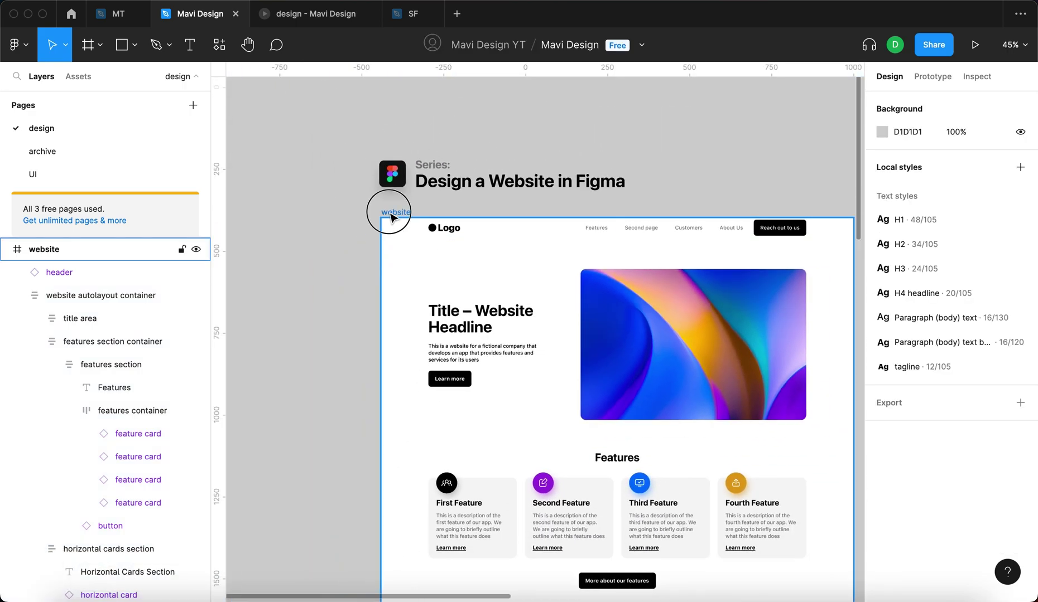
{"action": "left_click", "coordinate": [1020, 372]}
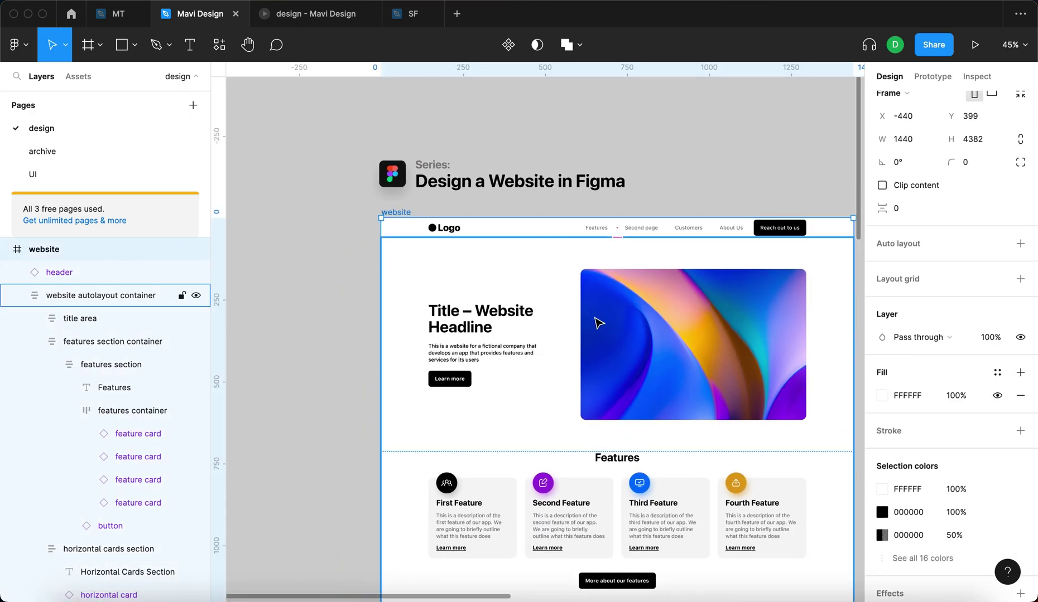
Fix the position of the website frame's header when scrolling.
{"action": "scroll", "coordinate": [595, 320], "scroll_direction": "right", "scroll_amount": 5}
{"action": "scroll", "coordinate": [595, 320], "scroll_direction": "down", "scroll_amount": 1}
{"action": "scroll", "coordinate": [769, 386], "scroll_direction": "down", "scroll_amount": 4}
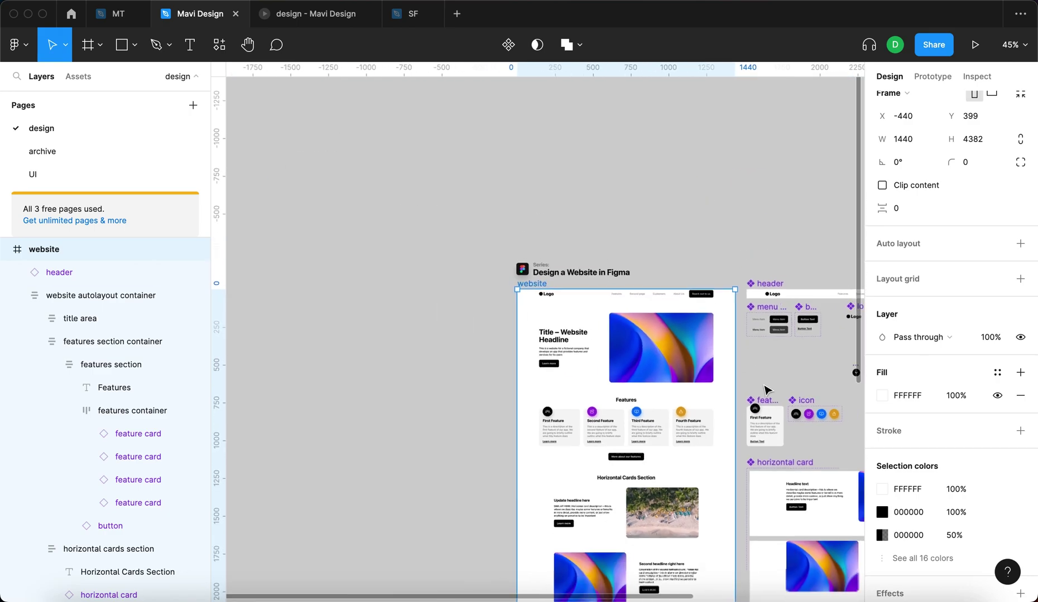
{"action": "left_click", "coordinate": [669, 308]}
{"action": "scroll", "coordinate": [669, 308], "scroll_direction": "up", "scroll_amount": 3}
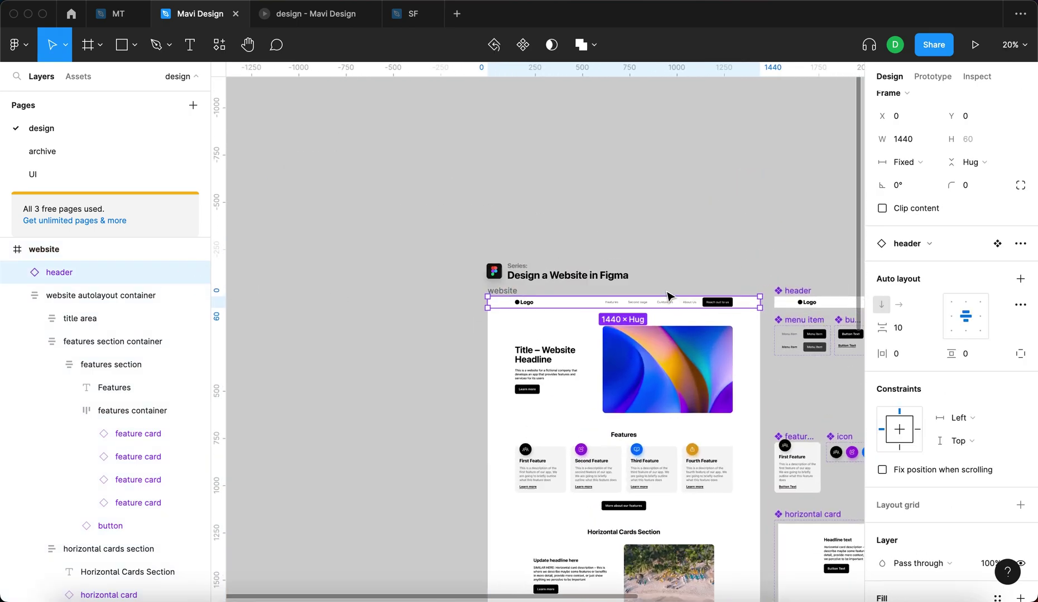
{"action": "scroll", "coordinate": [736, 253], "scroll_direction": "right", "scroll_amount": 3}
{"action": "scroll", "coordinate": [737, 254], "scroll_direction": "down", "scroll_amount": 2}
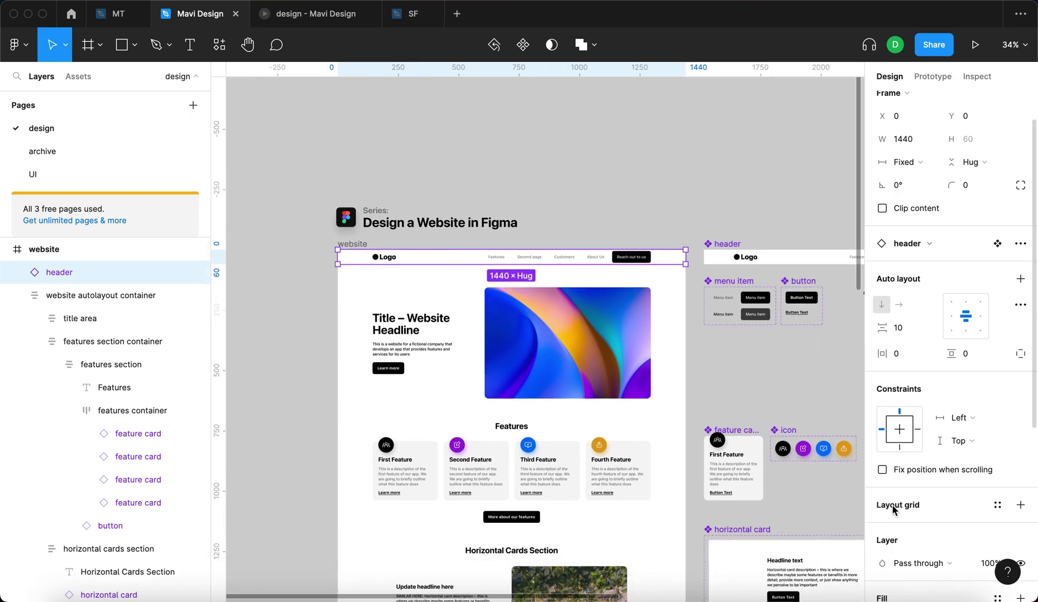
{"action": "left_click", "coordinate": [882, 470]}
{"action": "left_click", "coordinate": [742, 364]}
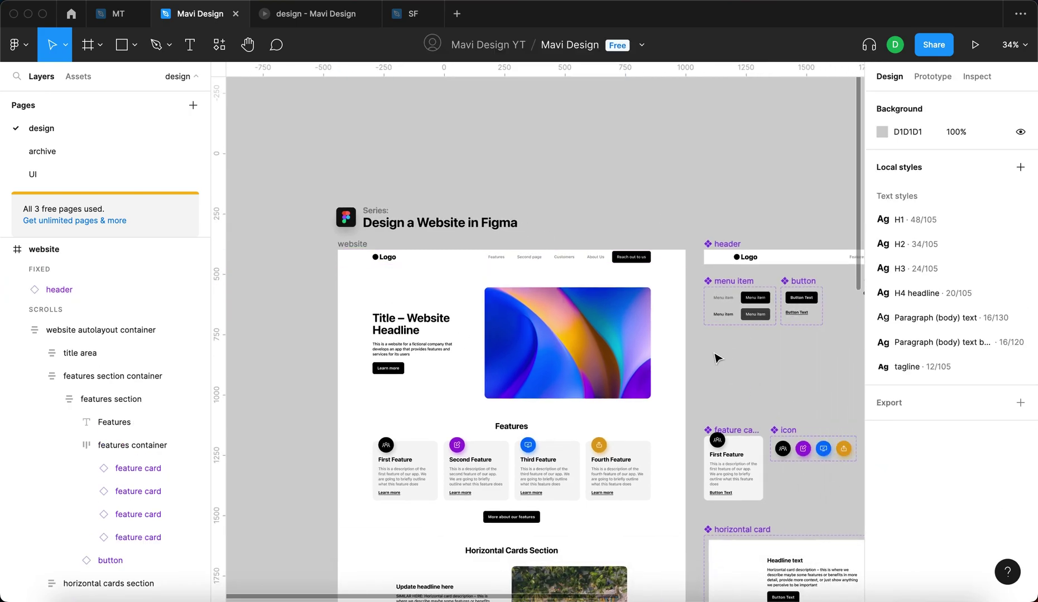
Examine the website frame's fixed header and scrolling autolayout container, collapsing the container's layers.
{"action": "left_click", "coordinate": [351, 243]}
{"action": "scroll", "coordinate": [262, 428], "scroll_direction": "down", "scroll_amount": 20}
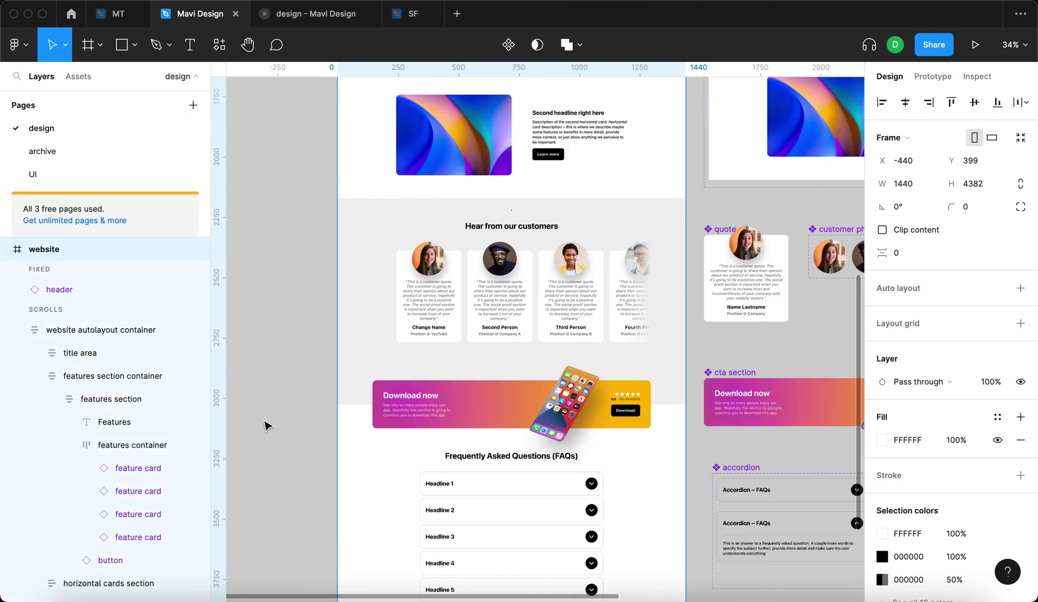
{"action": "scroll", "coordinate": [265, 425], "scroll_direction": "up", "scroll_amount": 20}
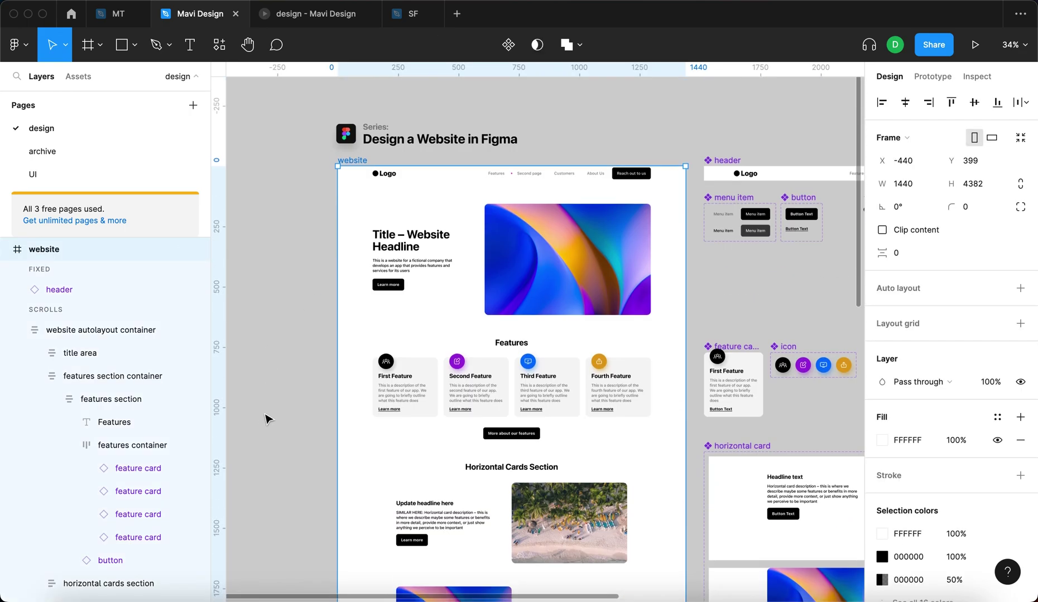
{"action": "left_click", "coordinate": [95, 294]}
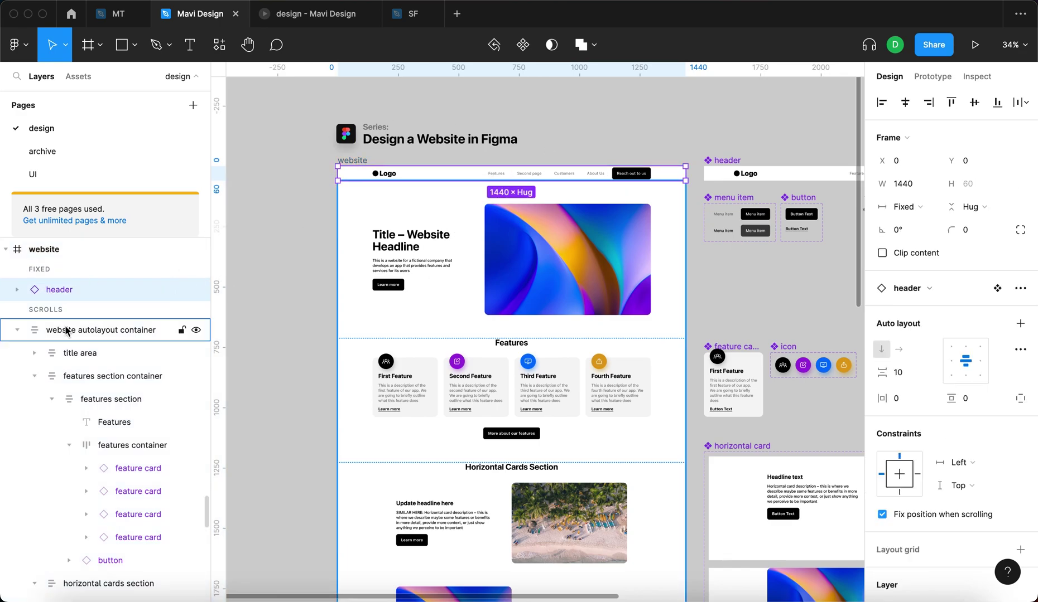
{"action": "left_click", "coordinate": [19, 333]}
{"action": "left_click", "coordinate": [17, 331]}
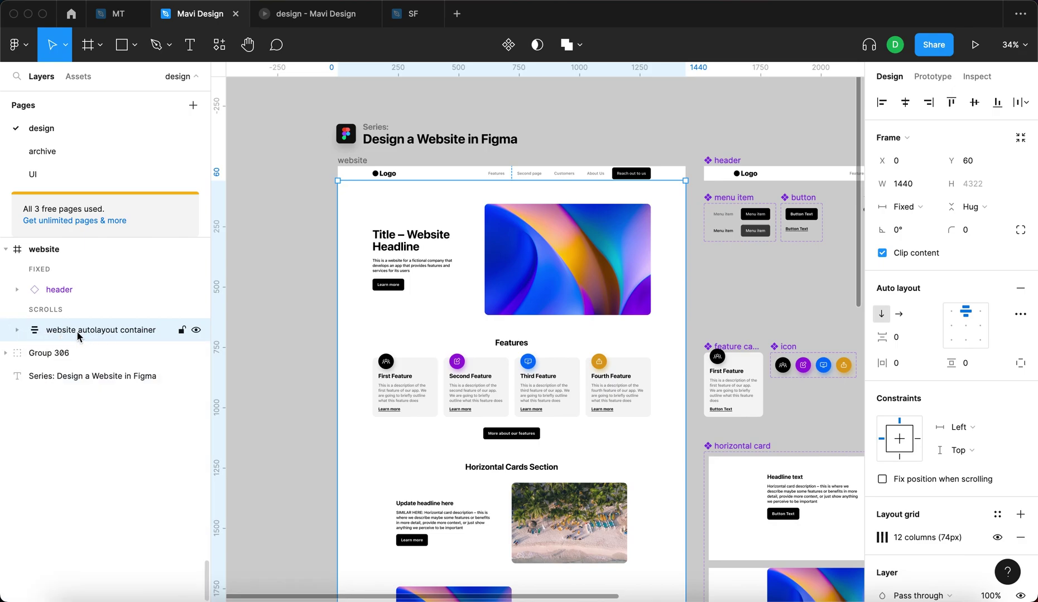
{"action": "scroll", "coordinate": [266, 349], "scroll_direction": "down", "scroll_amount": 5}
{"action": "scroll", "coordinate": [266, 349], "scroll_direction": "up", "scroll_amount": 8}
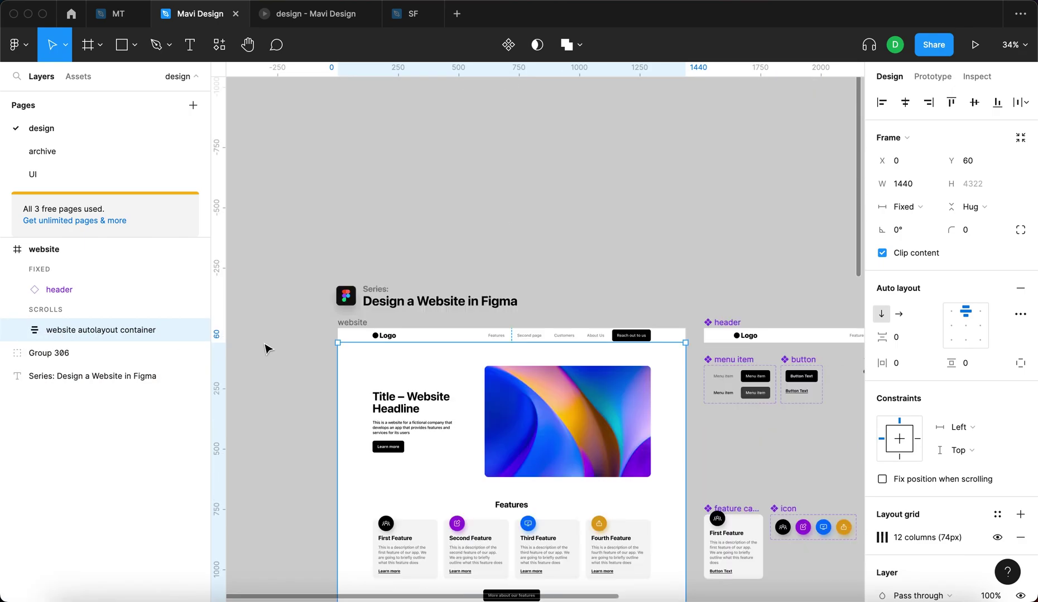
{"action": "scroll", "coordinate": [266, 349], "scroll_direction": "down", "scroll_amount": 5}
Switch to the prototype preview, restart it and scroll down the page to check the fixed header.
{"action": "left_click", "coordinate": [294, 13]}
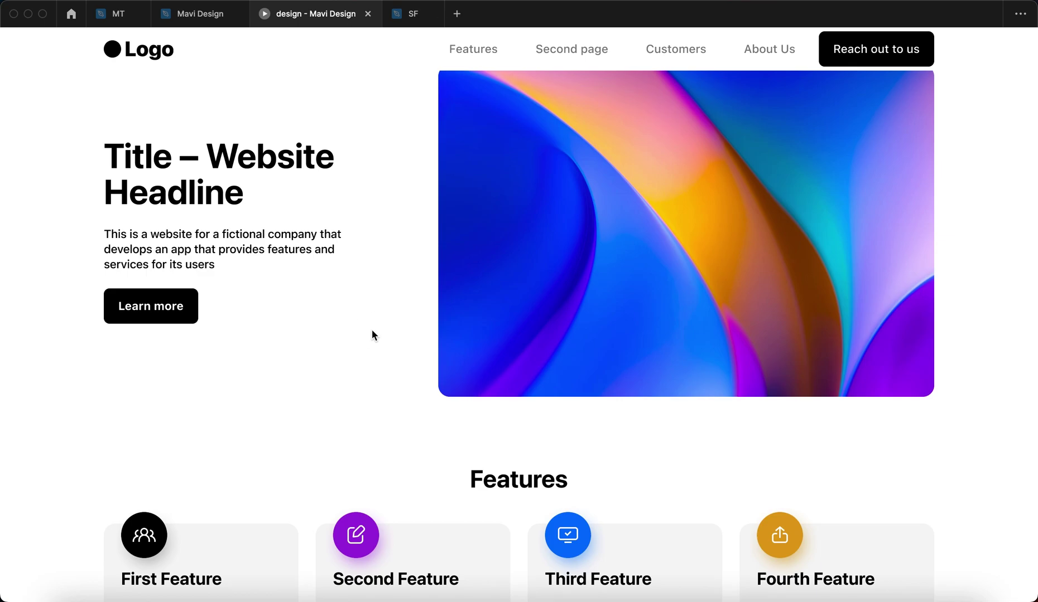
{"action": "key", "text": "r"}
{"action": "scroll", "coordinate": [385, 326], "scroll_direction": "down", "scroll_amount": 2}
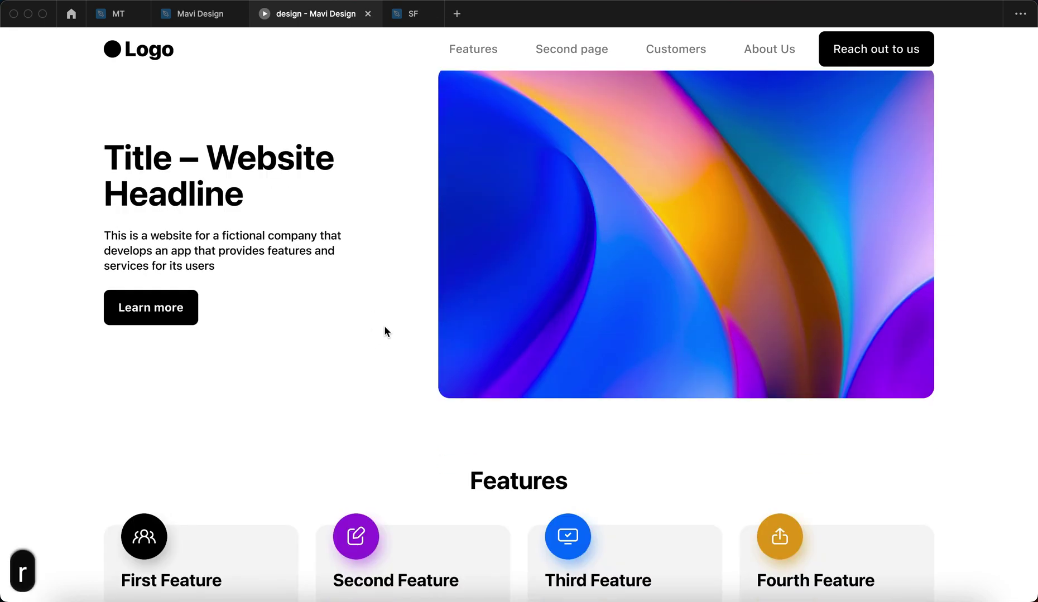
{"action": "scroll", "coordinate": [385, 332], "scroll_direction": "down", "scroll_amount": 3}
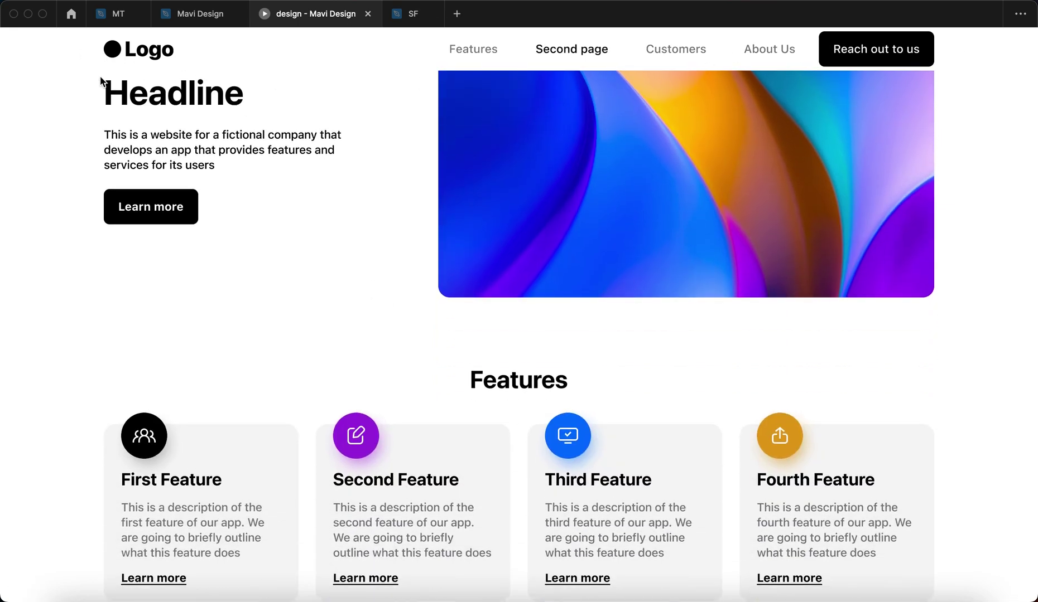
{"action": "scroll", "coordinate": [331, 255], "scroll_direction": "down", "scroll_amount": 20}
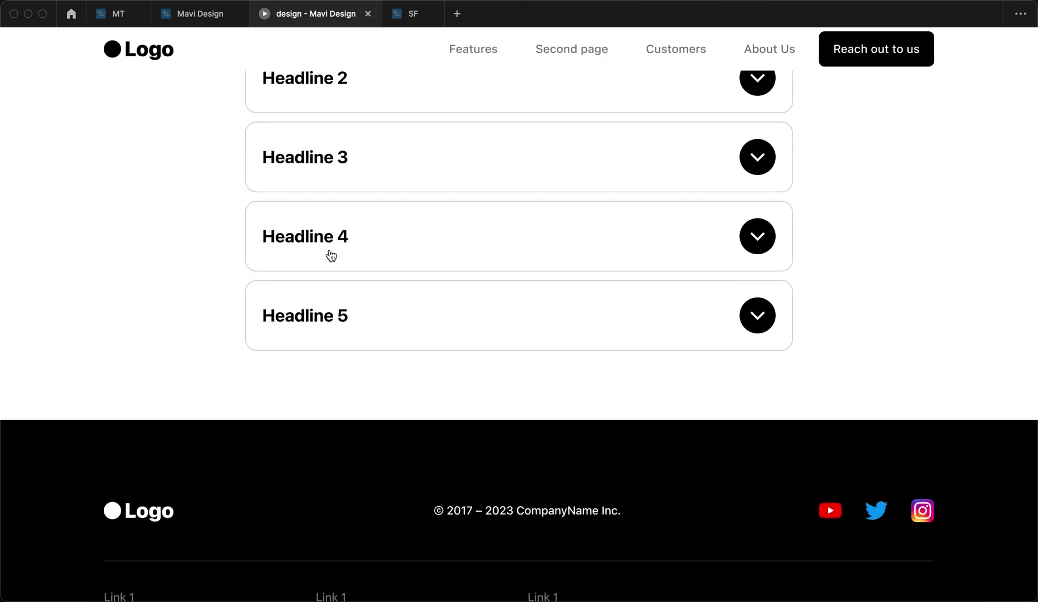
Scroll through the prototype page down to the footer and back up to check the fixed header.
{"action": "scroll", "coordinate": [331, 256], "scroll_direction": "up", "scroll_amount": 2}
{"action": "left_click", "coordinate": [324, 223]}
{"action": "left_click", "coordinate": [308, 220]}
{"action": "left_click", "coordinate": [313, 224]}
{"action": "scroll", "coordinate": [197, 362], "scroll_direction": "down", "scroll_amount": 3}
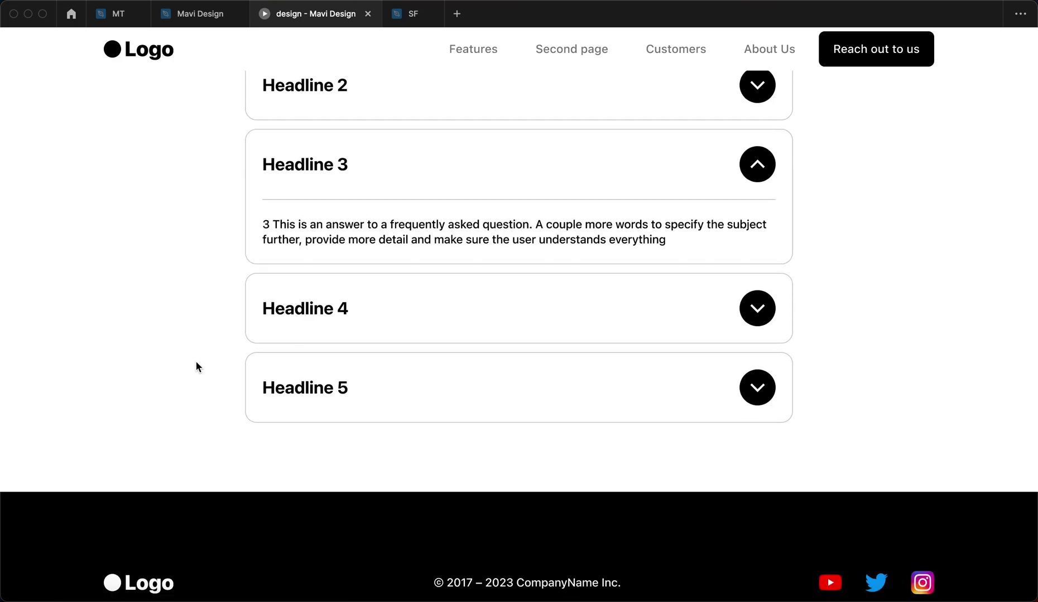
{"action": "left_click", "coordinate": [274, 364]}
{"action": "scroll", "coordinate": [184, 340], "scroll_direction": "up", "scroll_amount": 20}
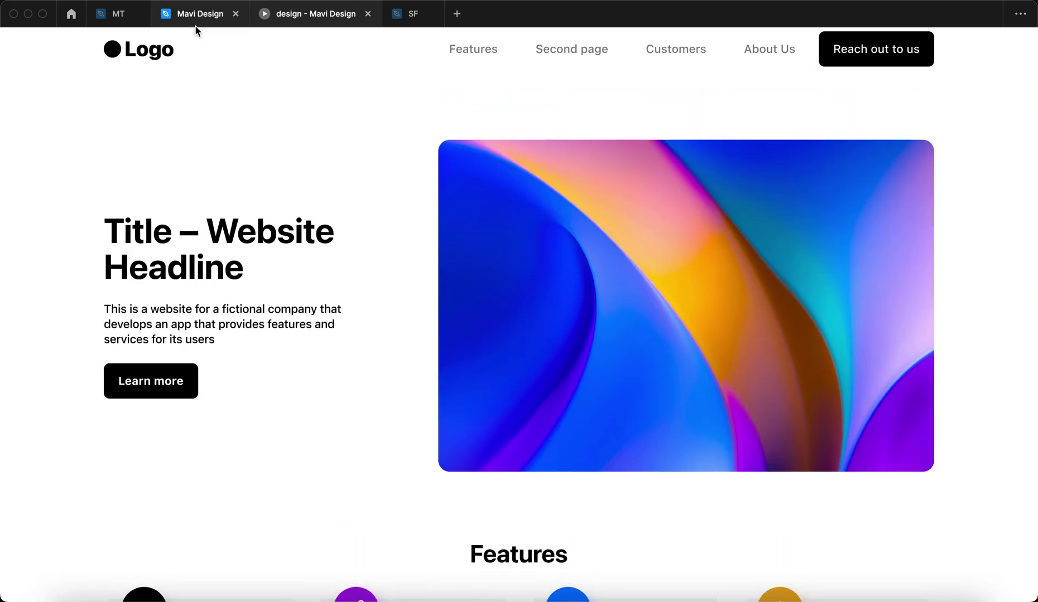
Switch back to the Mavi Design file and select the header instance in the website frame.
{"action": "left_click", "coordinate": [198, 23]}
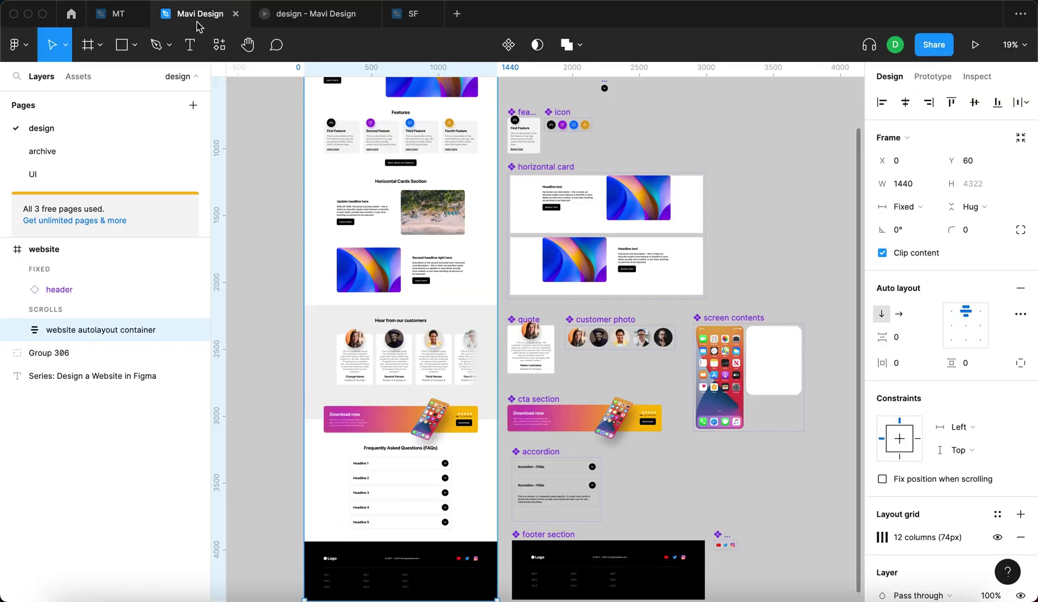
{"action": "left_click", "coordinate": [287, 236]}
{"action": "scroll", "coordinate": [292, 269], "scroll_direction": "up", "scroll_amount": 4}
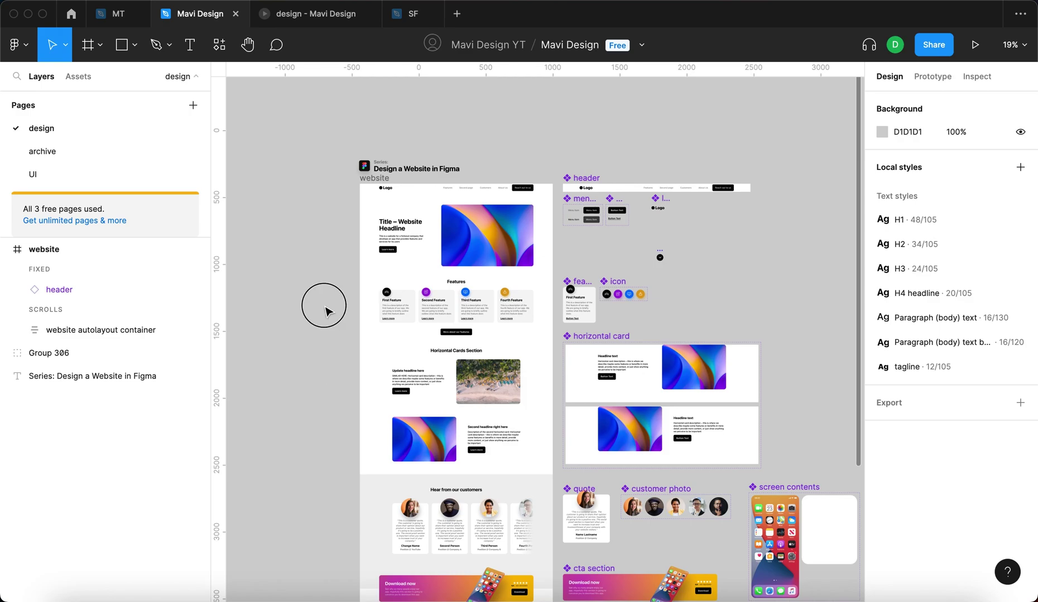
{"action": "scroll", "coordinate": [470, 185], "scroll_direction": "up", "scroll_amount": 5}
{"action": "left_click", "coordinate": [468, 224]}
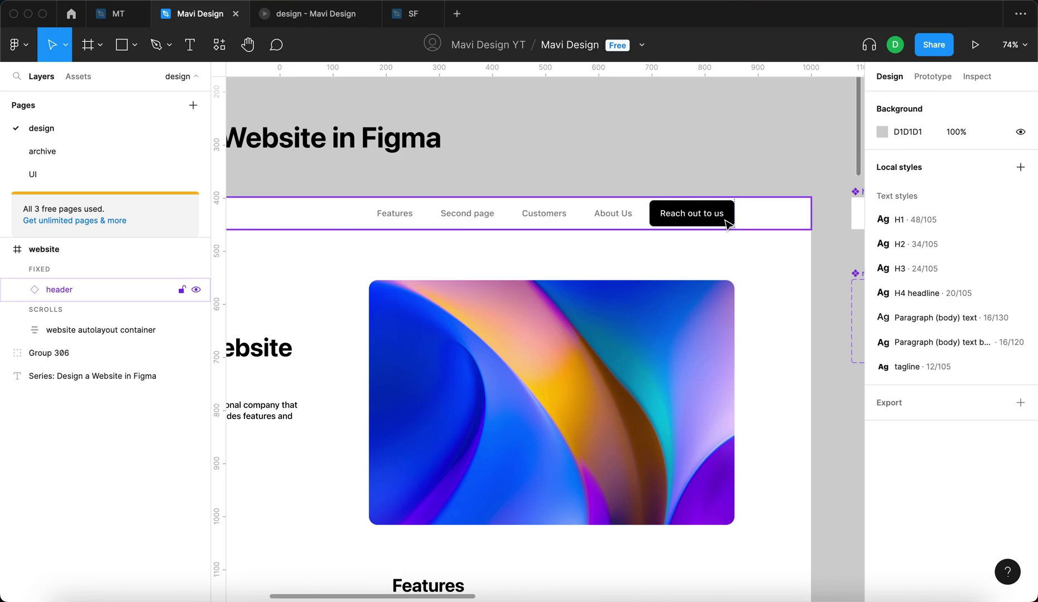
{"action": "scroll", "coordinate": [770, 155], "scroll_direction": "down", "scroll_amount": 3}
{"action": "left_click_drag", "start_coordinate": [754, 142], "coordinate": [508, 183]}
{"action": "left_click", "coordinate": [633, 215]}
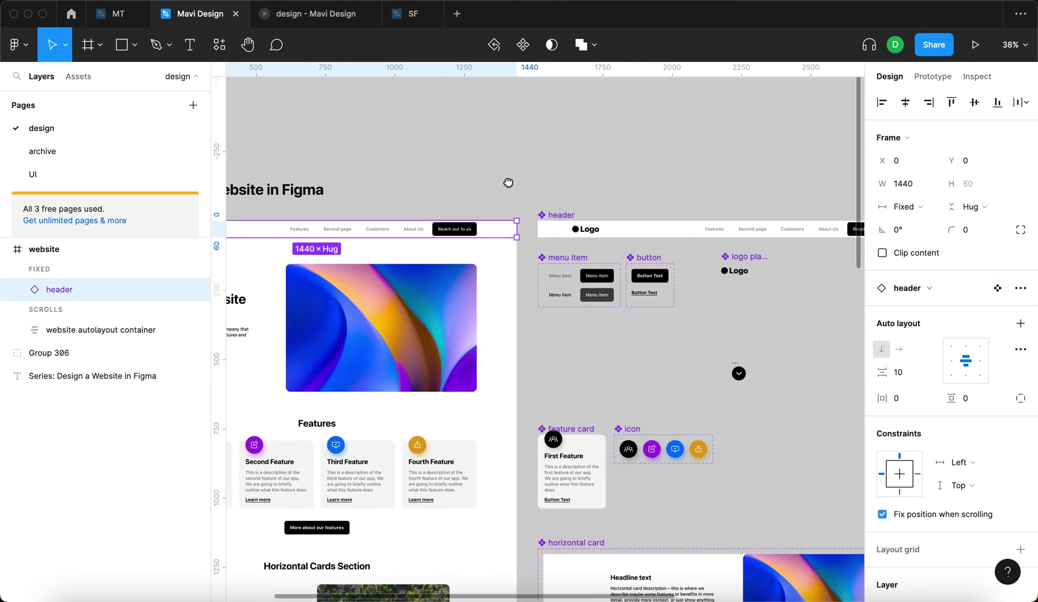
Change the text of the "Second page" menu item in the header main component to Integrations.
{"action": "scroll", "coordinate": [384, 222], "scroll_direction": "up", "scroll_amount": 6}
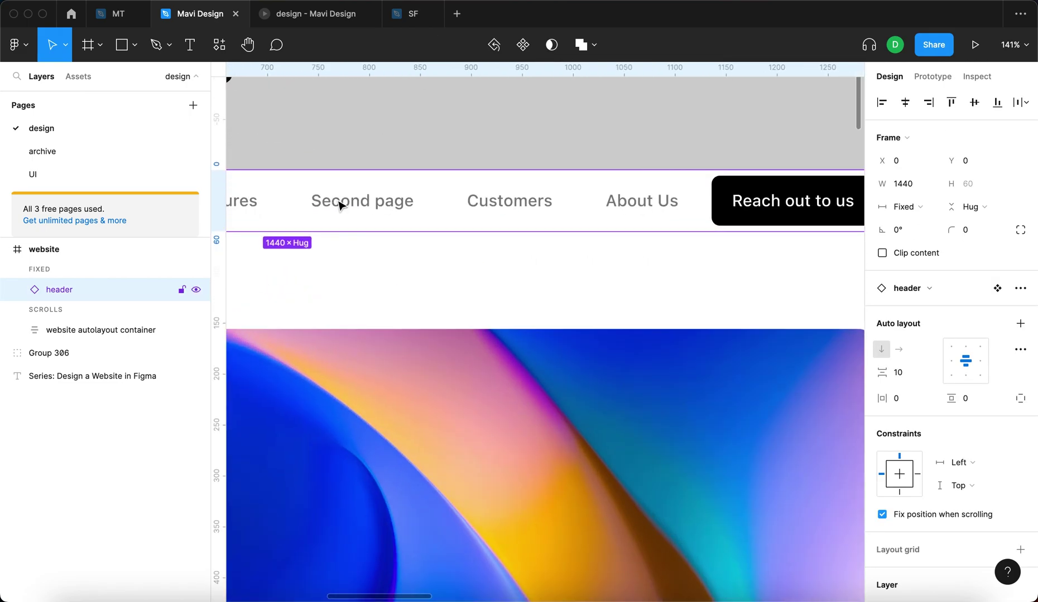
{"action": "scroll", "coordinate": [341, 202], "scroll_direction": "left", "scroll_amount": 3}
{"action": "scroll", "coordinate": [449, 223], "scroll_direction": "down", "scroll_amount": 6}
{"action": "left_click_drag", "start_coordinate": [550, 169], "coordinate": [392, 175]}
{"action": "scroll", "coordinate": [552, 223], "scroll_direction": "up", "scroll_amount": 8}
{"action": "left_click", "coordinate": [516, 212]}
{"action": "double_click", "coordinate": [517, 213]}
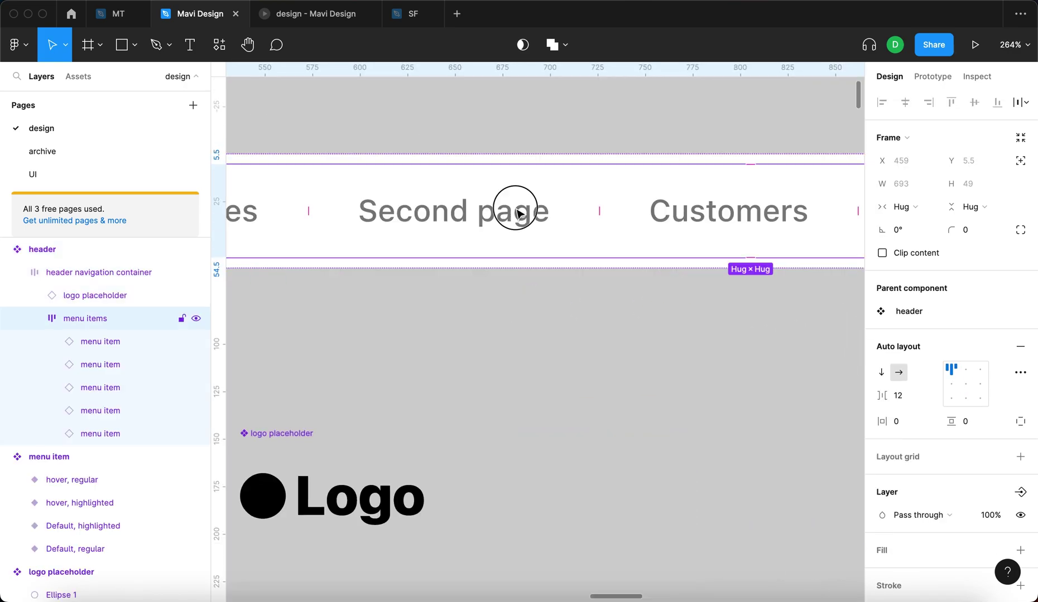
{"action": "left_click", "coordinate": [994, 416]}
{"action": "scroll", "coordinate": [483, 335], "scroll_direction": "down", "scroll_amount": 5}
{"action": "type", "text": "Integration"}
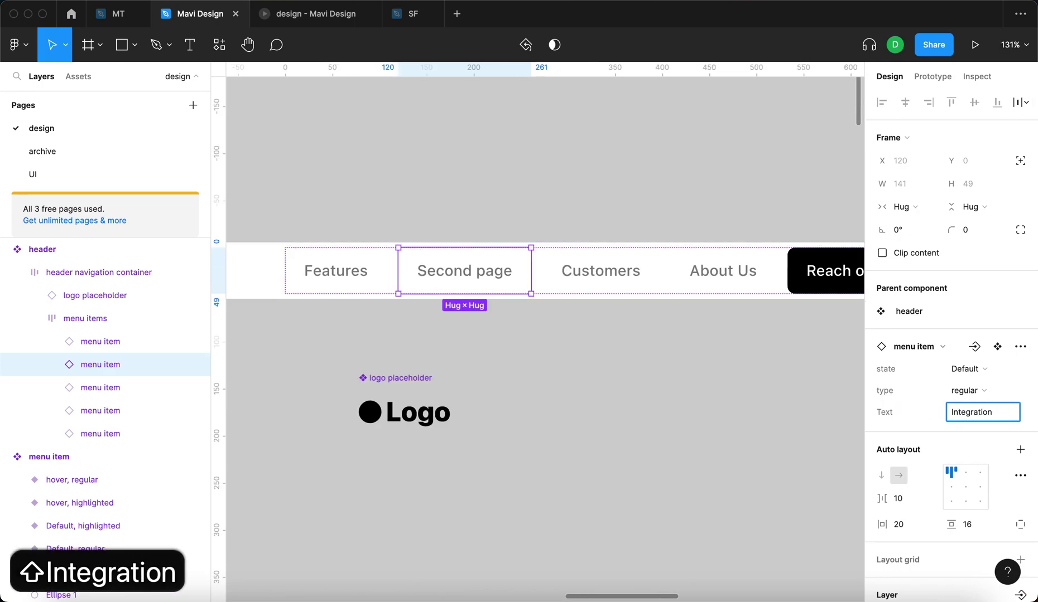
{"action": "type", "text": "s"}
{"action": "key", "text": "Return"}
{"action": "left_click", "coordinate": [443, 311]}
Examine the Integrations menu item in the header component and in the website frame's header.
{"action": "scroll", "coordinate": [520, 354], "scroll_direction": "up", "scroll_amount": 3}
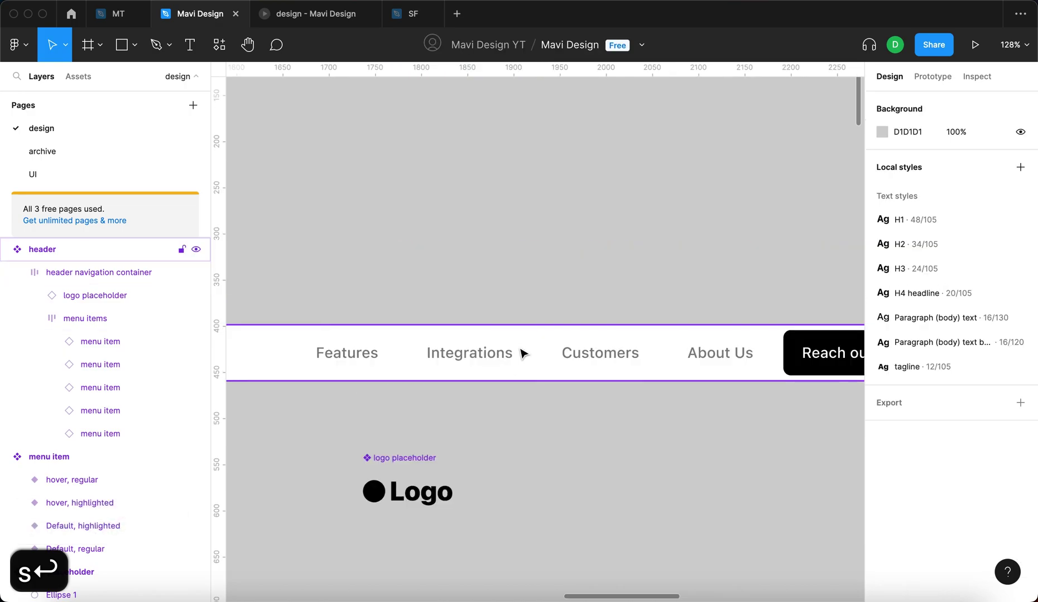
{"action": "left_click", "coordinate": [523, 353], "text": "super"}
{"action": "scroll", "coordinate": [529, 354], "scroll_direction": "down", "scroll_amount": 4}
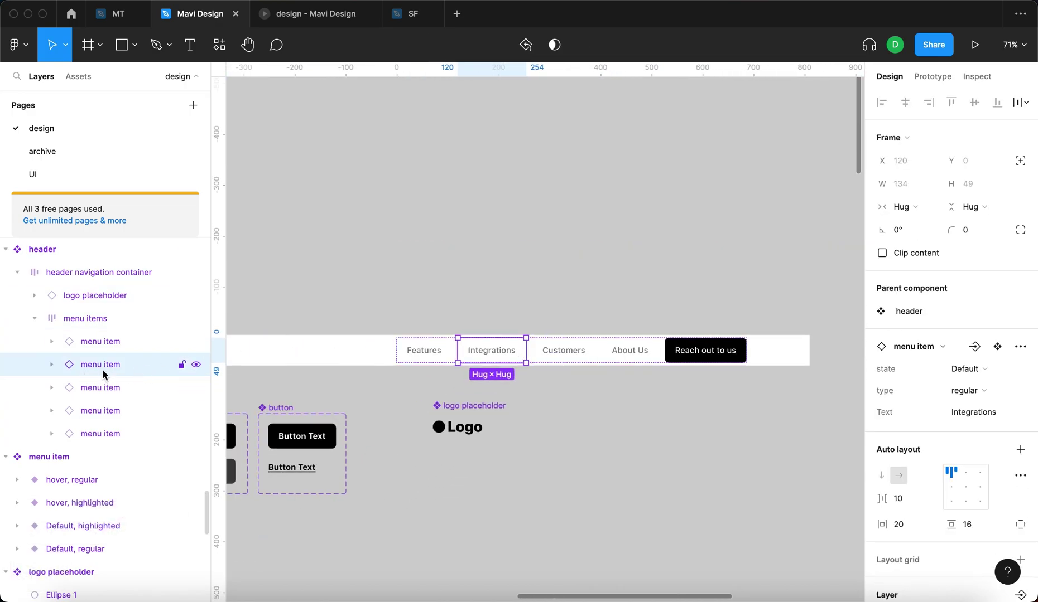
{"action": "scroll", "coordinate": [386, 320], "scroll_direction": "left", "scroll_amount": 5}
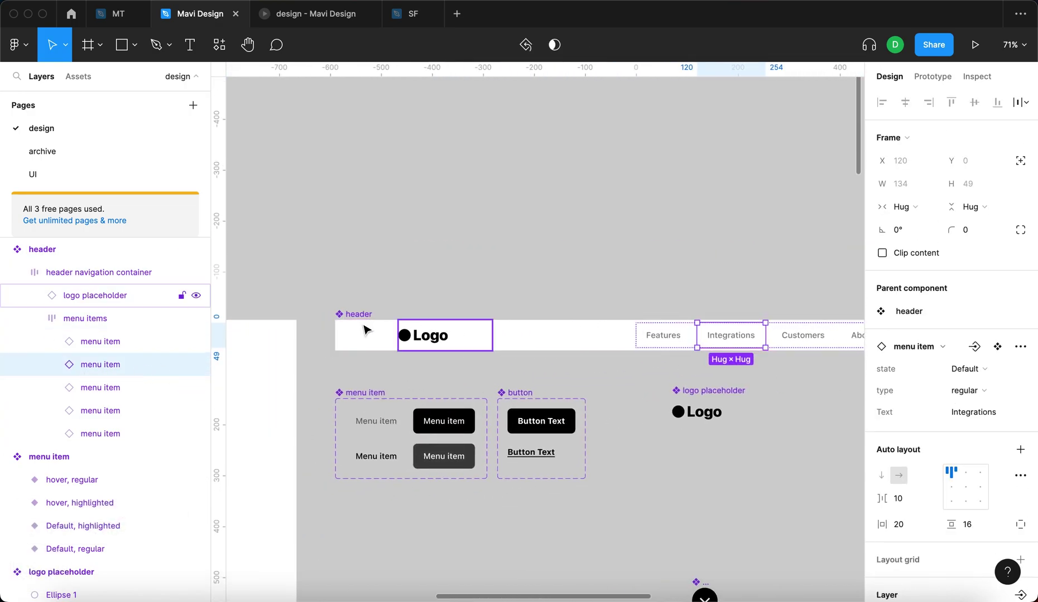
{"action": "left_click", "coordinate": [709, 233]}
{"action": "scroll", "coordinate": [590, 241], "scroll_direction": "down", "scroll_amount": 4}
{"action": "scroll", "coordinate": [641, 212], "scroll_direction": "left", "scroll_amount": 5}
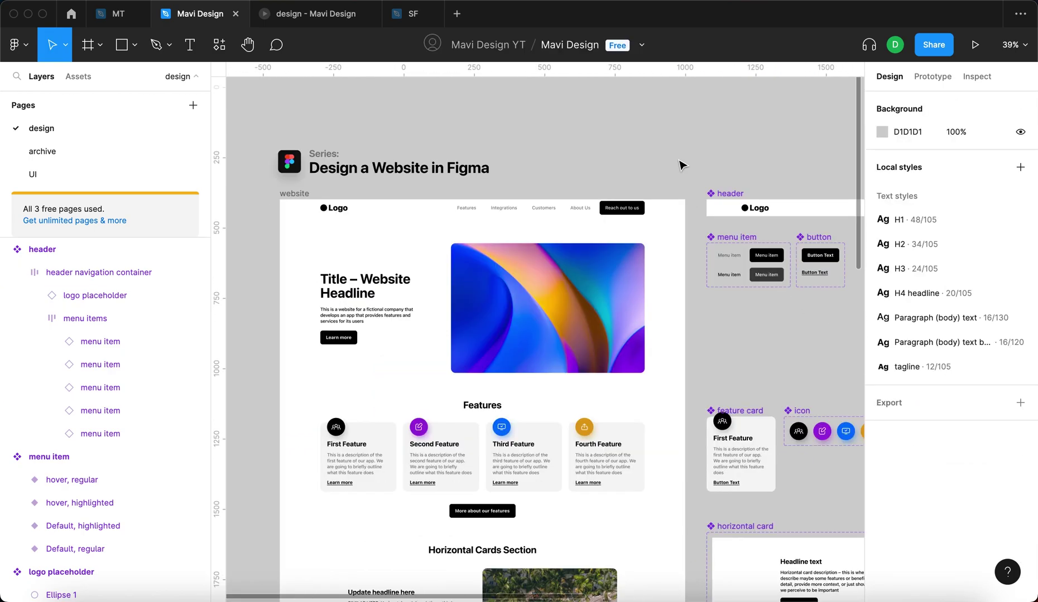
{"action": "scroll", "coordinate": [556, 155], "scroll_direction": "right", "scroll_amount": 5}
{"action": "scroll", "coordinate": [503, 153], "scroll_direction": "down", "scroll_amount": 5}
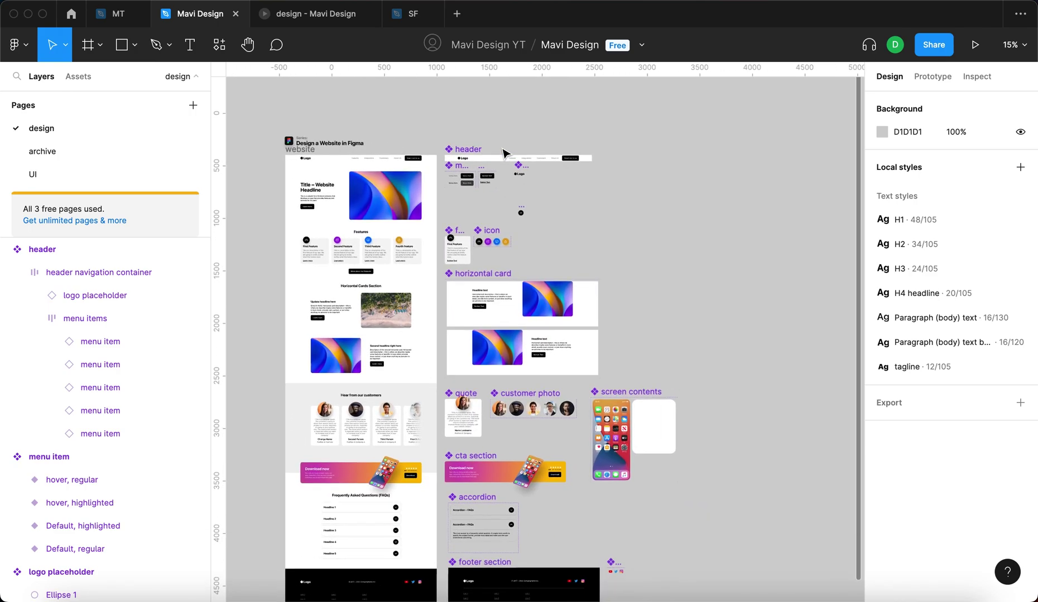
Rename the website frame as homepage.
{"action": "scroll", "coordinate": [433, 120], "scroll_direction": "up", "scroll_amount": 3}
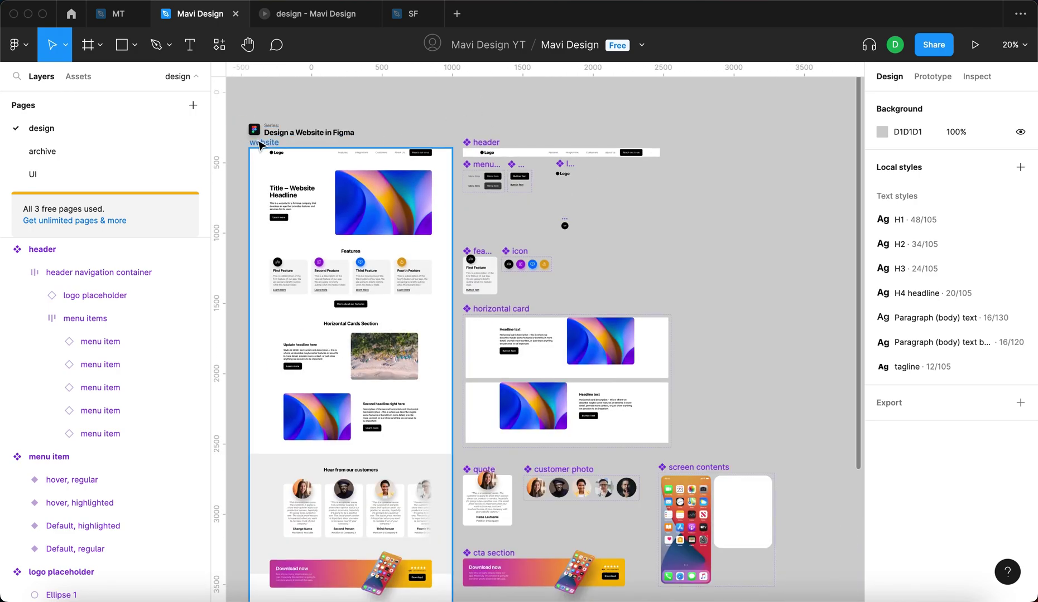
{"action": "scroll", "coordinate": [259, 146], "scroll_direction": "down", "scroll_amount": 5}
{"action": "scroll", "coordinate": [262, 147], "scroll_direction": "up", "scroll_amount": 5}
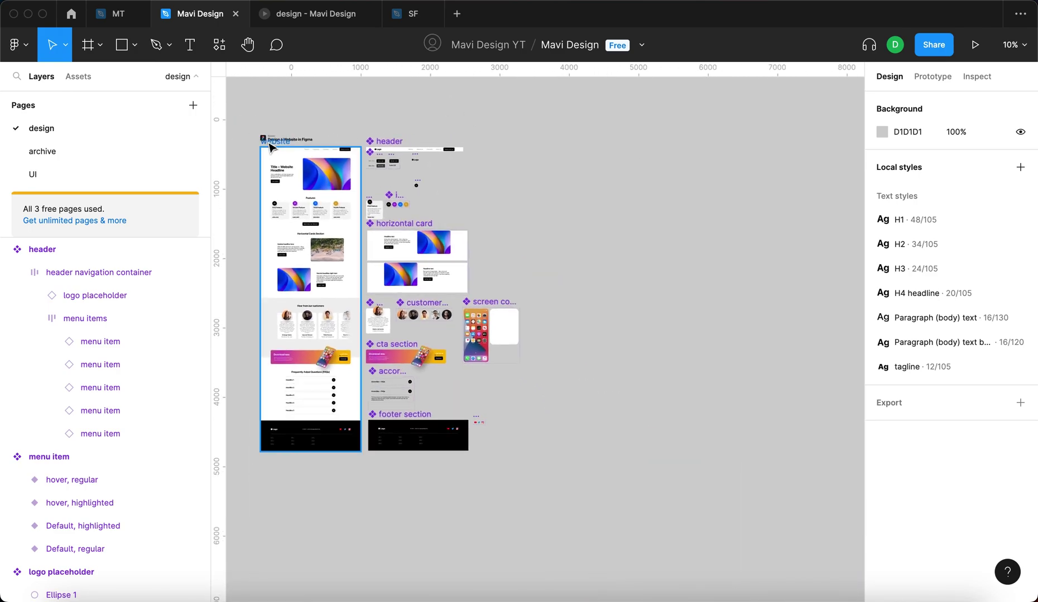
{"action": "left_click", "coordinate": [267, 148]}
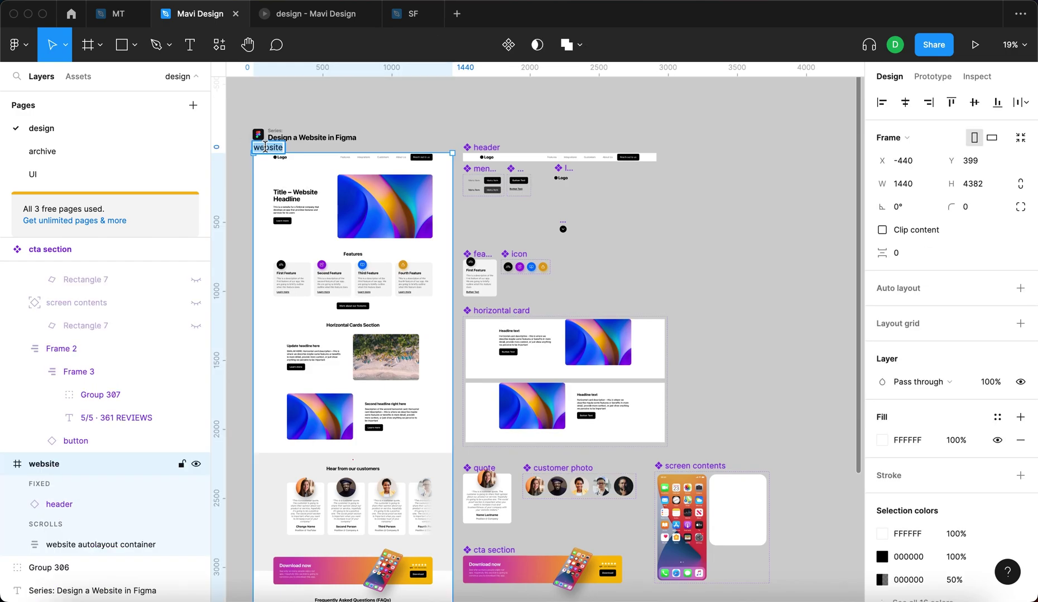
{"action": "type", "text": "homepage"}
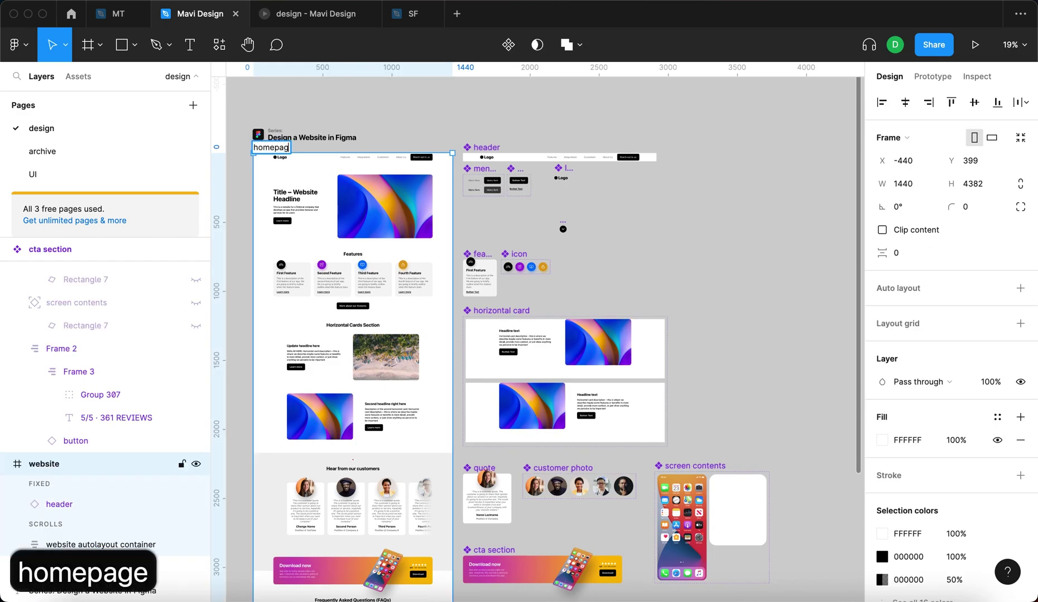
{"action": "key", "text": "Return"}
{"action": "left_click", "coordinate": [378, 134]}
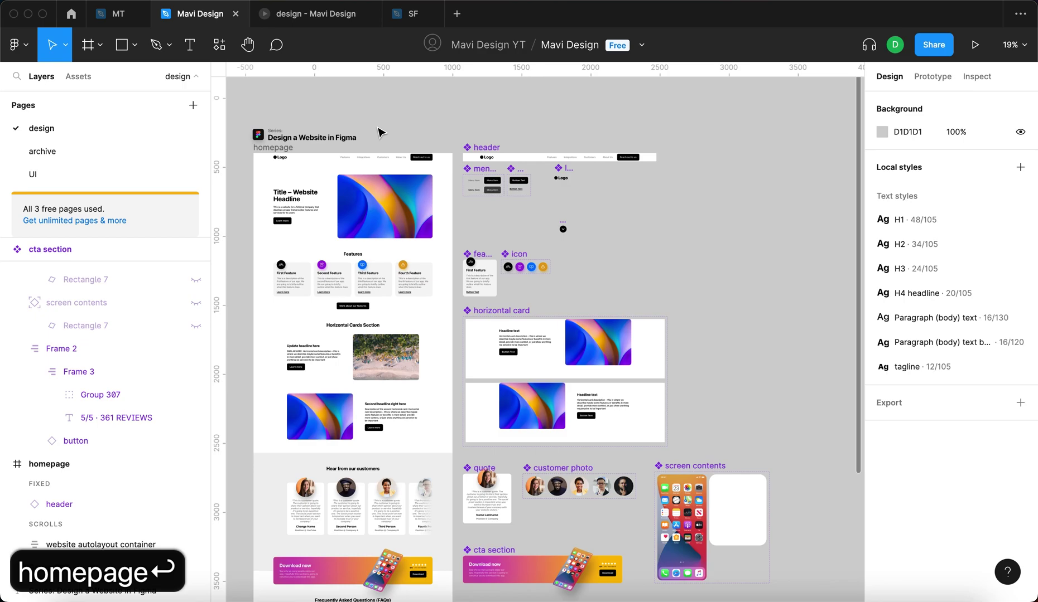
Duplicate the homepage frame and place the copy to the right of the components, level with the original.
{"action": "left_click", "coordinate": [278, 148]}
{"action": "scroll", "coordinate": [256, 135], "scroll_direction": "up", "scroll_amount": 5}
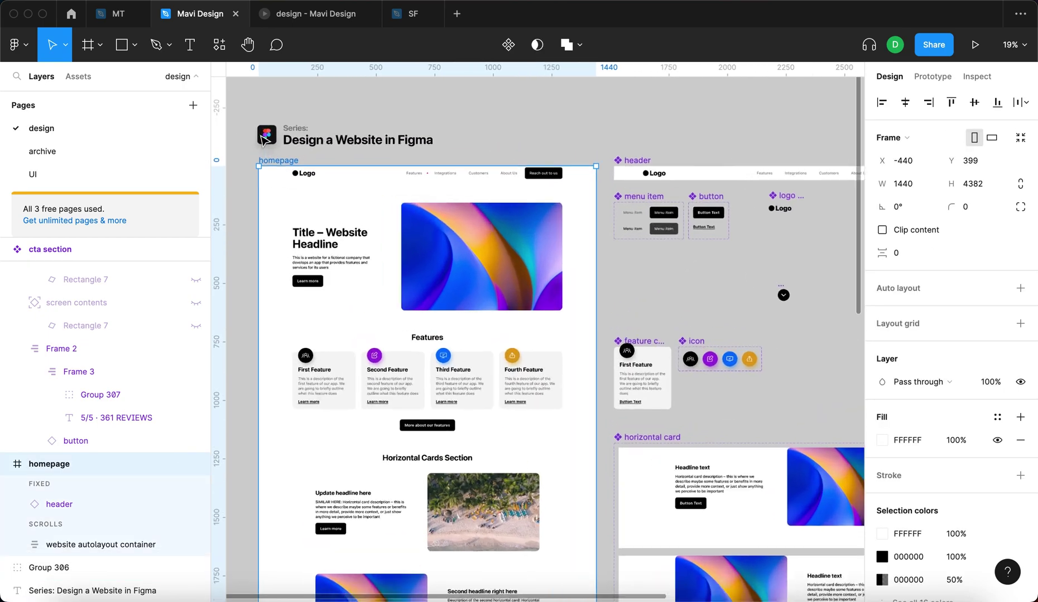
{"action": "scroll", "coordinate": [274, 147], "scroll_direction": "left", "scroll_amount": 3}
{"action": "left_click", "coordinate": [274, 147]}
{"action": "scroll", "coordinate": [400, 184], "scroll_direction": "down", "scroll_amount": 3}
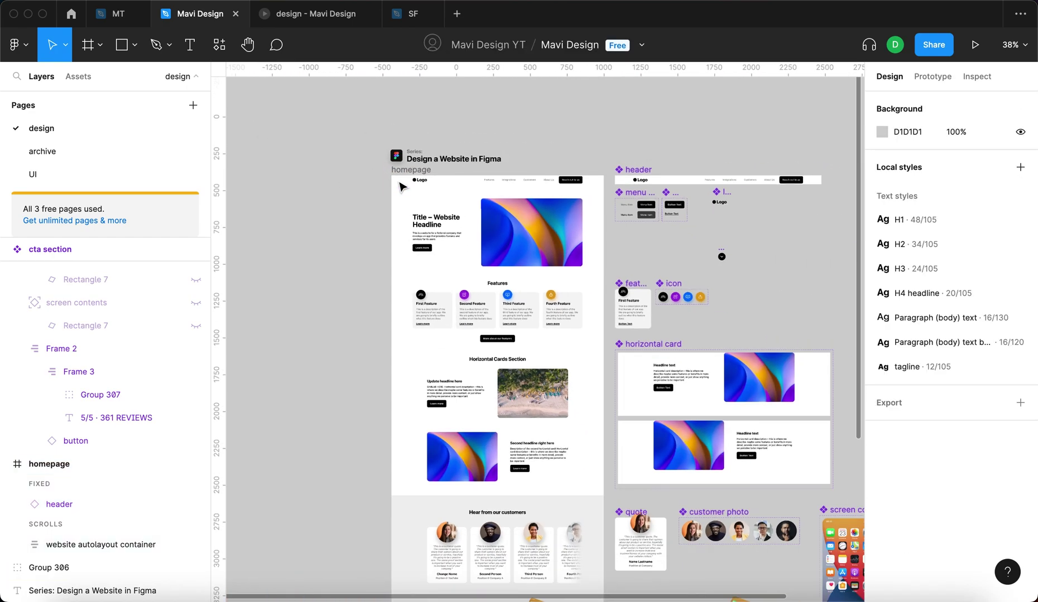
{"action": "left_click", "coordinate": [403, 168]}
{"action": "scroll", "coordinate": [404, 171], "scroll_direction": "down", "scroll_amount": 3}
{"action": "left_click_drag", "start_coordinate": [406, 169], "coordinate": [827, 170], "text": "alt"}
{"action": "left_click", "coordinate": [794, 150]}
{"action": "left_click_drag", "start_coordinate": [767, 141], "coordinate": [513, 117]}
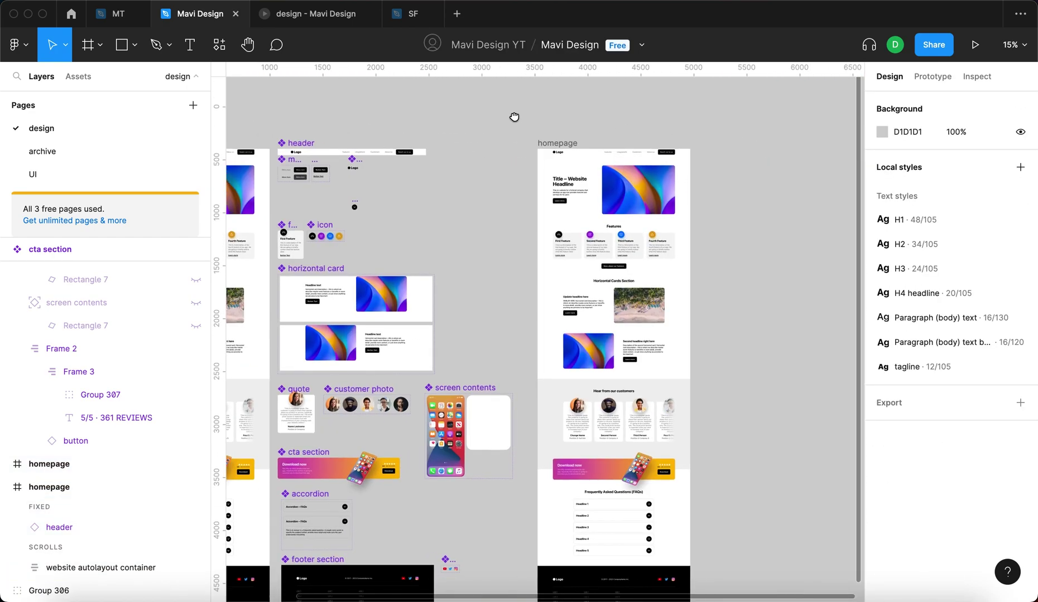
Delete the website autolayout container from the copied homepage frame, leaving only its header.
{"action": "left_click", "coordinate": [663, 207]}
{"action": "key", "text": "BackSpace"}
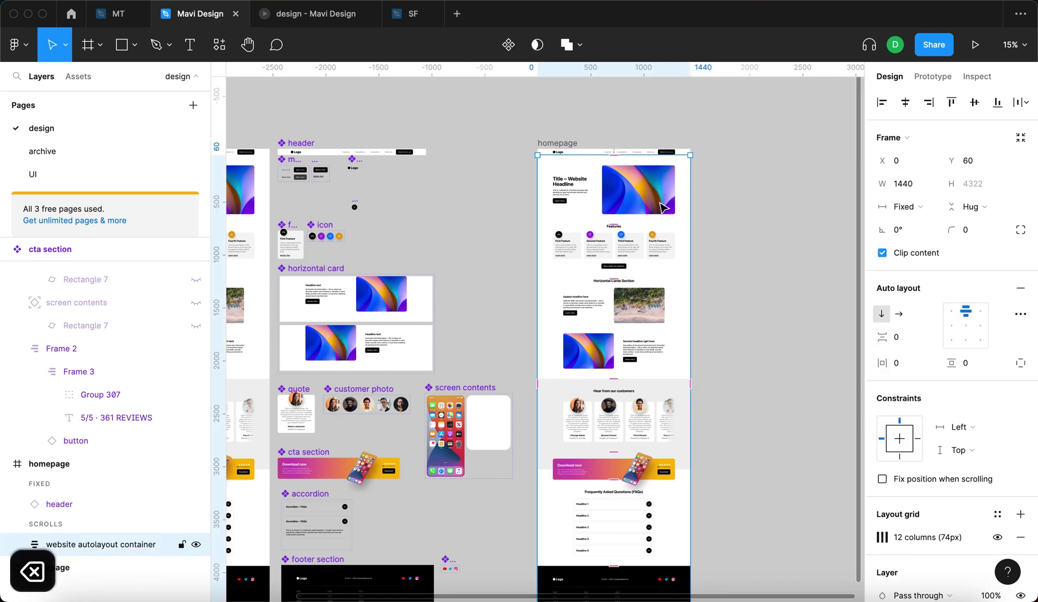
{"action": "scroll", "coordinate": [597, 204], "scroll_direction": "down", "scroll_amount": 3}
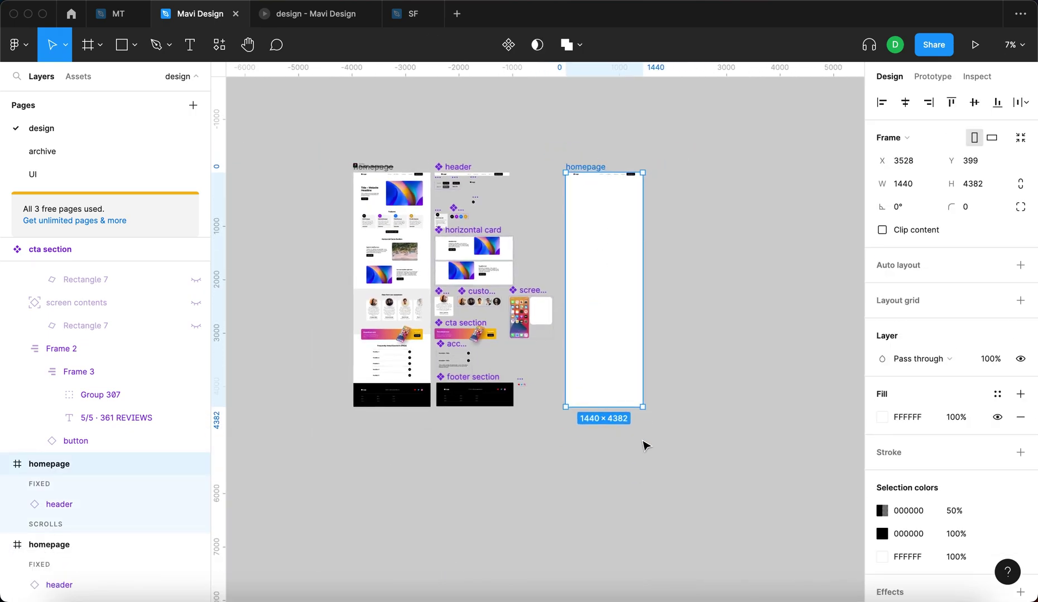
Shorten the copied homepage frame to a height of about 915.
{"action": "scroll", "coordinate": [374, 179], "scroll_direction": "up", "scroll_amount": 5}
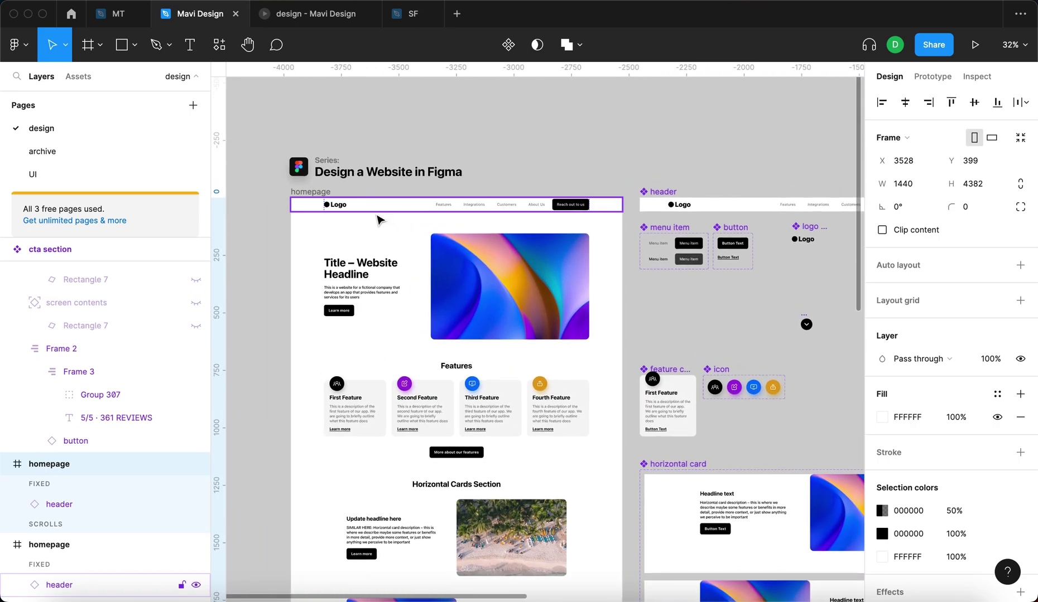
{"action": "scroll", "coordinate": [376, 211], "scroll_direction": "up", "scroll_amount": 1}
{"action": "scroll", "coordinate": [376, 212], "scroll_direction": "down", "scroll_amount": 5}
{"action": "left_click_drag", "start_coordinate": [715, 190], "coordinate": [506, 129]}
{"action": "left_click_drag", "start_coordinate": [604, 582], "coordinate": [620, 248]}
{"action": "left_click", "coordinate": [530, 254]}
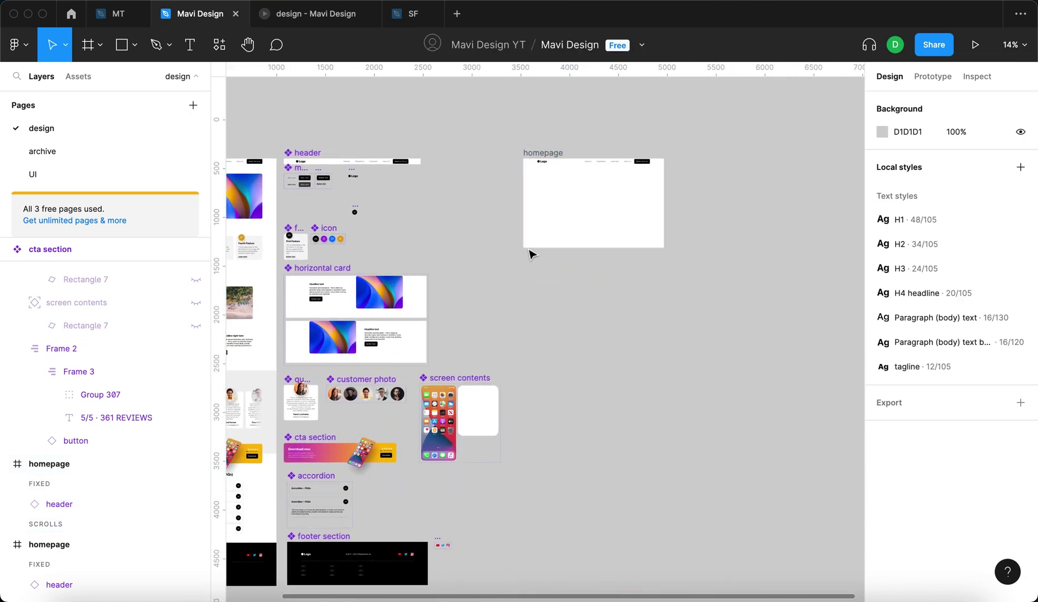
Rename the shortened homepage copy as features.
{"action": "scroll", "coordinate": [487, 240], "scroll_direction": "left", "scroll_amount": 5}
{"action": "scroll", "coordinate": [526, 268], "scroll_direction": "up", "scroll_amount": 2}
{"action": "left_click_drag", "start_coordinate": [700, 262], "coordinate": [596, 245]}
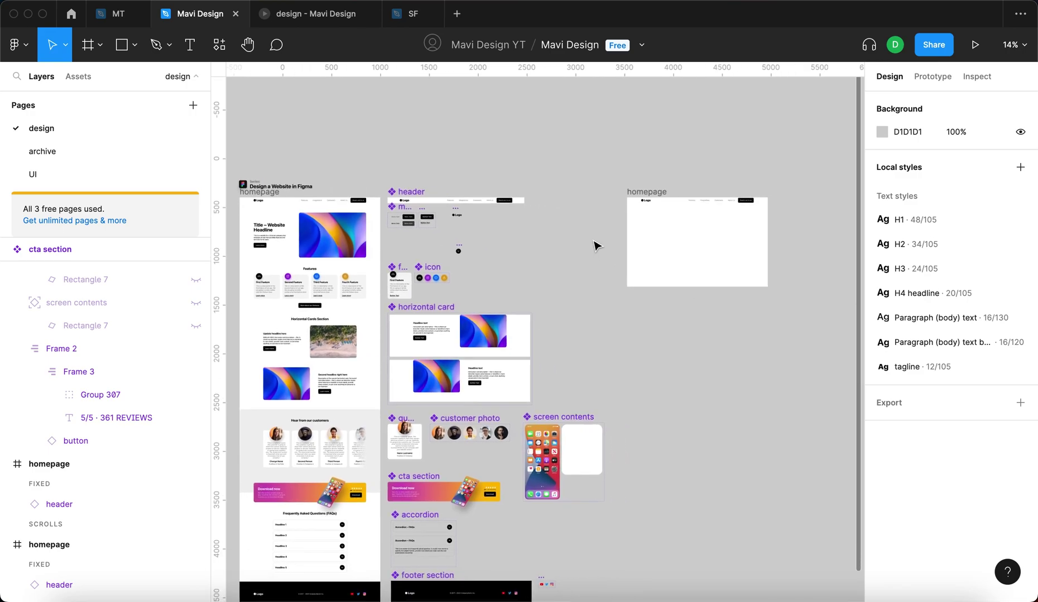
{"action": "scroll", "coordinate": [335, 279], "scroll_direction": "up", "scroll_amount": 3}
{"action": "scroll", "coordinate": [327, 246], "scroll_direction": "left", "scroll_amount": 3}
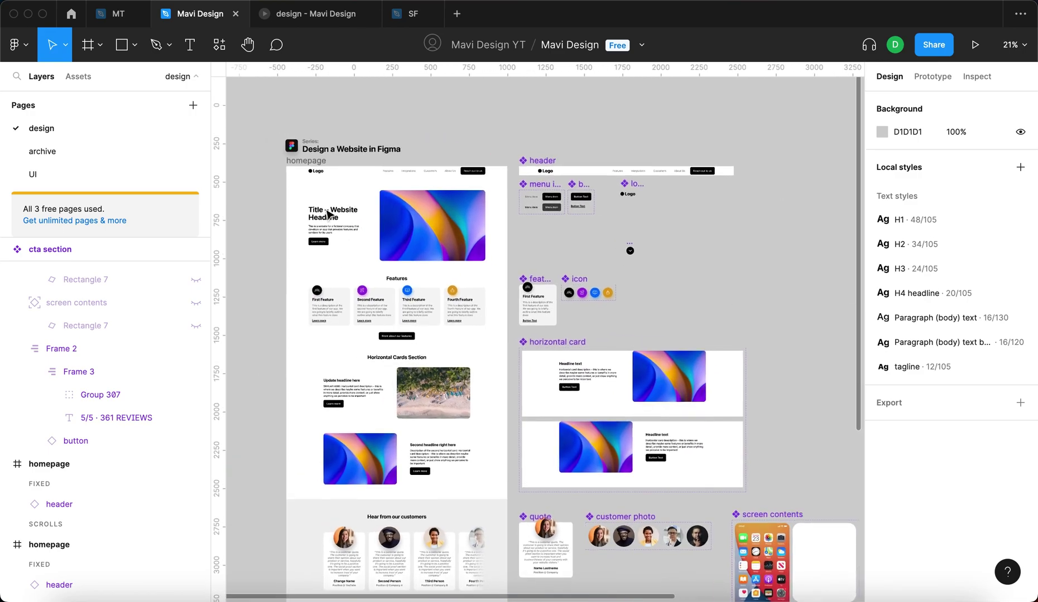
{"action": "scroll", "coordinate": [395, 192], "scroll_direction": "right", "scroll_amount": 8}
{"action": "left_click", "coordinate": [558, 165]}
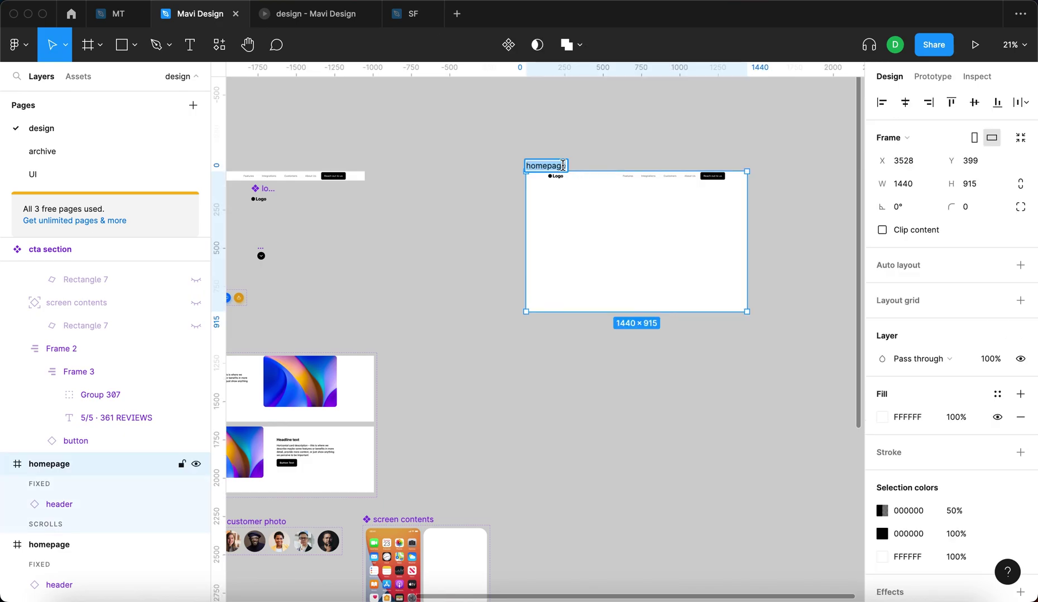
{"action": "type", "text": "features"}
{"action": "left_click", "coordinate": [517, 237]}
Duplicate the features frame to the right of the original and rename the copy as integrations.
{"action": "scroll", "coordinate": [517, 236], "scroll_direction": "left", "scroll_amount": 8}
{"action": "scroll", "coordinate": [517, 236], "scroll_direction": "up", "scroll_amount": 3}
{"action": "scroll", "coordinate": [530, 234], "scroll_direction": "down", "scroll_amount": 4}
{"action": "scroll", "coordinate": [530, 234], "scroll_direction": "right", "scroll_amount": 5}
{"action": "scroll", "coordinate": [531, 236], "scroll_direction": "right", "scroll_amount": 5}
{"action": "left_click", "coordinate": [414, 207]}
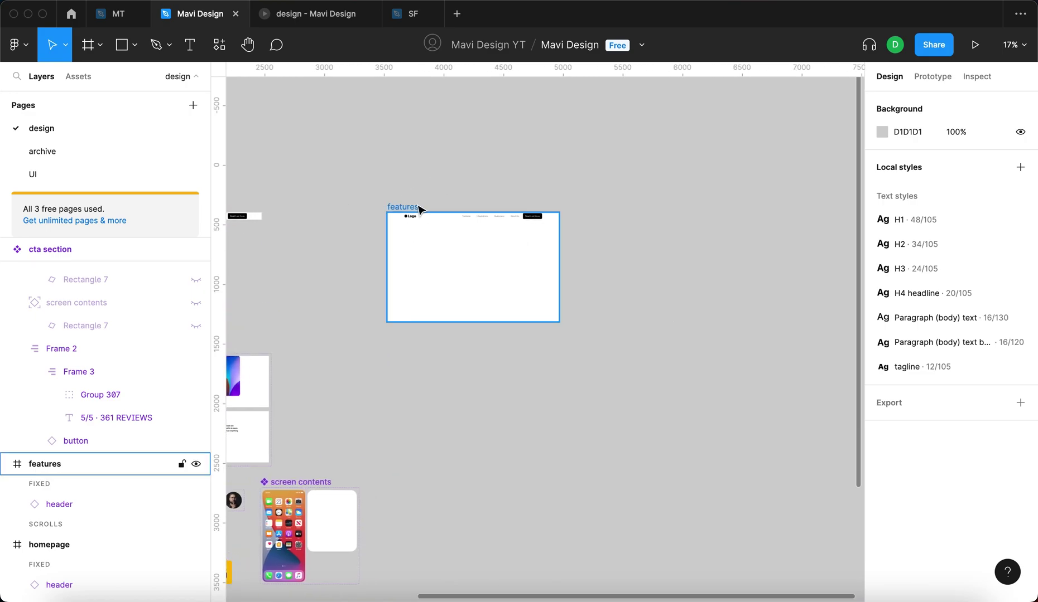
{"action": "left_click_drag", "start_coordinate": [409, 211], "coordinate": [600, 212]}
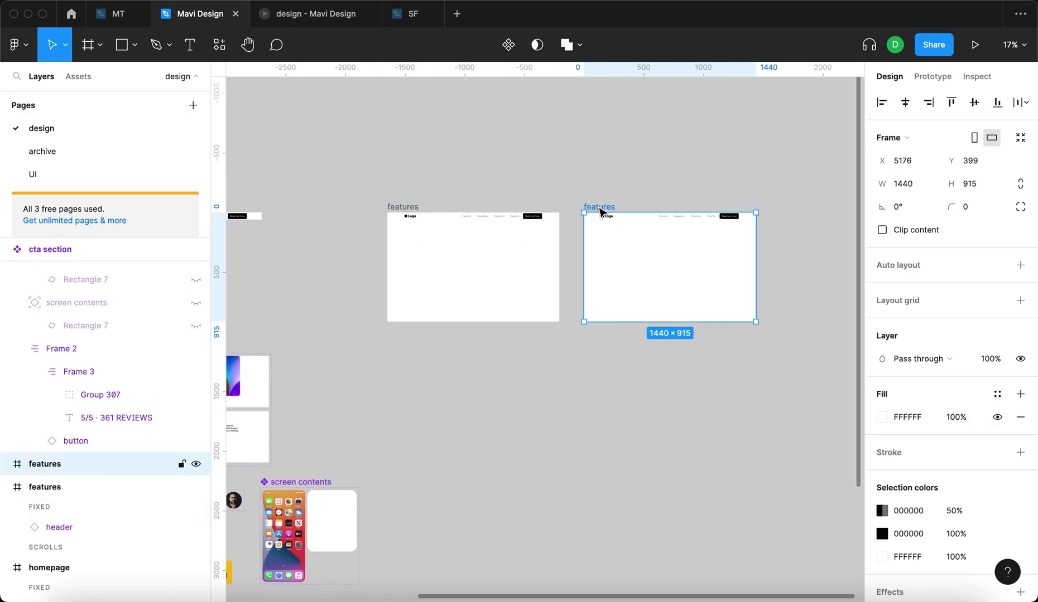
{"action": "type", "text": "integrations"}
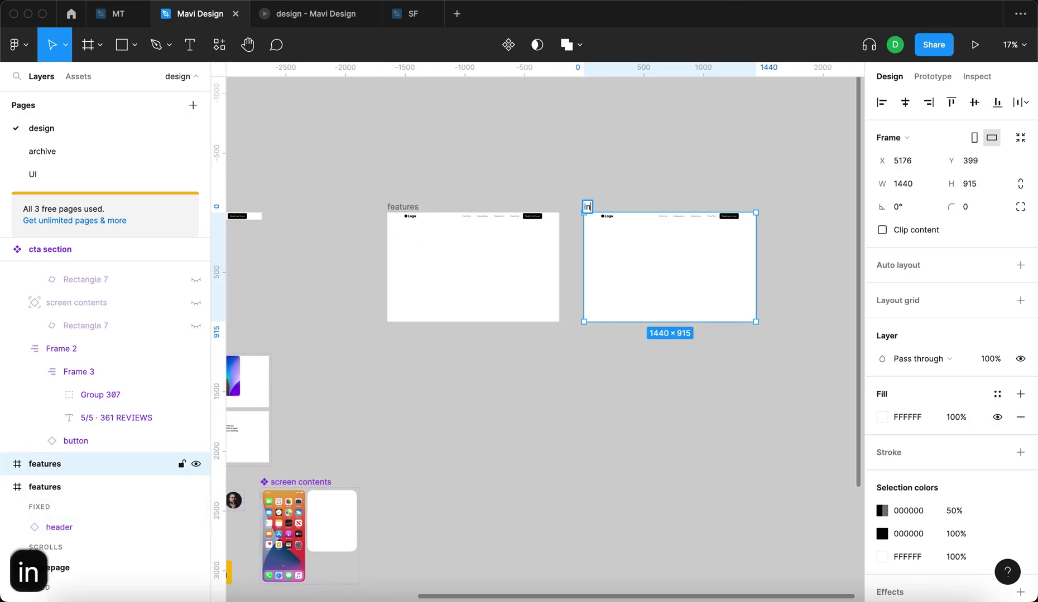
{"action": "key", "text": "Return"}
Duplicate the integrations frame to the right of the original and rename the copy as customers.
{"action": "scroll", "coordinate": [718, 215], "scroll_direction": "up", "scroll_amount": 1}
{"action": "scroll", "coordinate": [716, 213], "scroll_direction": "up", "scroll_amount": 5}
{"action": "left_click", "coordinate": [648, 238]}
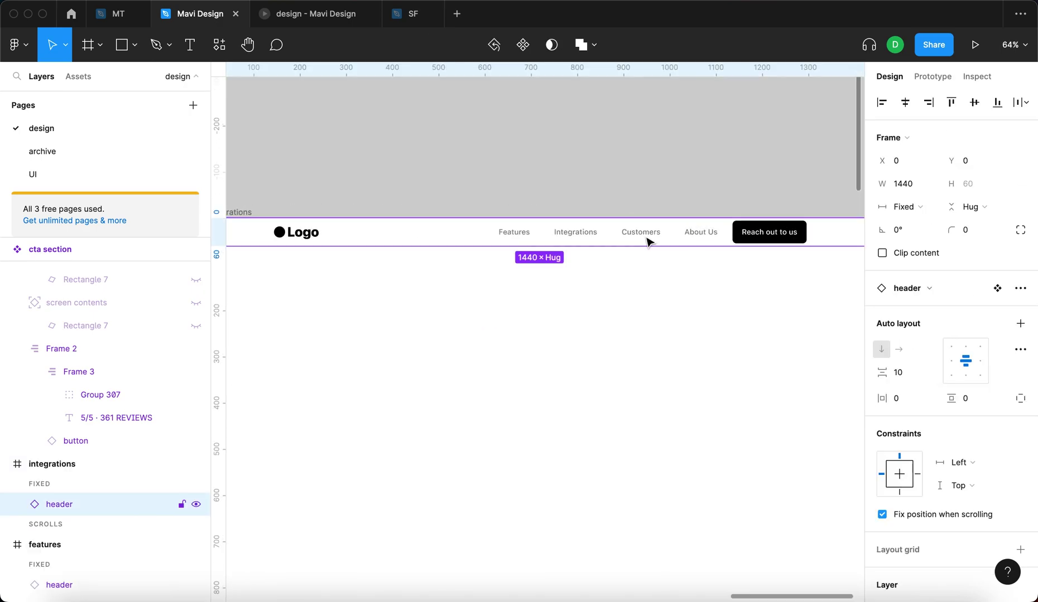
{"action": "scroll", "coordinate": [644, 237], "scroll_direction": "down", "scroll_amount": 3}
{"action": "left_click", "coordinate": [612, 199]}
{"action": "scroll", "coordinate": [612, 230], "scroll_direction": "down", "scroll_amount": 4}
{"action": "left_click", "coordinate": [577, 226]}
{"action": "left_click_drag", "start_coordinate": [575, 229], "coordinate": [693, 227]}
{"action": "type", "text": "customers"}
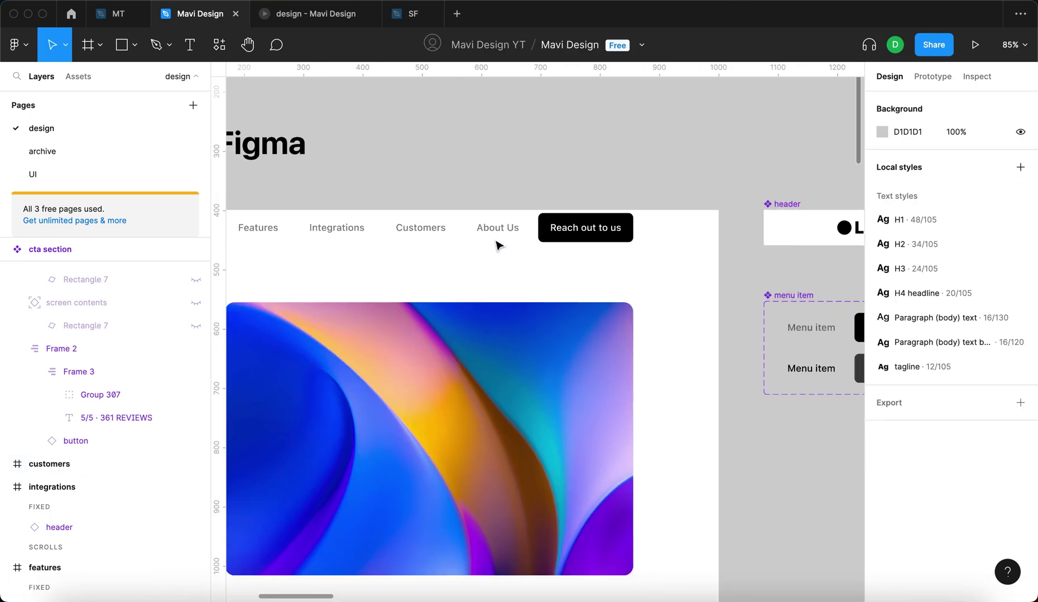
{"action": "scroll", "coordinate": [499, 242], "scroll_direction": "down", "scroll_amount": 5}
{"action": "left_click", "coordinate": [530, 217]}
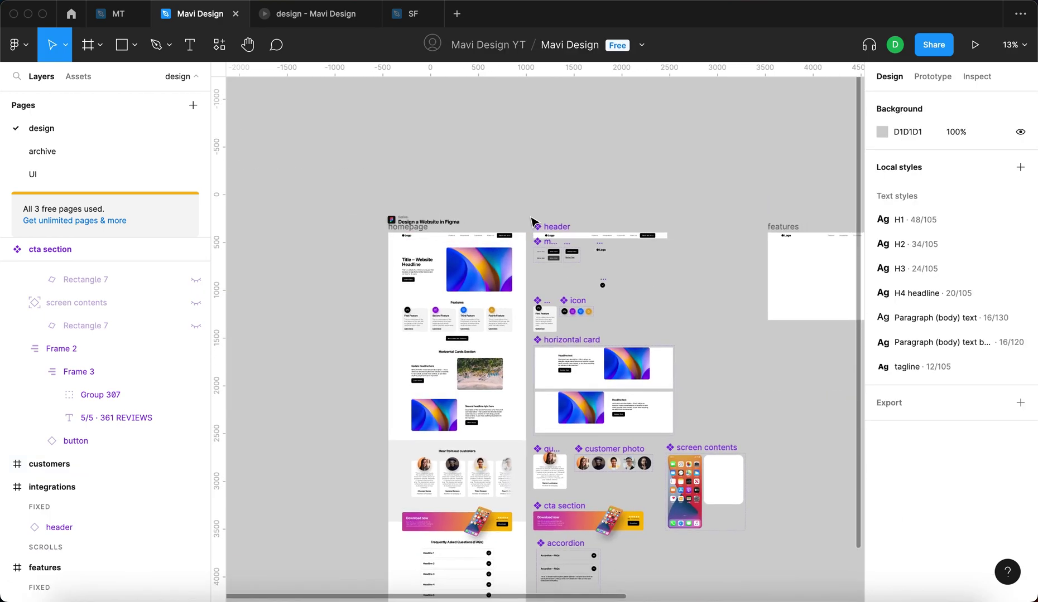
Duplicate the customers frame to the right of the original and rename the copy as about us.
{"action": "scroll", "coordinate": [531, 222], "scroll_direction": "right", "scroll_amount": 10}
{"action": "left_click", "coordinate": [547, 199]}
{"action": "scroll", "coordinate": [488, 224], "scroll_direction": "right", "scroll_amount": 2}
{"action": "scroll", "coordinate": [488, 225], "scroll_direction": "up", "scroll_amount": 1}
{"action": "key", "text": "super+d"}
{"action": "key", "text": "super+r"}
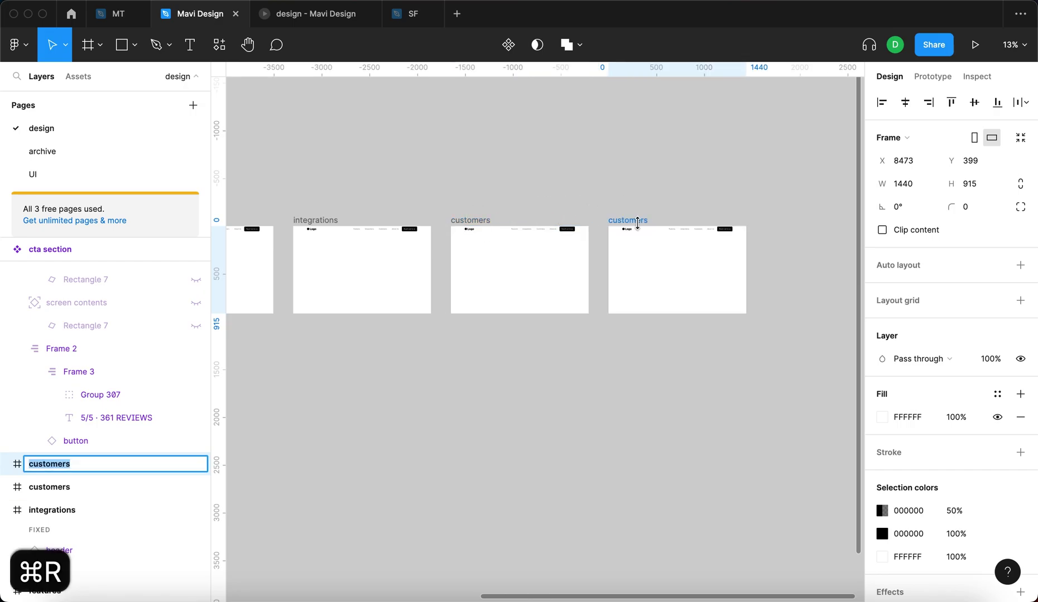
{"action": "type", "text": "about us"}
{"action": "left_click", "coordinate": [533, 190]}
{"action": "scroll", "coordinate": [533, 191], "scroll_direction": "down", "scroll_amount": 2}
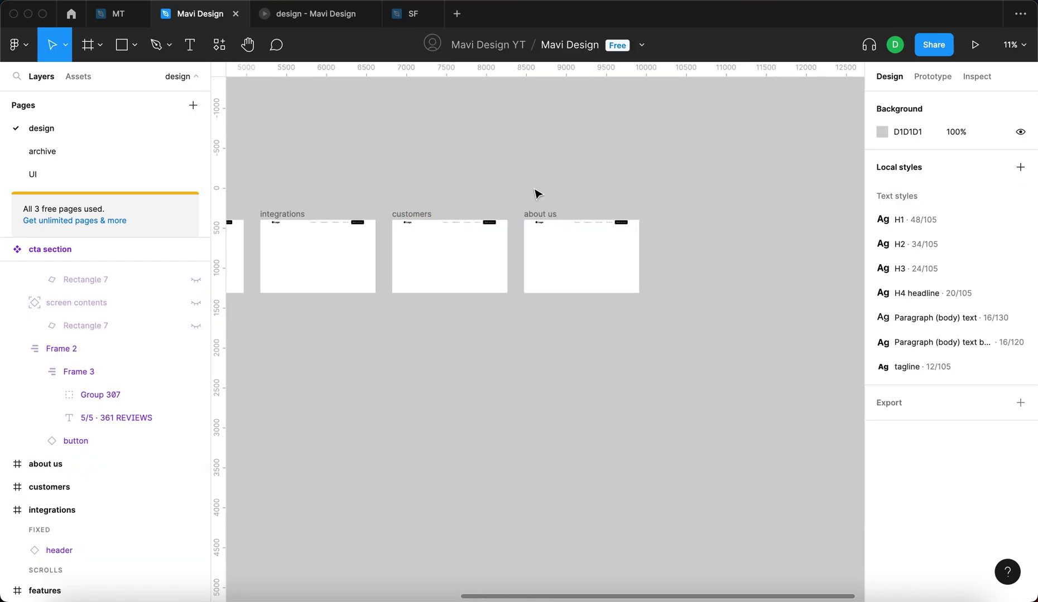
Duplicate the about us frame to the right of the original and rename the copy as contact us.
{"action": "scroll", "coordinate": [550, 198], "scroll_direction": "left", "scroll_amount": 3}
{"action": "scroll", "coordinate": [337, 223], "scroll_direction": "up", "scroll_amount": 5}
{"action": "scroll", "coordinate": [336, 224], "scroll_direction": "down", "scroll_amount": 1}
{"action": "scroll", "coordinate": [364, 220], "scroll_direction": "up", "scroll_amount": 5}
{"action": "scroll", "coordinate": [459, 173], "scroll_direction": "down", "scroll_amount": 8}
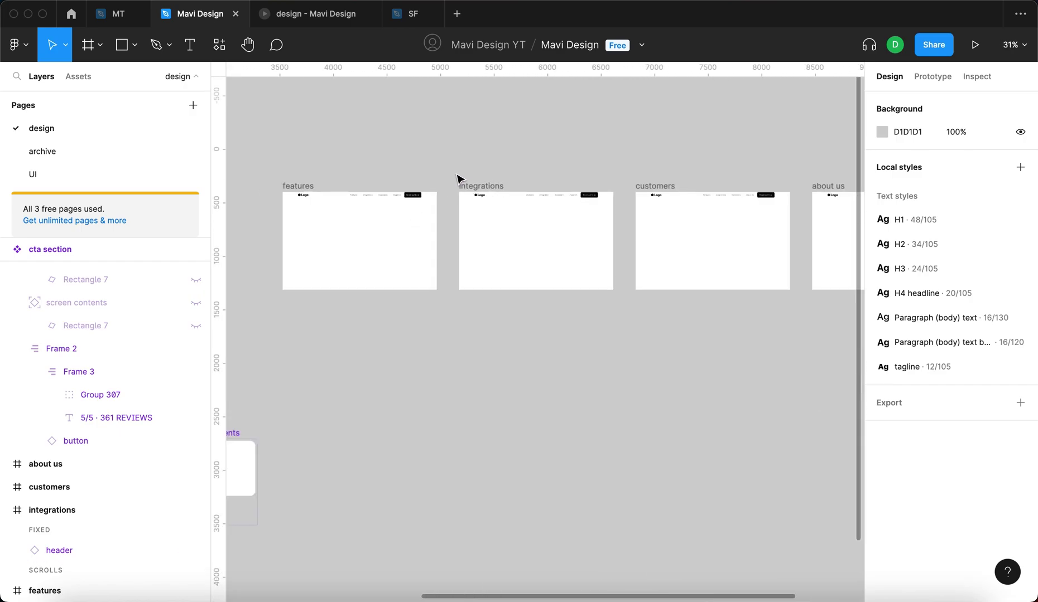
{"action": "scroll", "coordinate": [456, 179], "scroll_direction": "right", "scroll_amount": 6}
{"action": "left_click", "coordinate": [446, 217]}
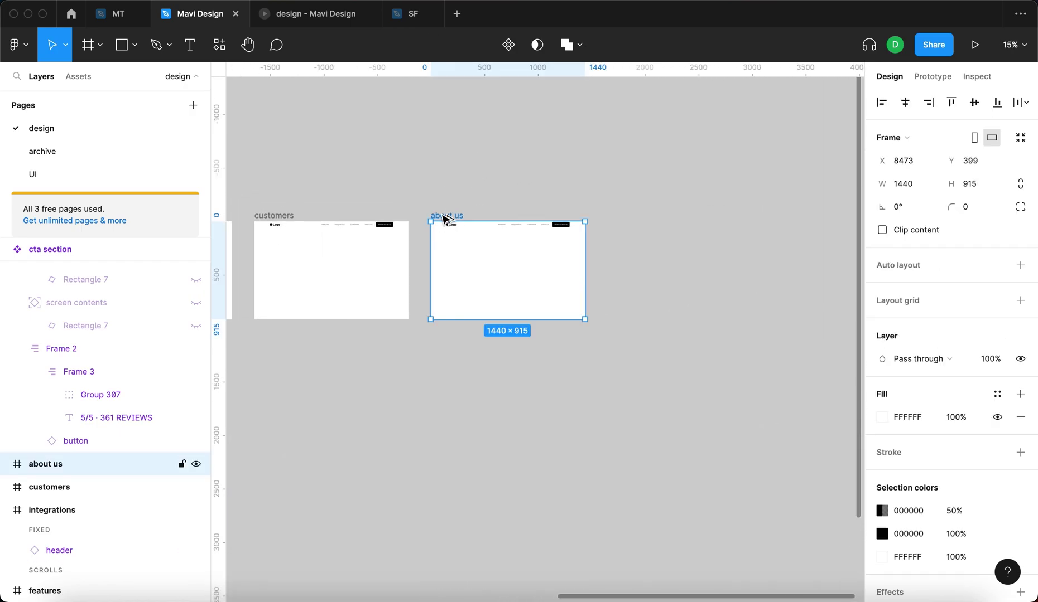
{"action": "left_click_drag", "start_coordinate": [577, 230], "coordinate": [750, 230]}
{"action": "key", "text": "super+r"}
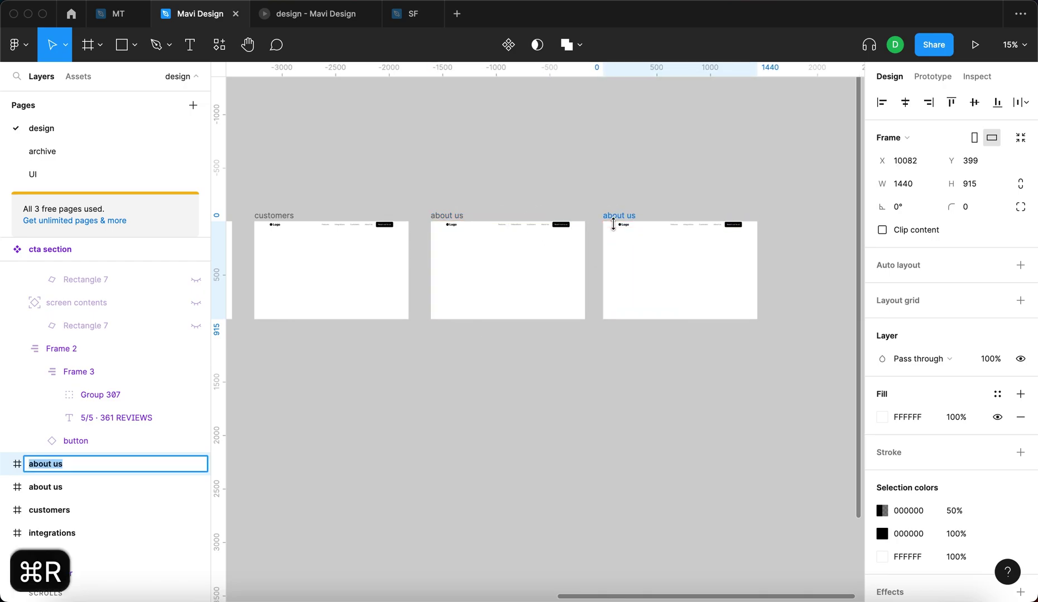
{"action": "type", "text": "contact us"}
{"action": "key", "text": "Return"}
{"action": "left_click", "coordinate": [607, 181]}
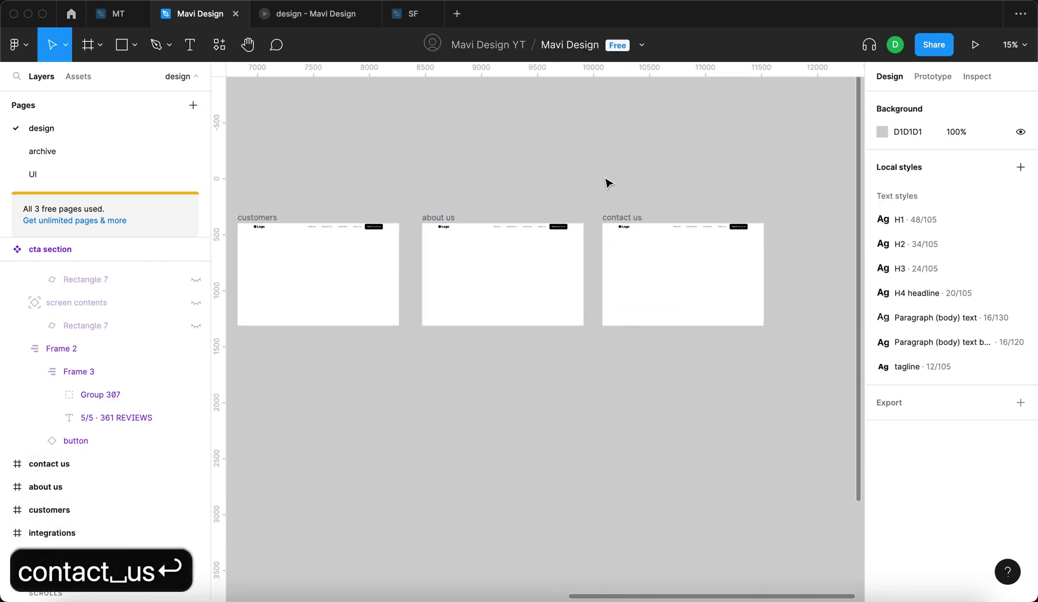
Copy the homepage's footer section into the features frame, centred horizontally and aligned to the frame's bottom edge.
{"action": "scroll", "coordinate": [594, 183], "scroll_direction": "down", "scroll_amount": 3}
{"action": "scroll", "coordinate": [592, 178], "scroll_direction": "down", "scroll_amount": 3}
{"action": "left_click_drag", "start_coordinate": [533, 160], "coordinate": [662, 165]}
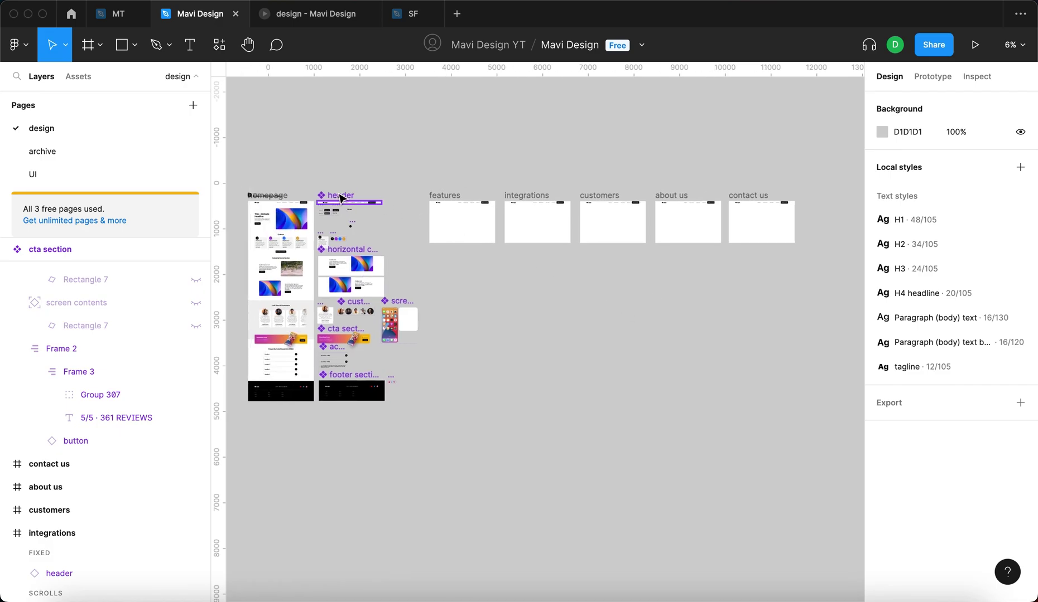
{"action": "scroll", "coordinate": [289, 202], "scroll_direction": "up", "scroll_amount": 4}
{"action": "scroll", "coordinate": [250, 208], "scroll_direction": "up", "scroll_amount": 3}
{"action": "scroll", "coordinate": [378, 146], "scroll_direction": "left", "scroll_amount": 4}
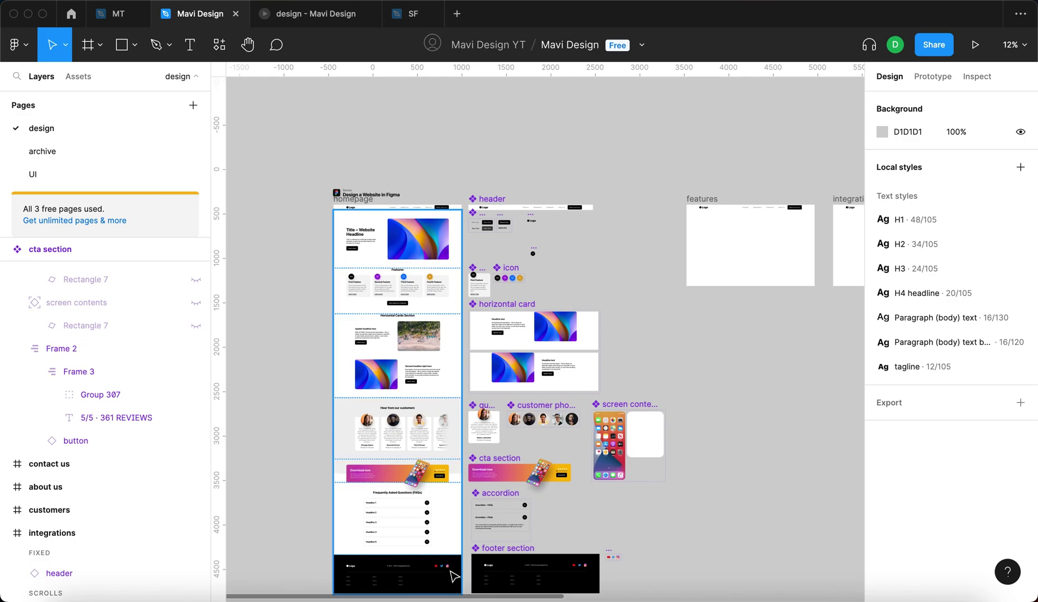
{"action": "double_click", "coordinate": [454, 573]}
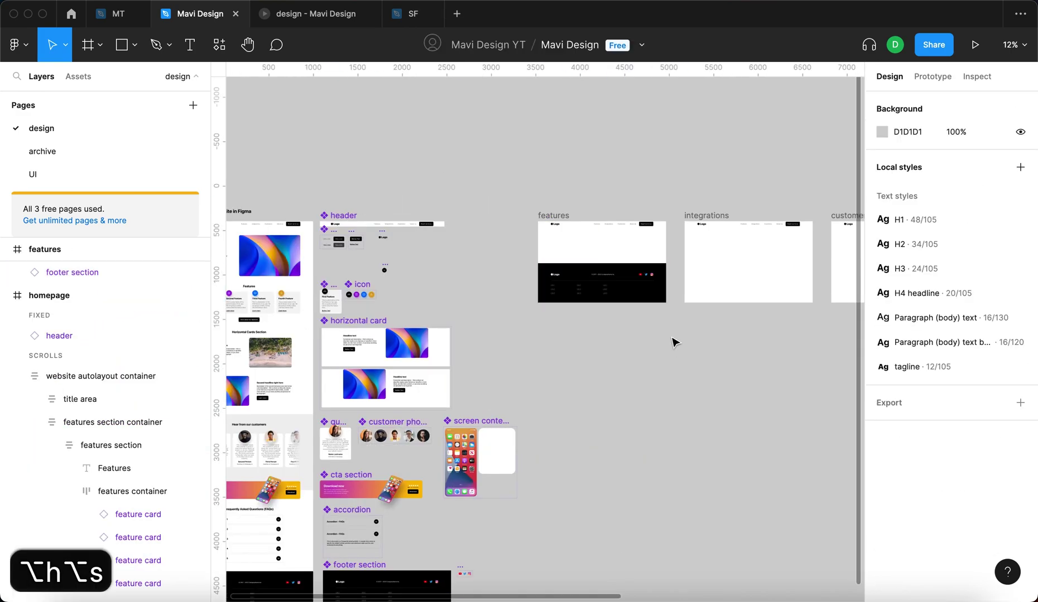
{"action": "scroll", "coordinate": [671, 340], "scroll_direction": "right", "scroll_amount": 4}
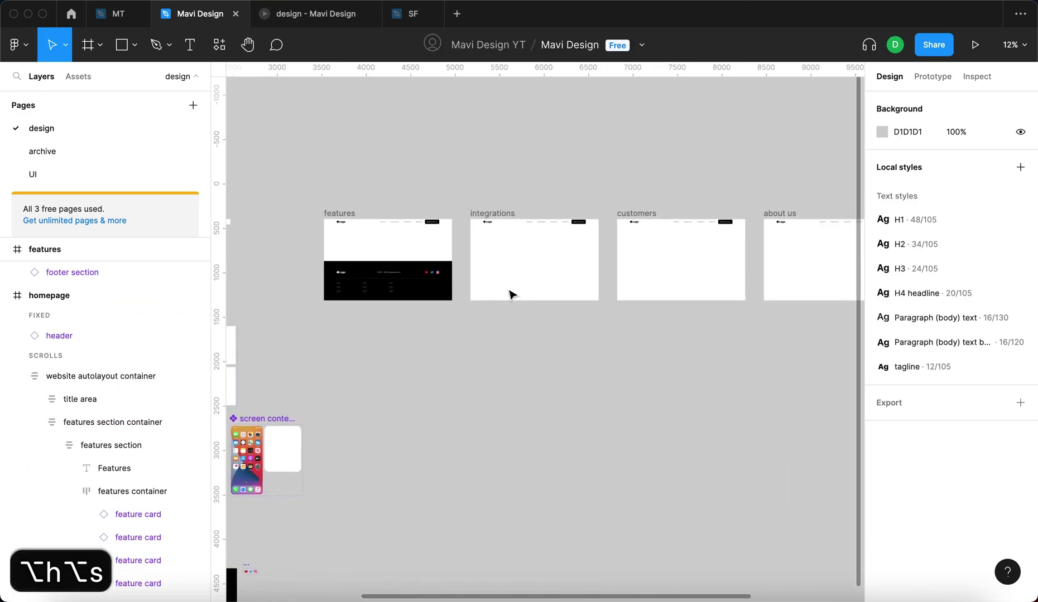
Copy the footer section from the features frame to the bottom of the integrations and customers frames, centred horizontally.
{"action": "left_click", "coordinate": [397, 278]}
{"action": "left_click_drag", "start_coordinate": [400, 284], "coordinate": [526, 286]}
{"action": "key", "text": "alt+h"}
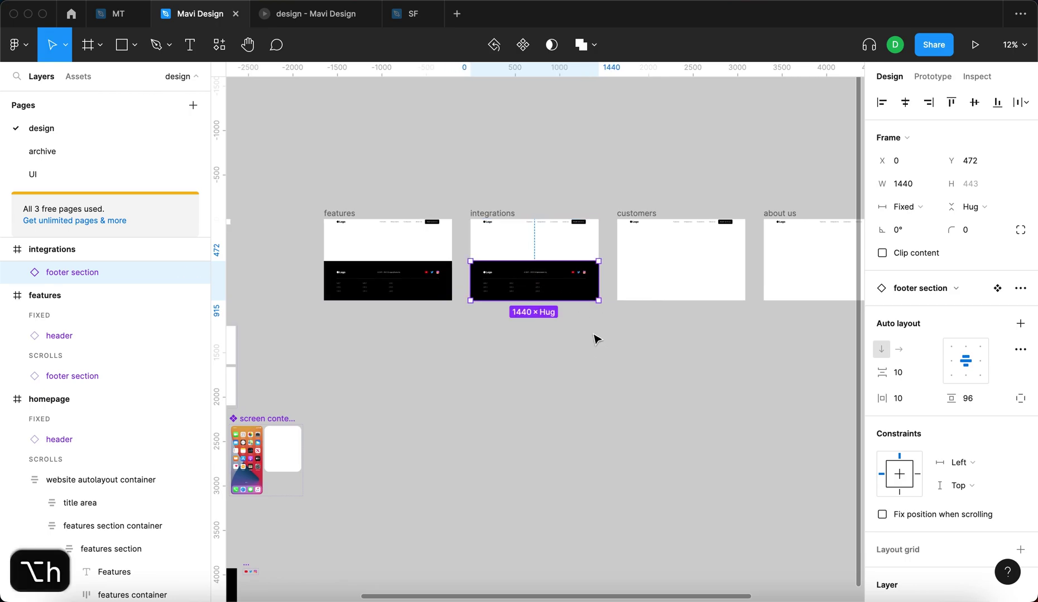
{"action": "left_click", "coordinate": [593, 338]}
{"action": "double_click", "coordinate": [555, 288]}
{"action": "left_click", "coordinate": [581, 357]}
{"action": "left_click_drag", "start_coordinate": [556, 285], "coordinate": [688, 283]}
Copy the footer section to the bottom of the about us and contact us frames, centring each horizontally.
{"action": "scroll", "coordinate": [688, 283], "scroll_direction": "right", "scroll_amount": 5}
{"action": "left_click_drag", "start_coordinate": [441, 318], "coordinate": [592, 325]}
{"action": "key", "text": "alt+g"}
{"action": "key", "text": "alt+h"}
{"action": "left_click", "coordinate": [583, 387]}
{"action": "double_click", "coordinate": [587, 331]}
{"action": "key", "text": "Escape"}
{"action": "left_click_drag", "start_coordinate": [614, 332], "coordinate": [765, 332]}
{"action": "key", "text": "alt+h"}
{"action": "left_click", "coordinate": [649, 468]}
Inspect the header instances on the homepage and features frames and the footer instance on the features frame.
{"action": "scroll", "coordinate": [528, 375], "scroll_direction": "down", "scroll_amount": 5}
{"action": "scroll", "coordinate": [304, 352], "scroll_direction": "up", "scroll_amount": 10}
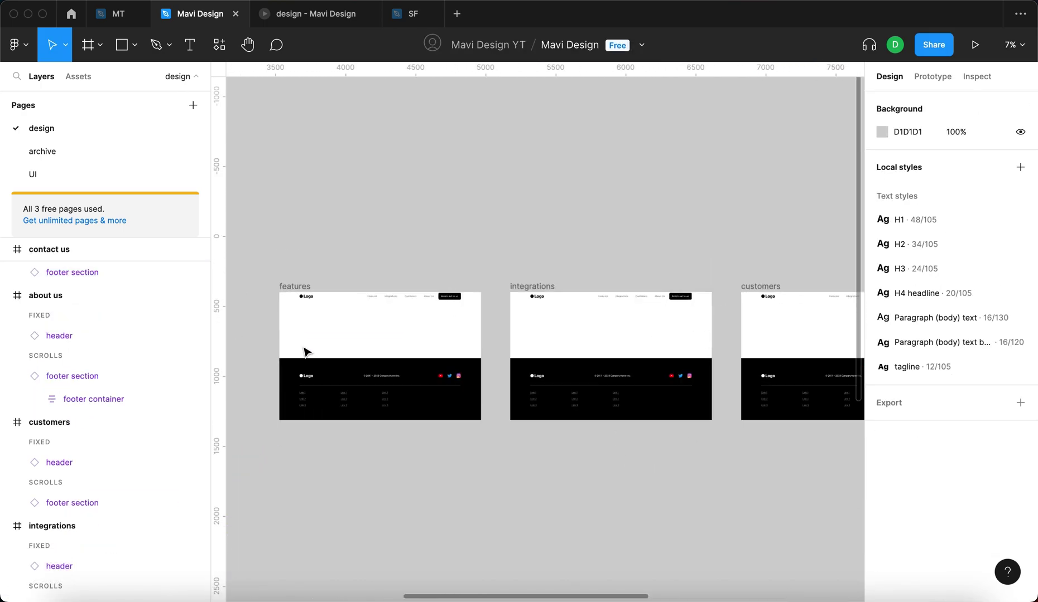
{"action": "scroll", "coordinate": [500, 228], "scroll_direction": "down", "scroll_amount": 10}
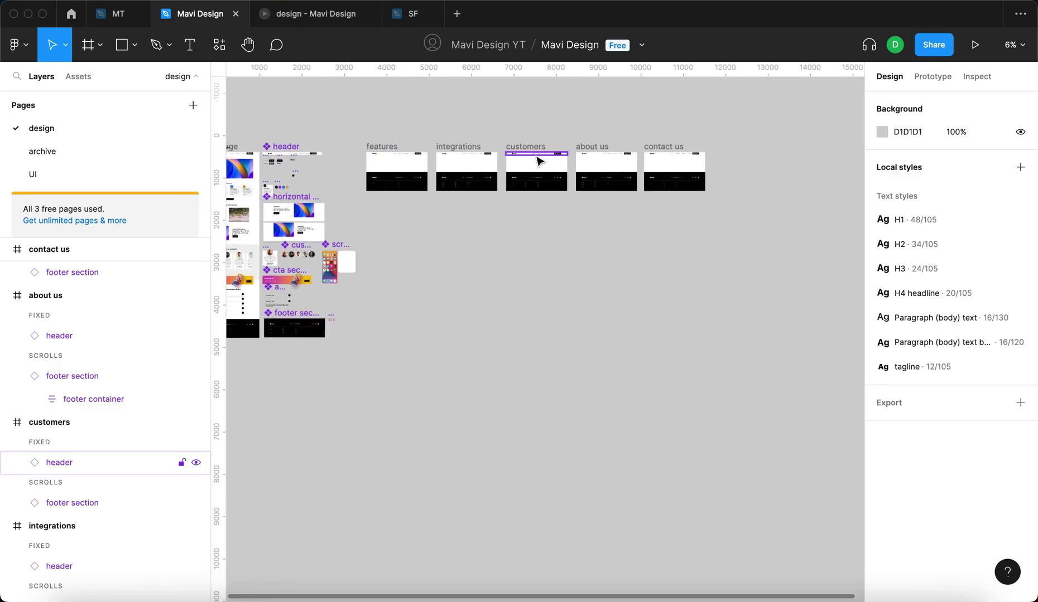
{"action": "scroll", "coordinate": [369, 146], "scroll_direction": "up", "scroll_amount": 8}
{"action": "scroll", "coordinate": [517, 236], "scroll_direction": "down", "scroll_amount": 2}
{"action": "scroll", "coordinate": [519, 241], "scroll_direction": "down", "scroll_amount": 5}
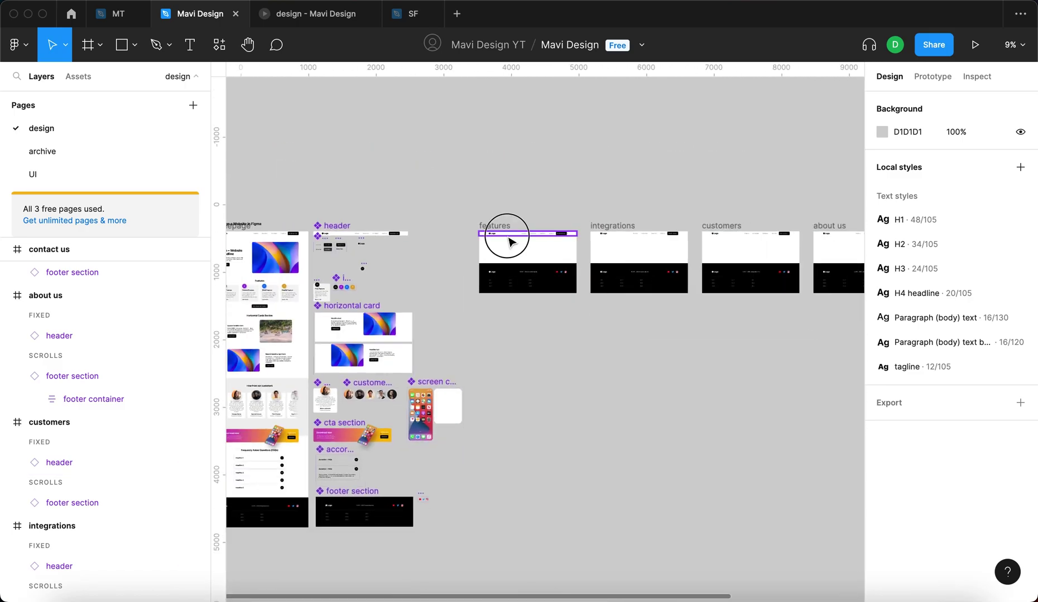
{"action": "left_click", "coordinate": [516, 234]}
{"action": "left_click", "coordinate": [248, 234]}
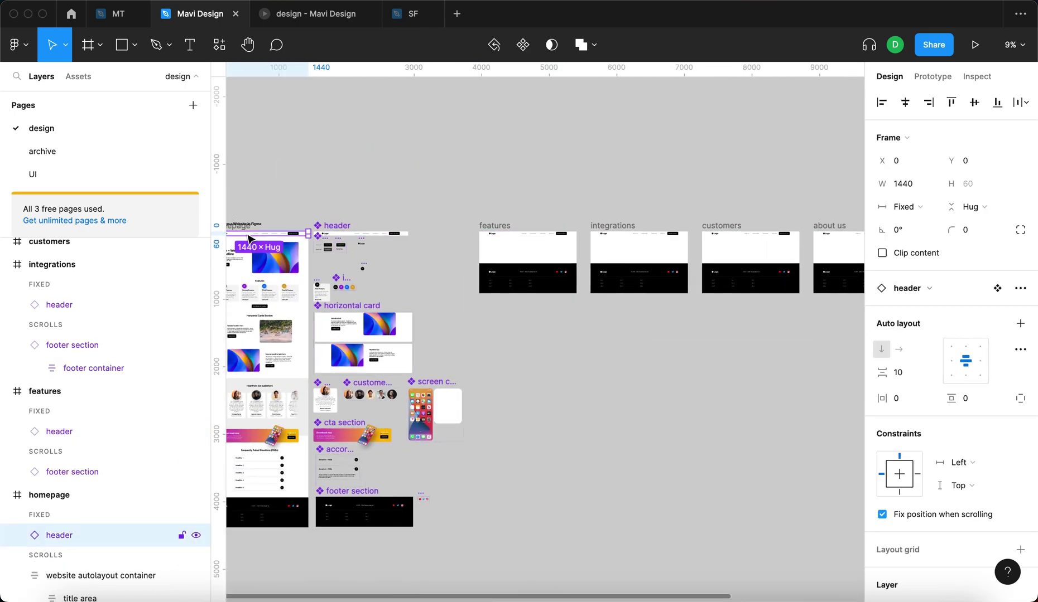
{"action": "left_click", "coordinate": [517, 235]}
{"action": "left_click", "coordinate": [561, 282]}
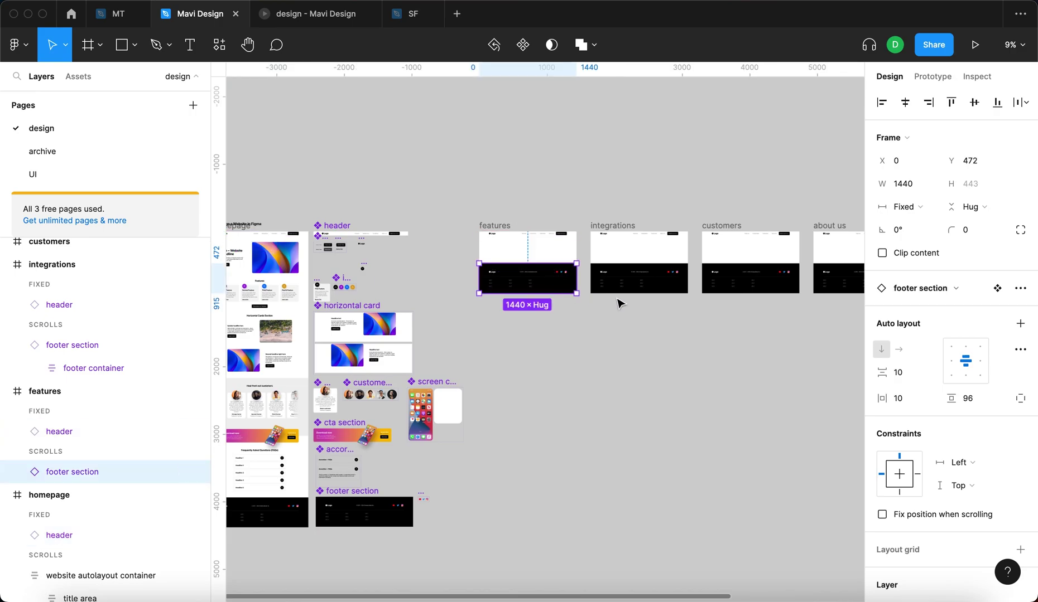
{"action": "left_click", "coordinate": [649, 434]}
{"action": "scroll", "coordinate": [631, 433], "scroll_direction": "right", "scroll_amount": 2}
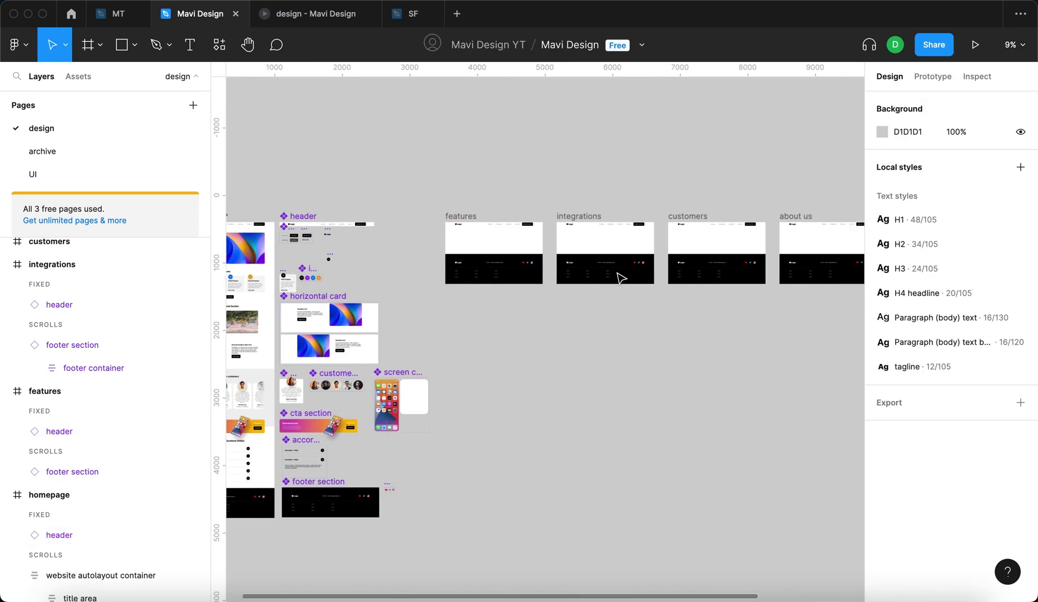
Examine the footer links in the features frame, the footer section main component and the footers across the page frames.
{"action": "scroll", "coordinate": [432, 276], "scroll_direction": "up", "scroll_amount": 6}
{"action": "scroll", "coordinate": [674, 245], "scroll_direction": "up", "scroll_amount": 3}
{"action": "scroll", "coordinate": [672, 248], "scroll_direction": "down", "scroll_amount": 6}
{"action": "scroll", "coordinate": [671, 244], "scroll_direction": "up", "scroll_amount": 10}
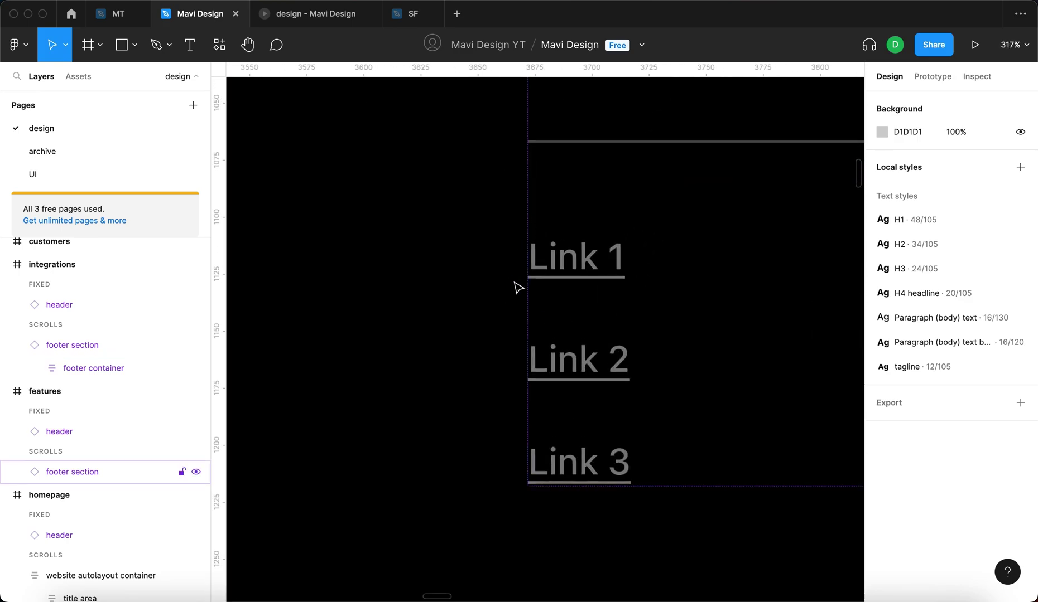
{"action": "scroll", "coordinate": [546, 249], "scroll_direction": "down", "scroll_amount": 10}
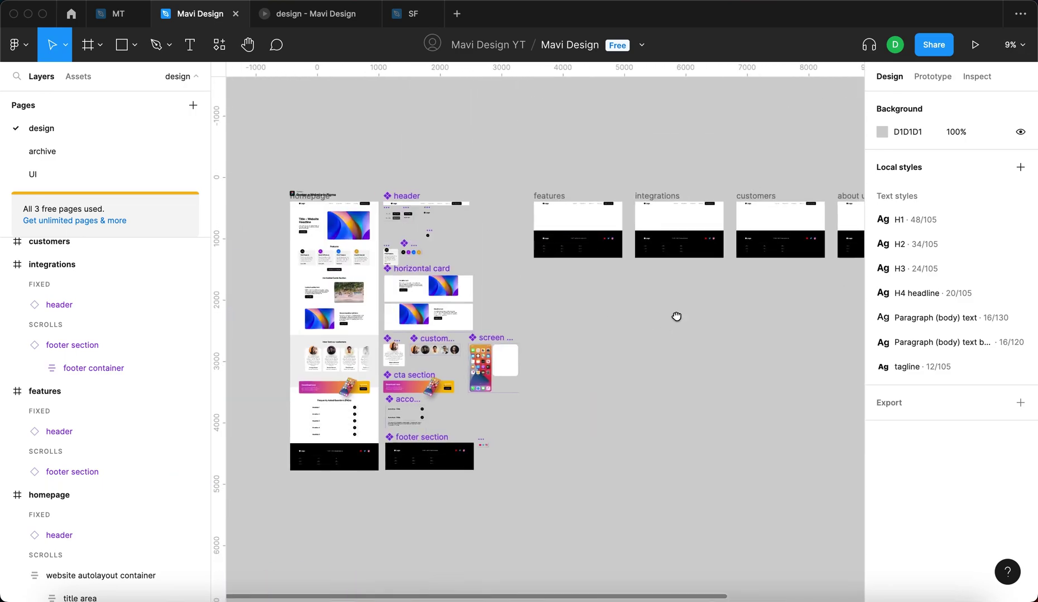
{"action": "scroll", "coordinate": [355, 421], "scroll_direction": "up", "scroll_amount": 5}
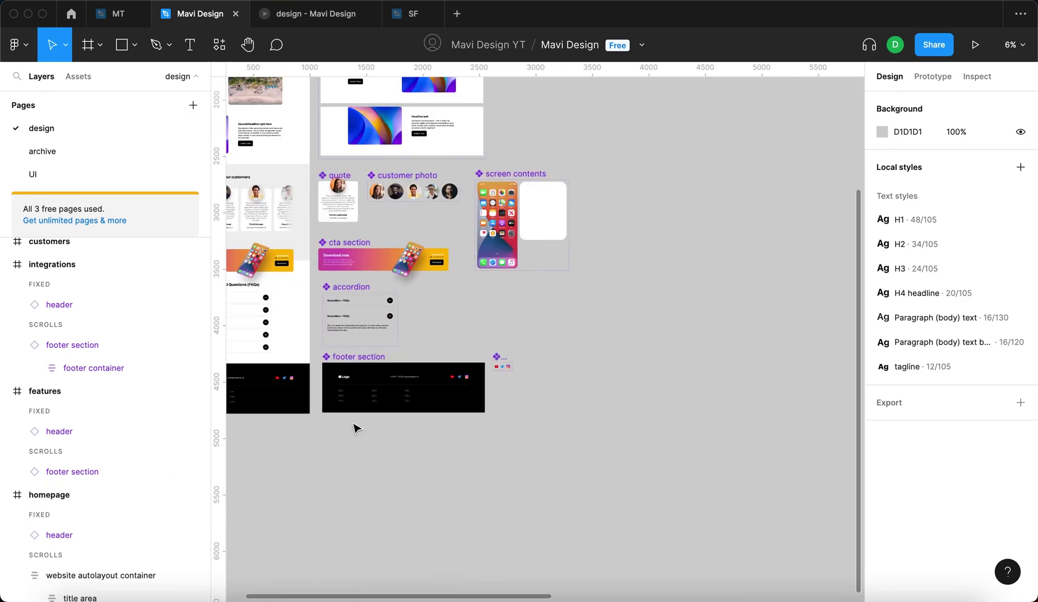
{"action": "left_click", "coordinate": [366, 398]}
{"action": "scroll", "coordinate": [335, 406], "scroll_direction": "up", "scroll_amount": 3}
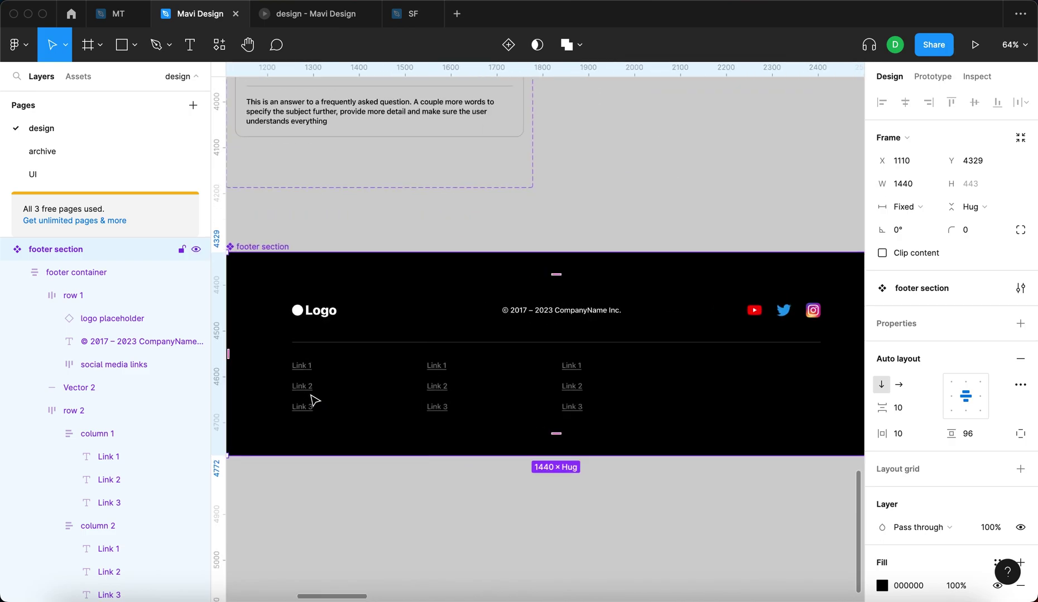
{"action": "scroll", "coordinate": [315, 399], "scroll_direction": "down", "scroll_amount": 6}
{"action": "left_click", "coordinate": [347, 377]}
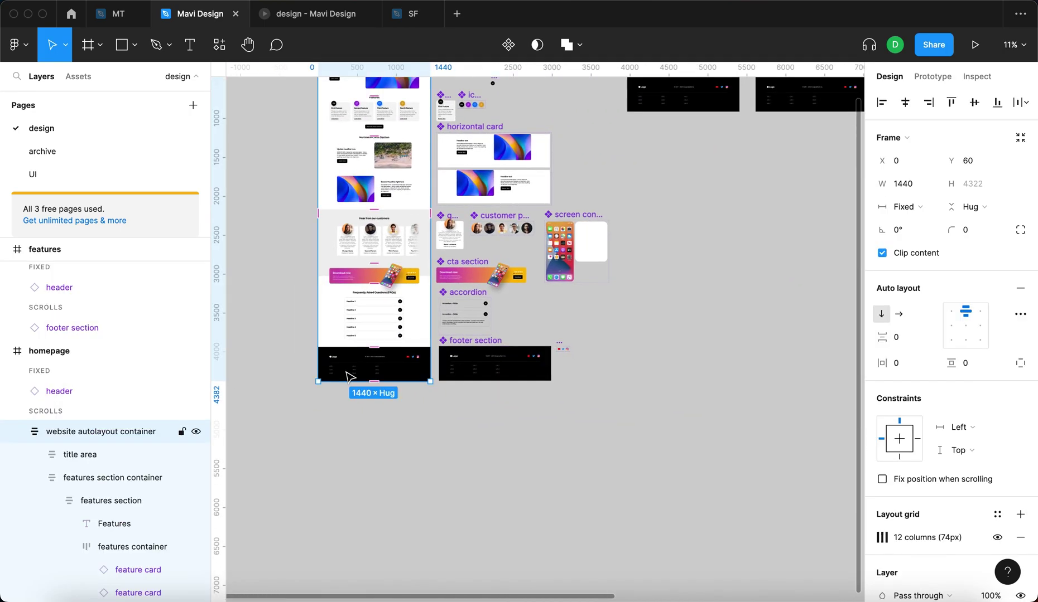
{"action": "scroll", "coordinate": [440, 292], "scroll_direction": "right", "scroll_amount": 5}
{"action": "scroll", "coordinate": [441, 293], "scroll_direction": "up", "scroll_amount": 4}
{"action": "scroll", "coordinate": [593, 239], "scroll_direction": "right", "scroll_amount": 4}
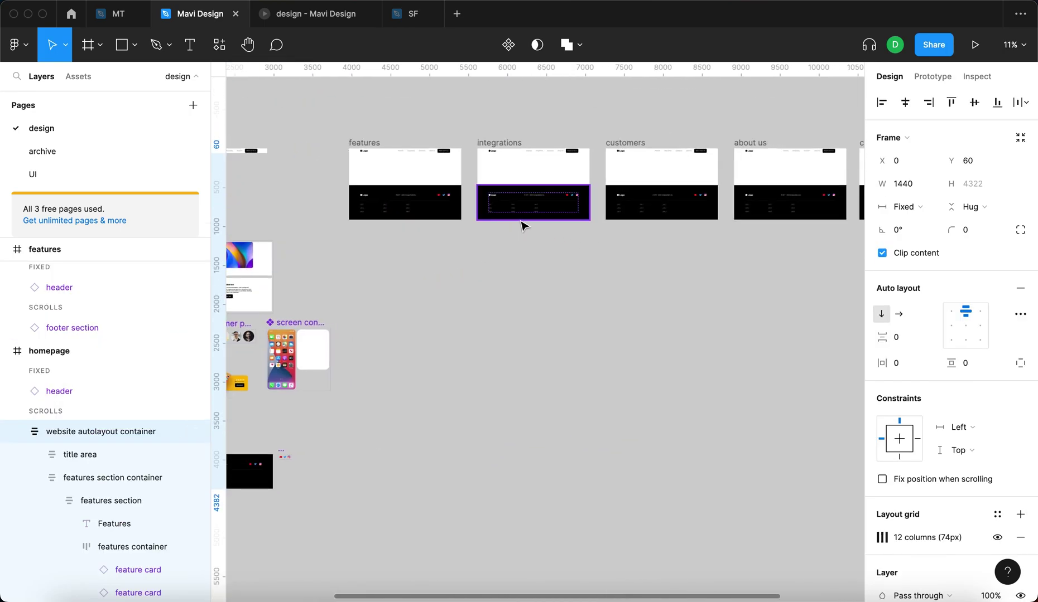
{"action": "left_click", "coordinate": [723, 333]}
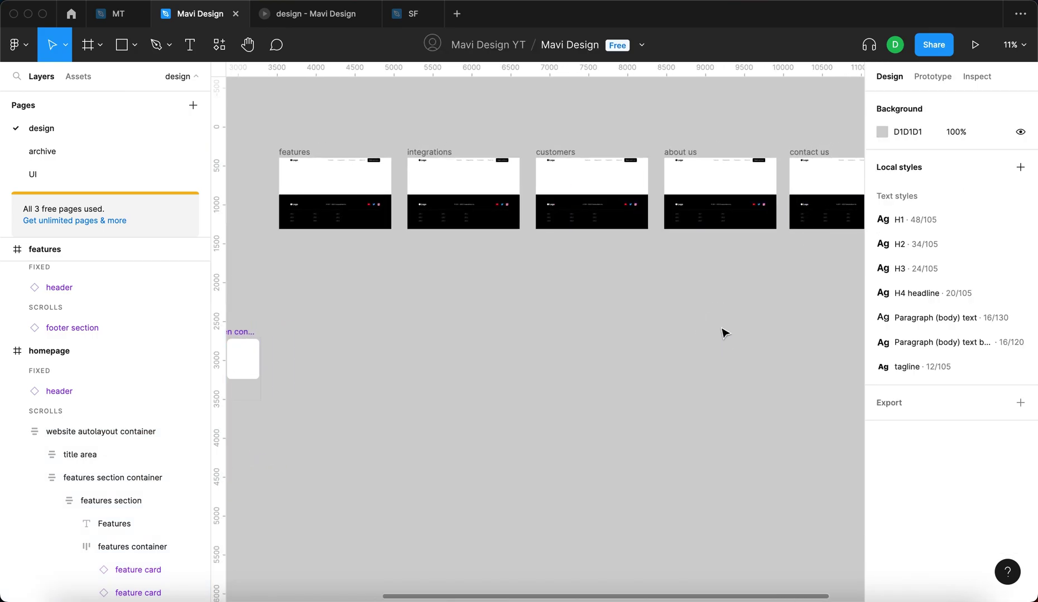
Change the text of the first link in the footer section main component's first column to "First link".
{"action": "scroll", "coordinate": [558, 388], "scroll_direction": "left", "scroll_amount": 10}
{"action": "scroll", "coordinate": [558, 388], "scroll_direction": "down", "scroll_amount": 3}
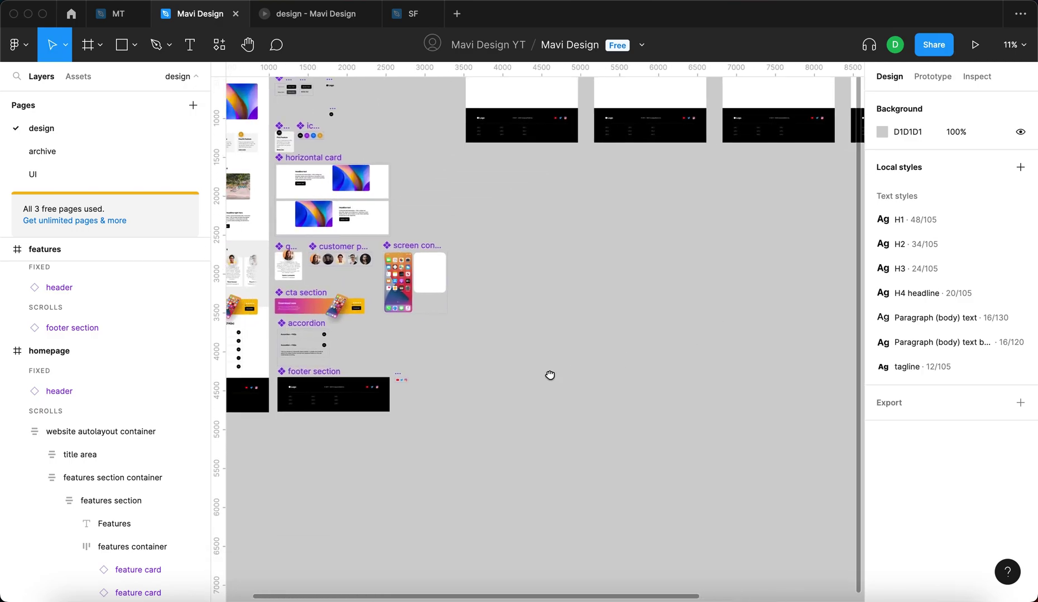
{"action": "scroll", "coordinate": [440, 396], "scroll_direction": "up", "scroll_amount": 10}
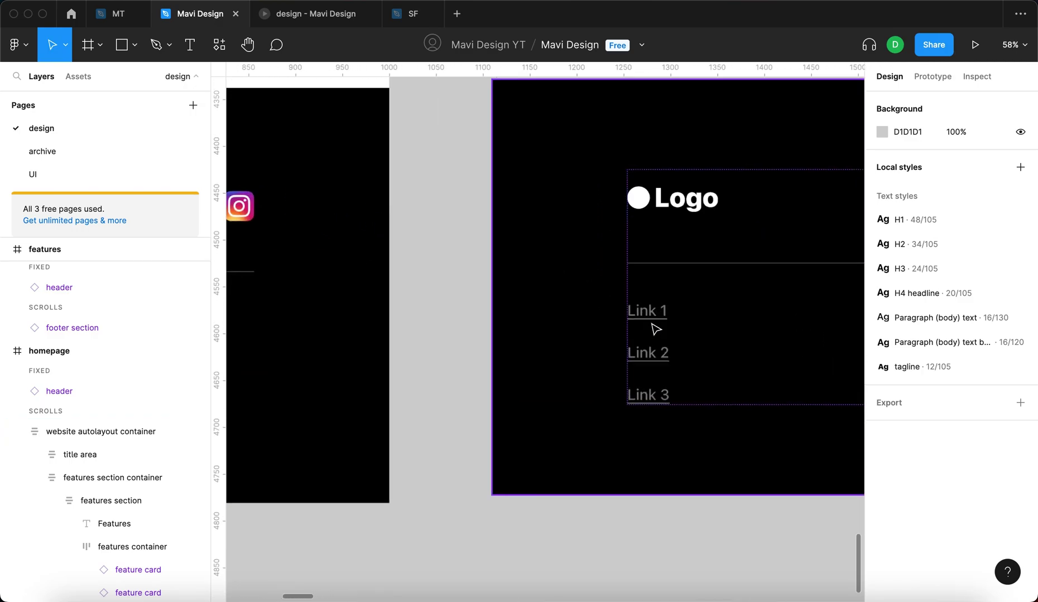
{"action": "scroll", "coordinate": [656, 329], "scroll_direction": "down", "scroll_amount": 3}
{"action": "scroll", "coordinate": [658, 329], "scroll_direction": "down", "scroll_amount": 4}
{"action": "key", "text": "t"}
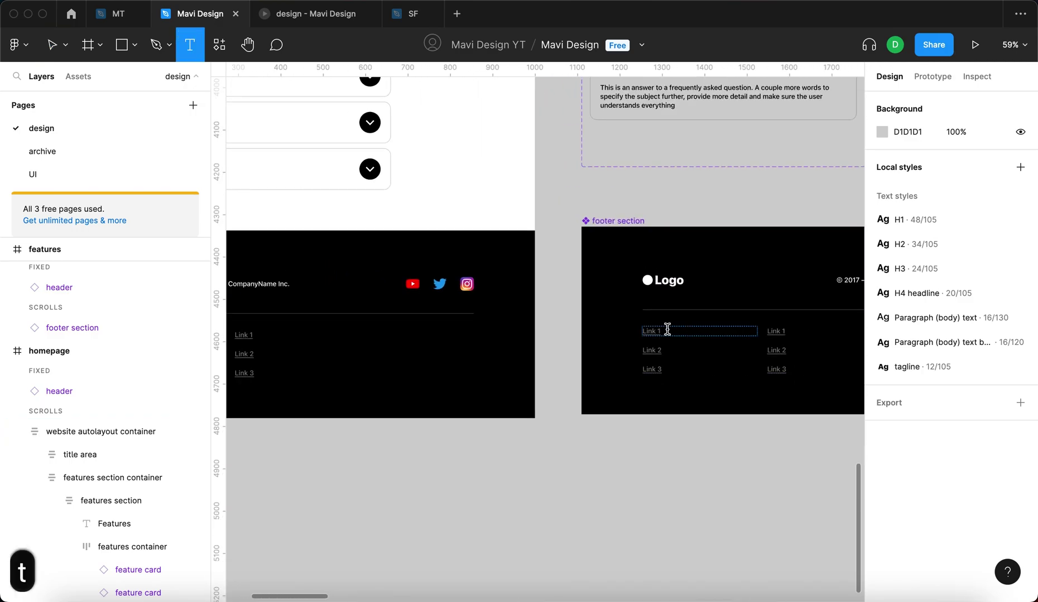
{"action": "left_click", "coordinate": [661, 331]}
{"action": "scroll", "coordinate": [662, 331], "scroll_direction": "up", "scroll_amount": 5}
{"action": "type", "text": "First lilnk"}
{"action": "key", "text": "BackSpace"}
{"action": "key", "text": "BackSpace"}
{"action": "key", "text": "BackSpace"}
{"action": "type", "text": "nk"}
{"action": "key", "text": "Escape"}
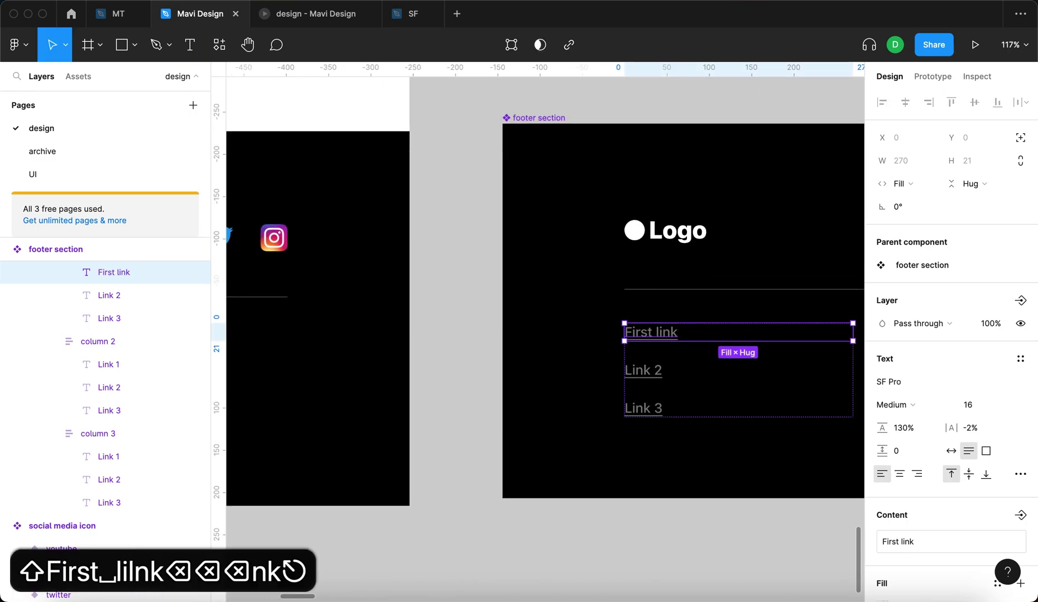
{"action": "left_click", "coordinate": [464, 346]}
Check the first footer link's text on the homepage and the separate page frames.
{"action": "scroll", "coordinate": [464, 345], "scroll_direction": "down", "scroll_amount": 5}
{"action": "scroll", "coordinate": [382, 339], "scroll_direction": "up", "scroll_amount": 6}
{"action": "scroll", "coordinate": [381, 343], "scroll_direction": "down", "scroll_amount": 10}
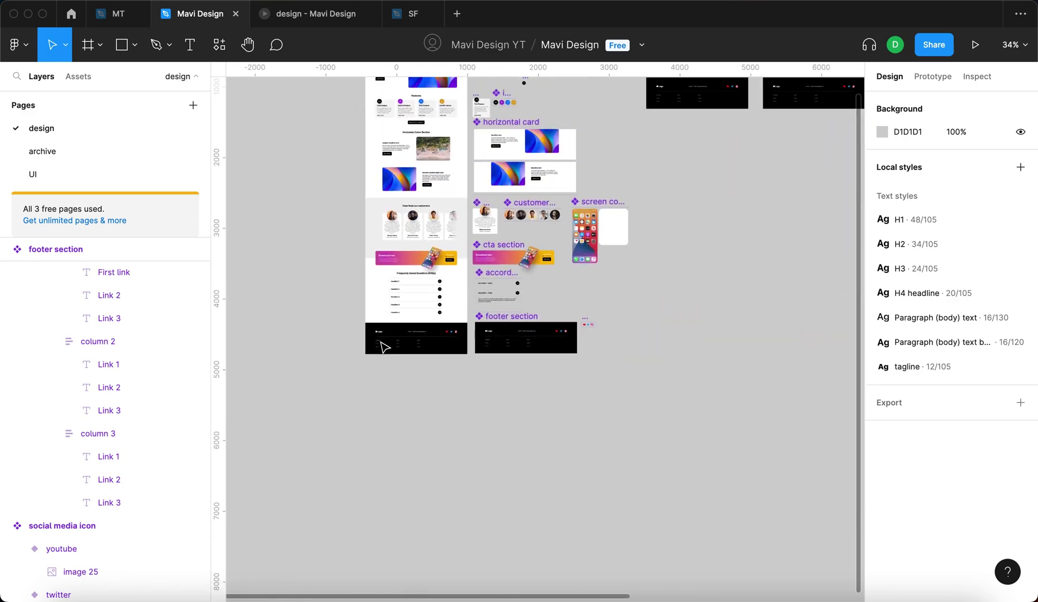
{"action": "scroll", "coordinate": [321, 181], "scroll_direction": "up", "scroll_amount": 6}
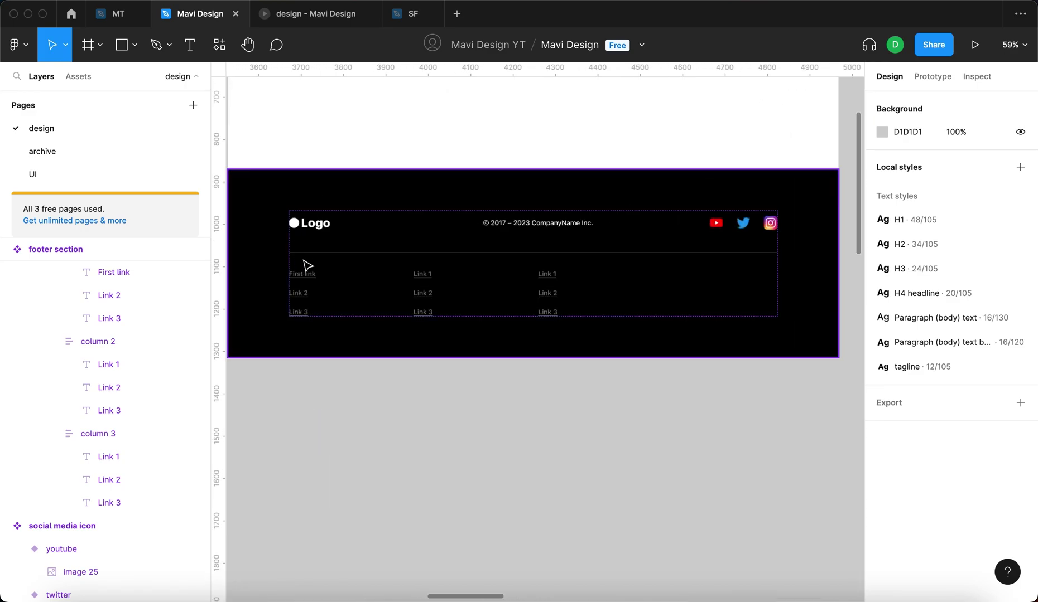
{"action": "scroll", "coordinate": [295, 281], "scroll_direction": "right", "scroll_amount": 15}
{"action": "scroll", "coordinate": [550, 280], "scroll_direction": "left", "scroll_amount": 3}
{"action": "scroll", "coordinate": [719, 281], "scroll_direction": "right", "scroll_amount": 8}
{"action": "scroll", "coordinate": [720, 282], "scroll_direction": "left", "scroll_amount": 8}
View the fill colour options of the footer section main component and close them.
{"action": "scroll", "coordinate": [734, 301], "scroll_direction": "down", "scroll_amount": 5}
{"action": "scroll", "coordinate": [734, 301], "scroll_direction": "down", "scroll_amount": 4}
{"action": "scroll", "coordinate": [736, 301], "scroll_direction": "up", "scroll_amount": 3}
{"action": "left_click", "coordinate": [324, 423]}
{"action": "scroll", "coordinate": [954, 454], "scroll_direction": "down", "scroll_amount": 3}
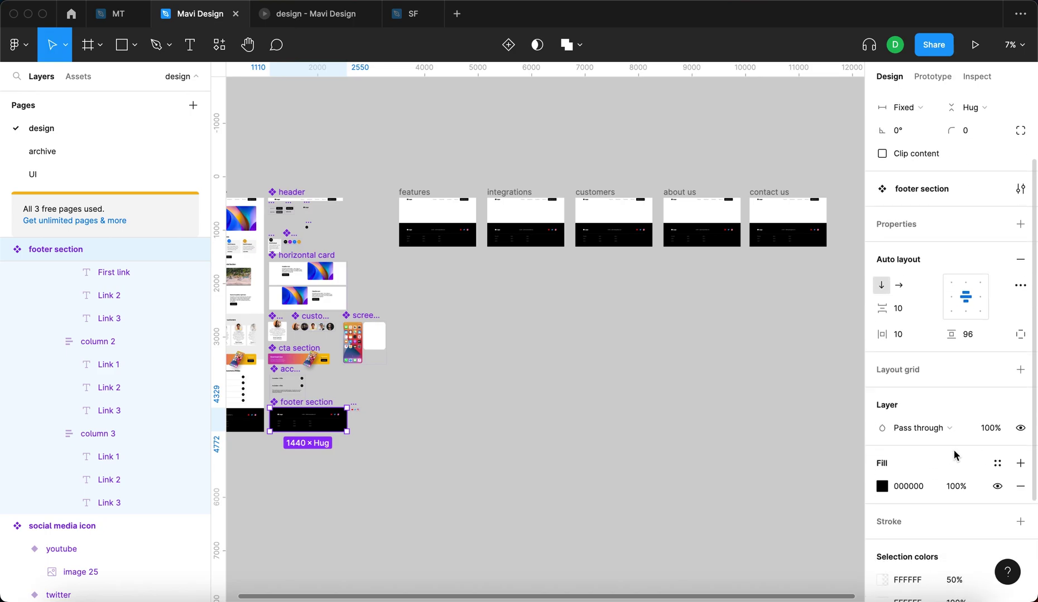
{"action": "left_click", "coordinate": [882, 486]}
{"action": "scroll", "coordinate": [598, 318], "scroll_direction": "down", "scroll_amount": 3}
{"action": "scroll", "coordinate": [598, 317], "scroll_direction": "left", "scroll_amount": 1}
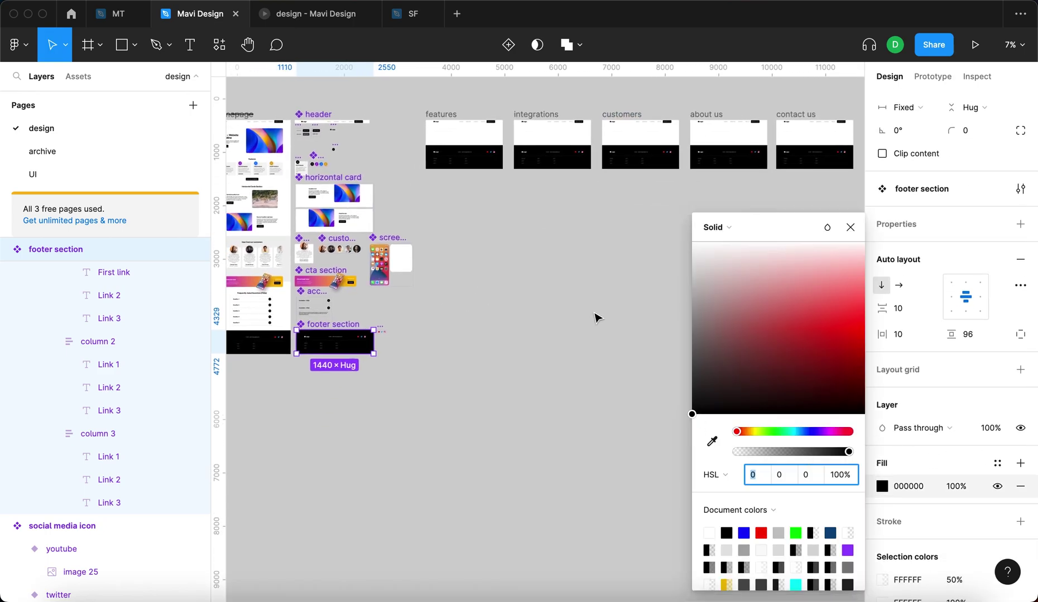
{"action": "left_click_drag", "start_coordinate": [701, 328], "coordinate": [640, 461]}
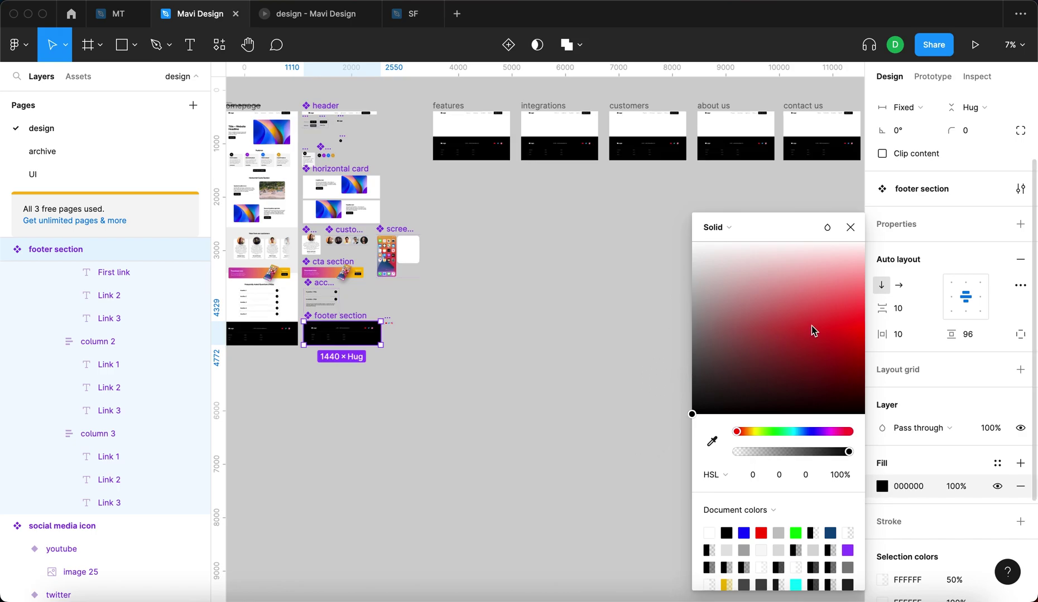
{"action": "left_click", "coordinate": [851, 228]}
{"action": "left_click", "coordinate": [657, 297]}
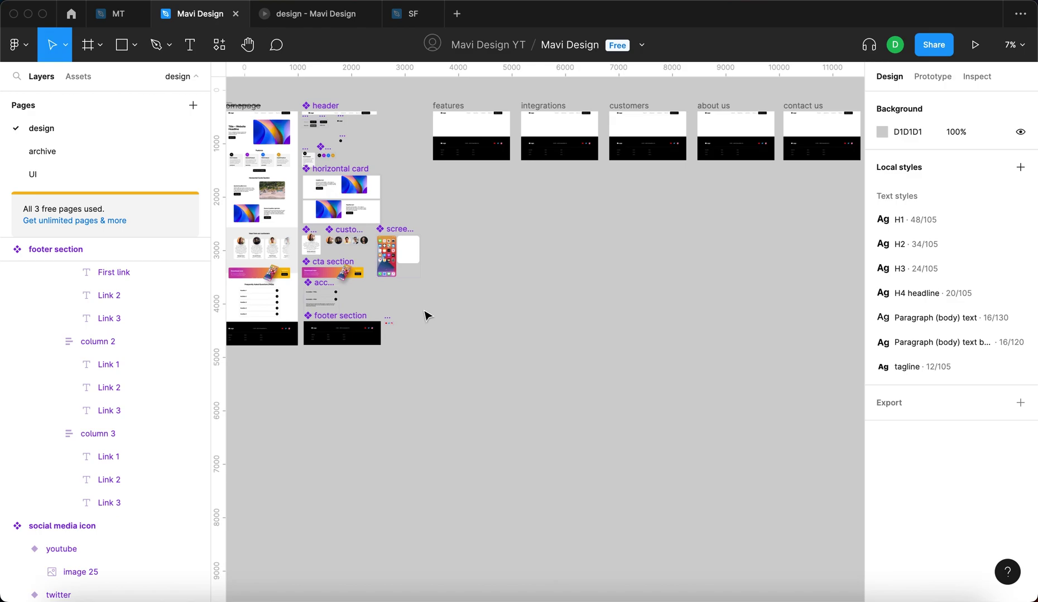
Add the text "Features" in the empty white area of the features frame.
{"action": "scroll", "coordinate": [533, 211], "scroll_direction": "up", "scroll_amount": 5}
{"action": "left_click_drag", "start_coordinate": [535, 213], "coordinate": [554, 473]}
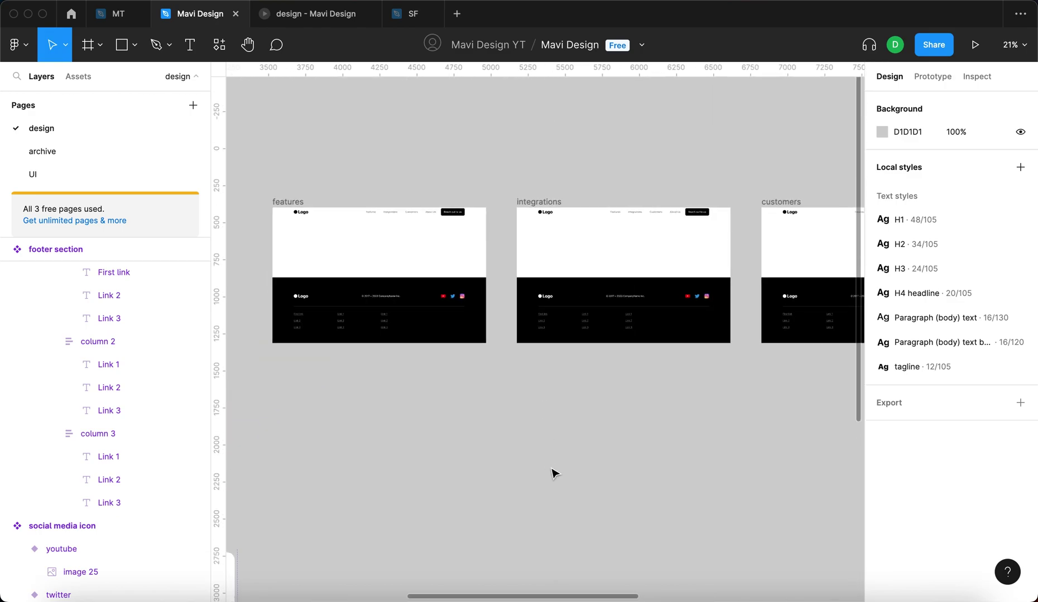
{"action": "scroll", "coordinate": [548, 165], "scroll_direction": "down", "scroll_amount": 3}
{"action": "key", "text": "t"}
{"action": "left_click", "coordinate": [526, 226]}
{"action": "scroll", "coordinate": [554, 213], "scroll_direction": "up", "scroll_amount": 5}
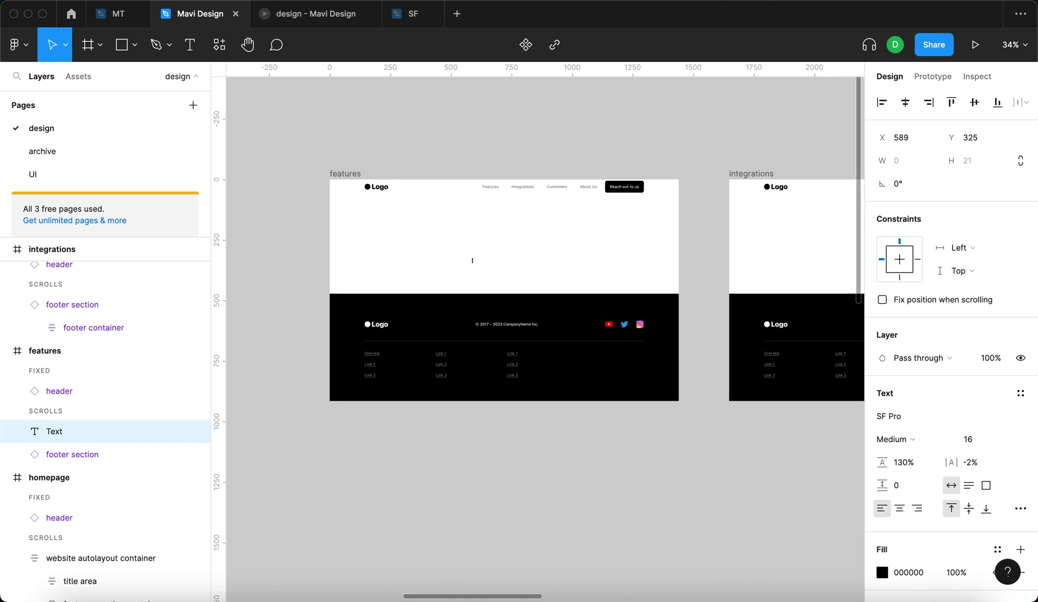
{"action": "type", "text": "Features"}
{"action": "key", "text": "Escape"}
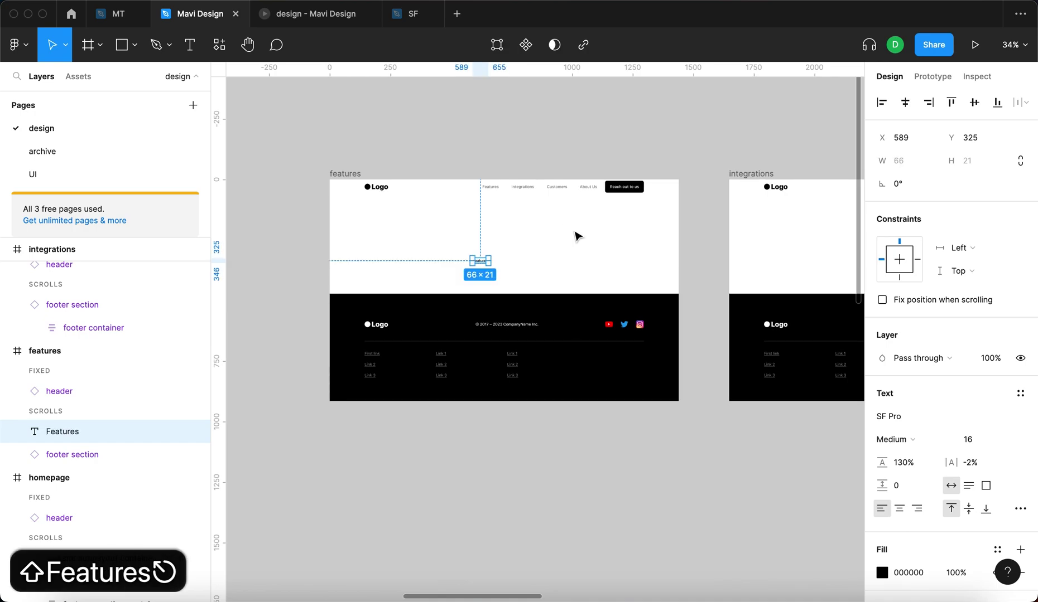
Apply the H1 text style to the Features text and move it near the centre of the frame's white area.
{"action": "left_click", "coordinate": [1020, 393]}
{"action": "left_click", "coordinate": [905, 449]}
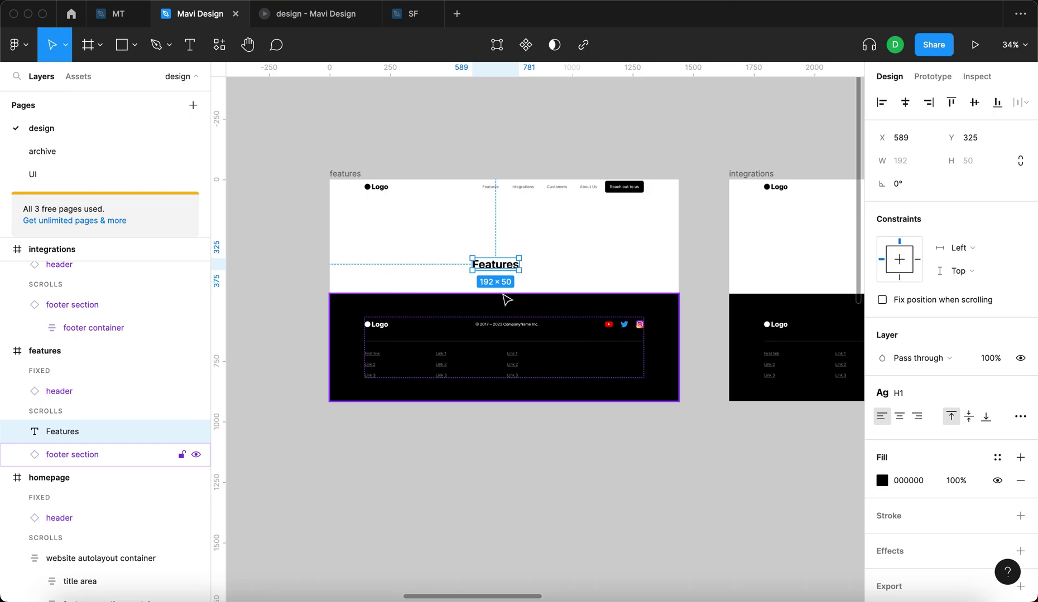
{"action": "left_click_drag", "start_coordinate": [489, 265], "coordinate": [501, 245]}
{"action": "scroll", "coordinate": [501, 244], "scroll_direction": "right", "scroll_amount": 1}
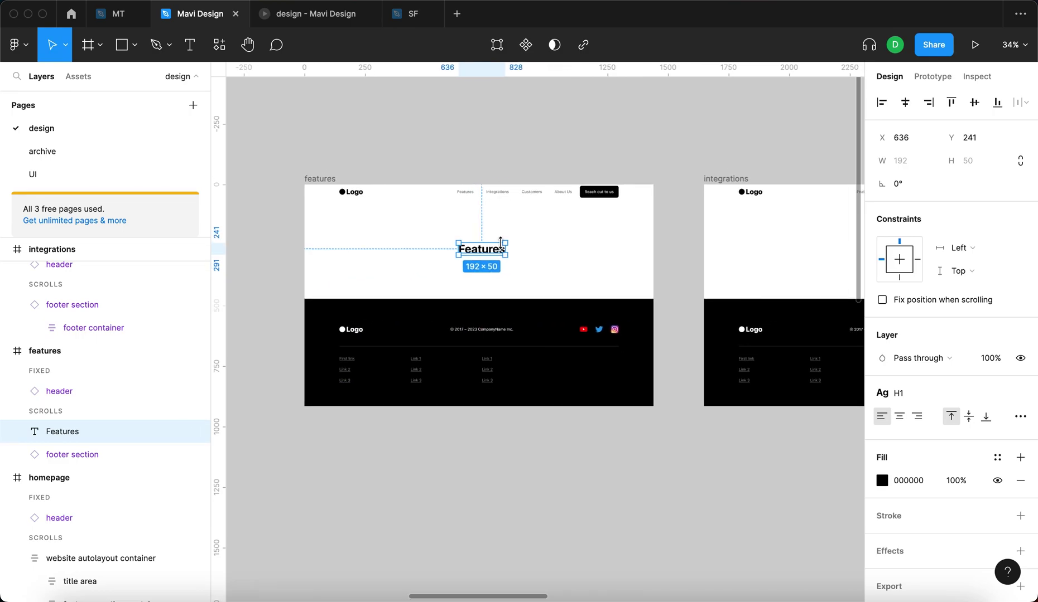
{"action": "key", "text": "alt+h"}
Duplicate the Features heading into the integrations frame and change its text to "integrations".
{"action": "scroll", "coordinate": [501, 245], "scroll_direction": "down", "scroll_amount": 3}
{"action": "scroll", "coordinate": [491, 251], "scroll_direction": "right", "scroll_amount": 2}
{"action": "left_click_drag", "start_coordinate": [462, 254], "coordinate": [712, 259]}
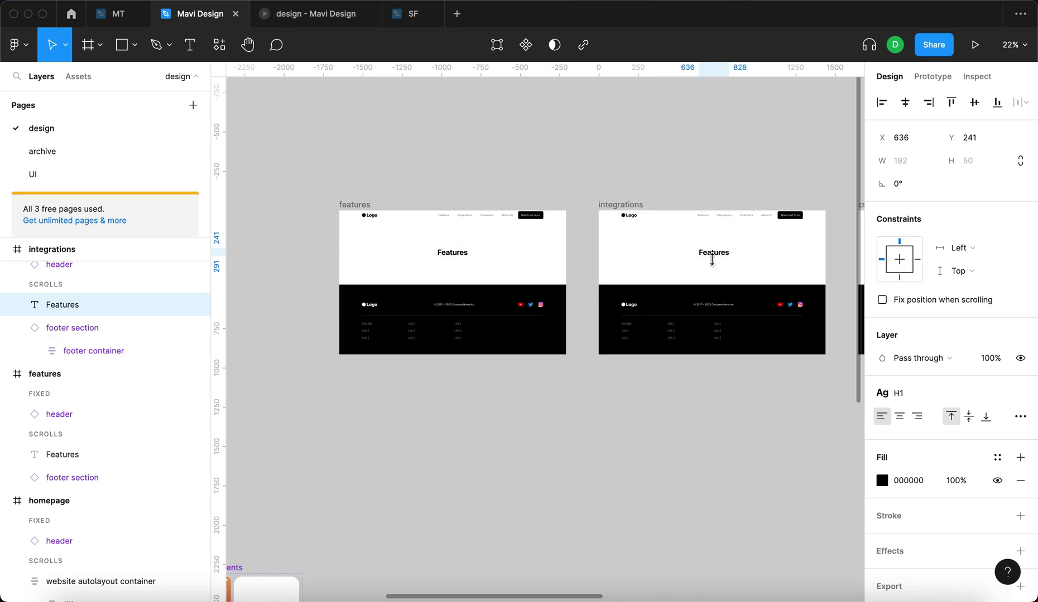
{"action": "key", "text": "Return"}
{"action": "type", "text": "integrations"}
{"action": "key", "text": "Escape"}
{"action": "scroll", "coordinate": [712, 260], "scroll_direction": "right", "scroll_amount": 4}
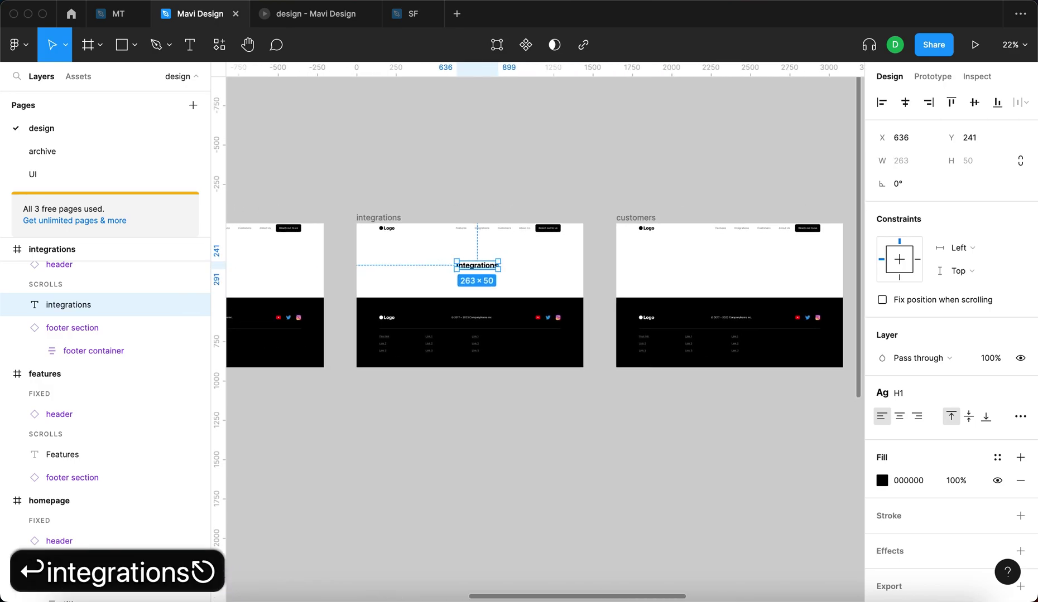
Copy the integrations heading into the customers frame and change its text to "customers".
{"action": "scroll", "coordinate": [642, 225], "scroll_direction": "right", "scroll_amount": 2}
{"action": "key", "text": "cmd+c"}
{"action": "left_click", "coordinate": [614, 274]}
{"action": "key", "text": "cmd+v"}
{"action": "key", "text": "Return"}
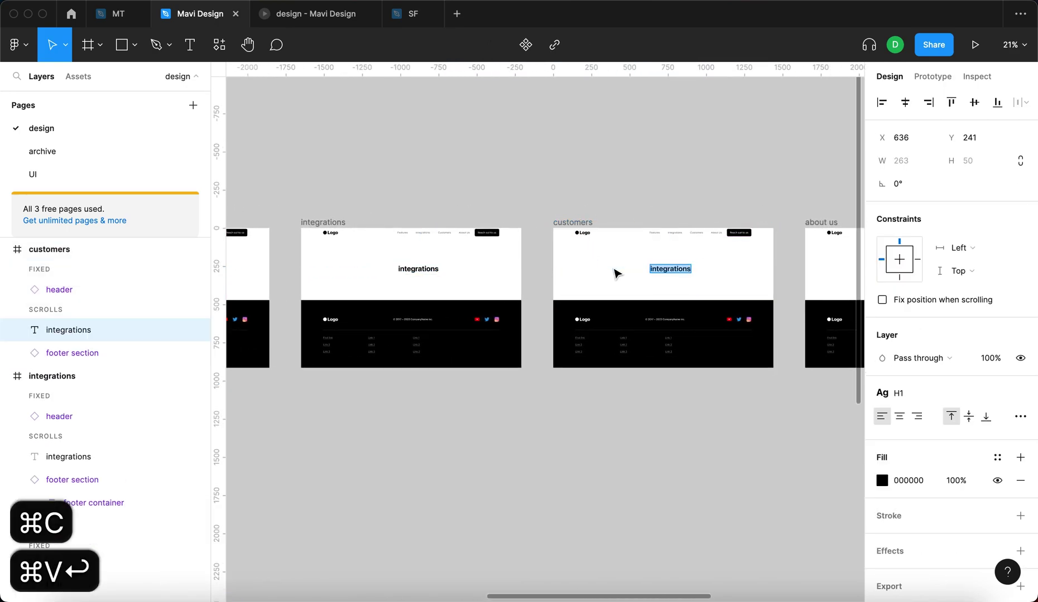
{"action": "type", "text": "customers"}
{"action": "key", "text": "Escape"}
Paste the copied heading into the about us frame and change its text to "about us".
{"action": "scroll", "coordinate": [616, 273], "scroll_direction": "right", "scroll_amount": 5}
{"action": "left_click", "coordinate": [478, 221]}
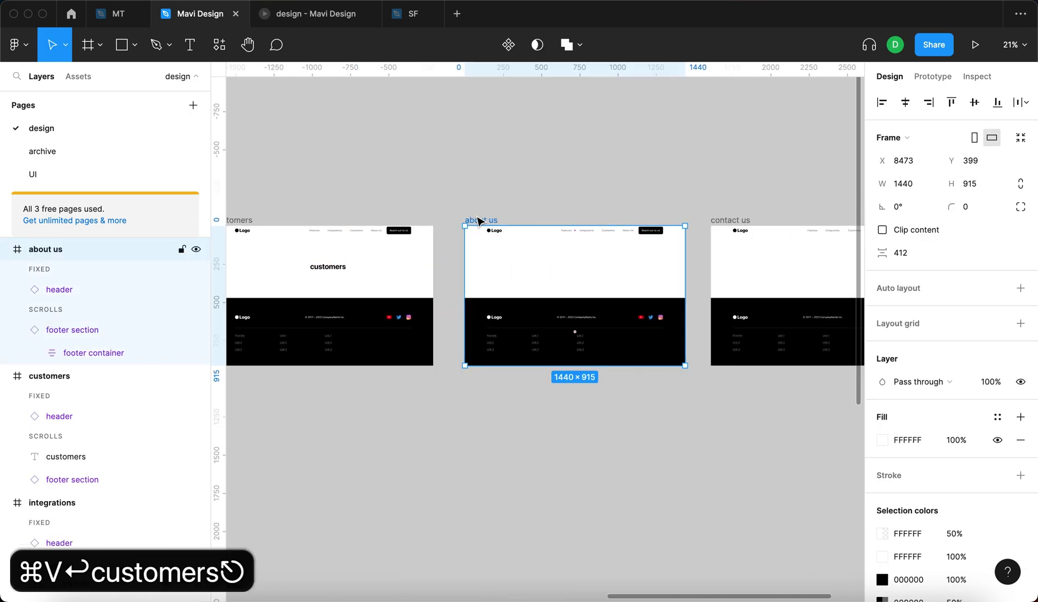
{"action": "key", "text": "cmd+v"}
{"action": "key", "text": "Return"}
{"action": "type", "text": "about us"}
{"action": "scroll", "coordinate": [730, 223], "scroll_direction": "right", "scroll_amount": 3}
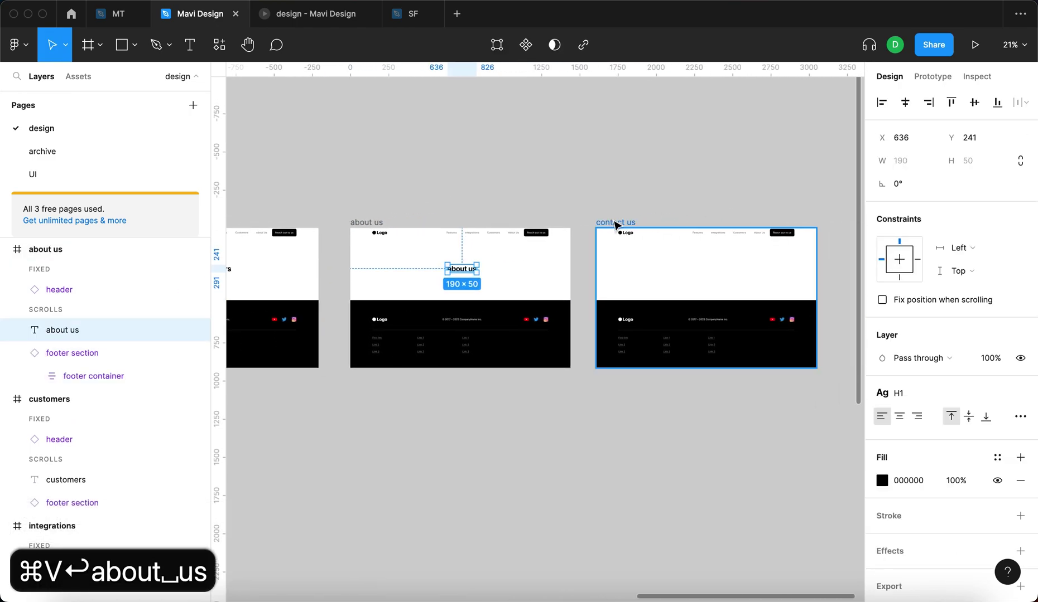
Paste the copied heading into the contact us frame and change its text to "contact us".
{"action": "key", "text": "cmd+v"}
{"action": "key", "text": "Return"}
{"action": "type", "text": "contac"}
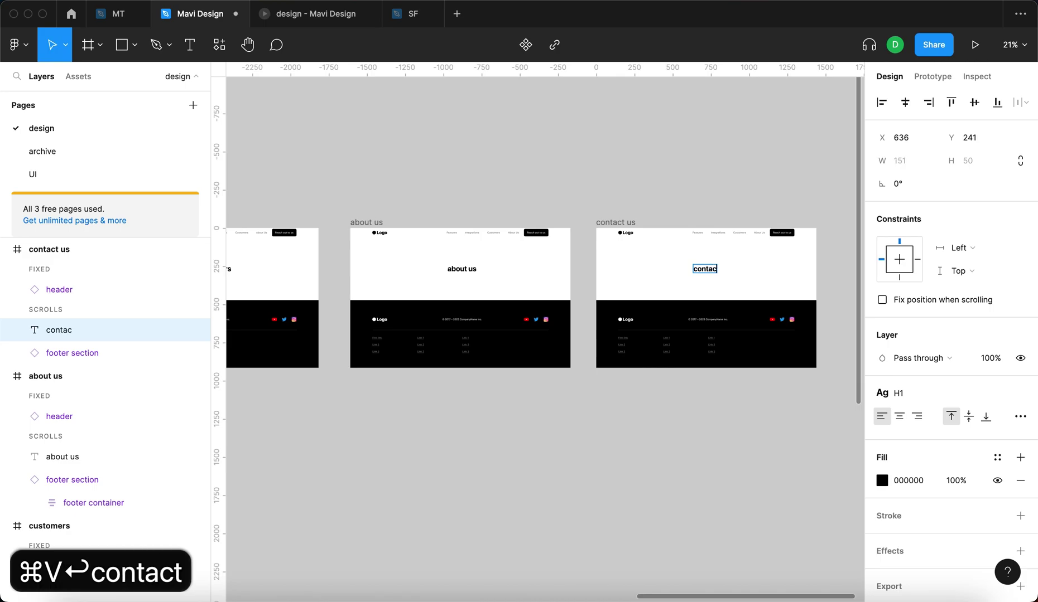
{"action": "type", "text": "t us"}
{"action": "key", "text": "Escape"}
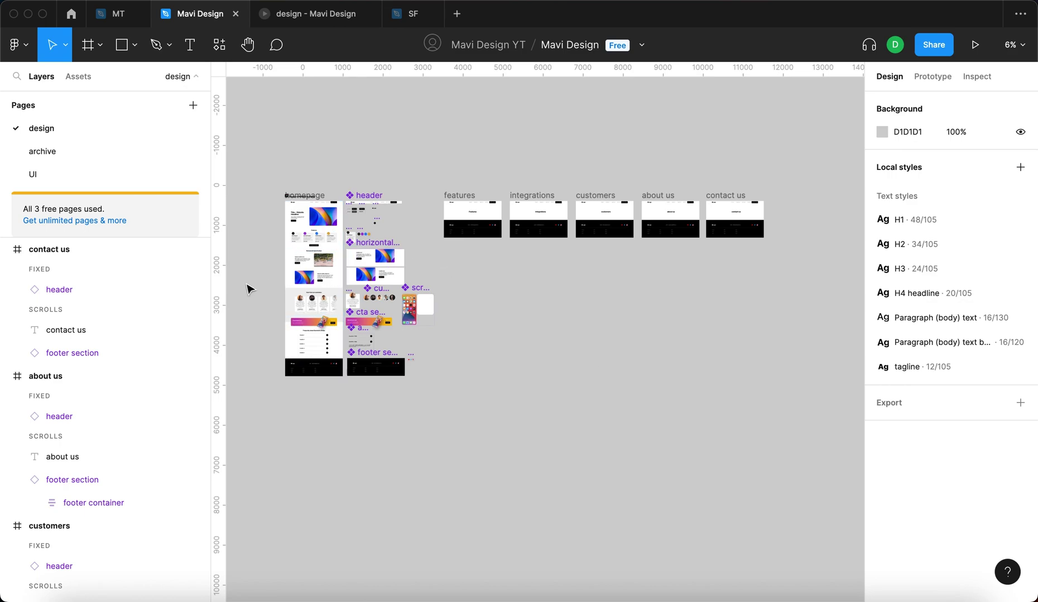
Switch from design to prototype editing and select the header main component.
{"action": "left_click_drag", "start_coordinate": [431, 132], "coordinate": [830, 316]}
{"action": "left_click", "coordinate": [642, 279]}
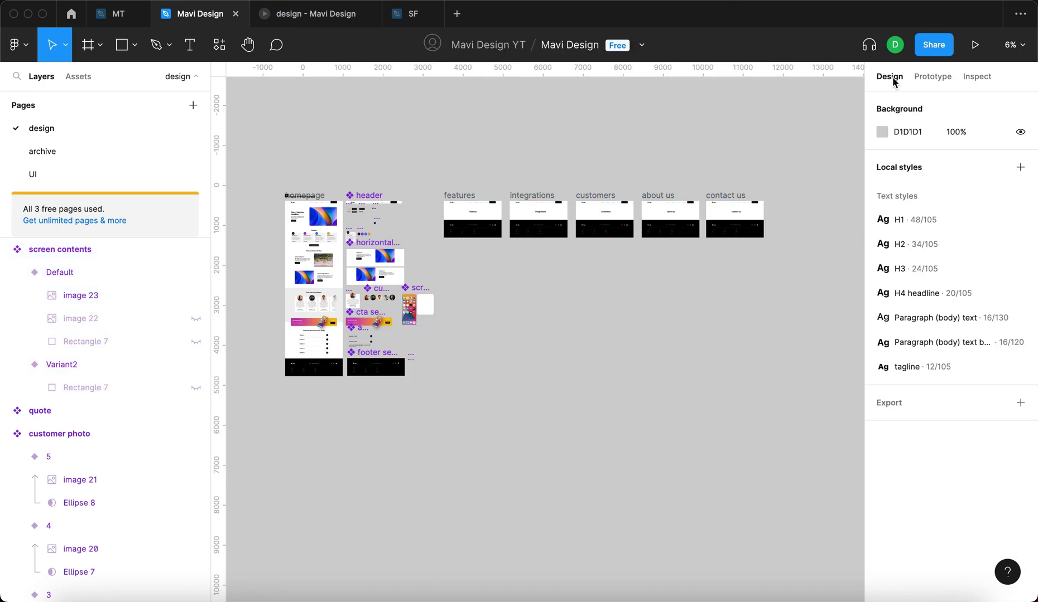
{"action": "left_click", "coordinate": [917, 79]}
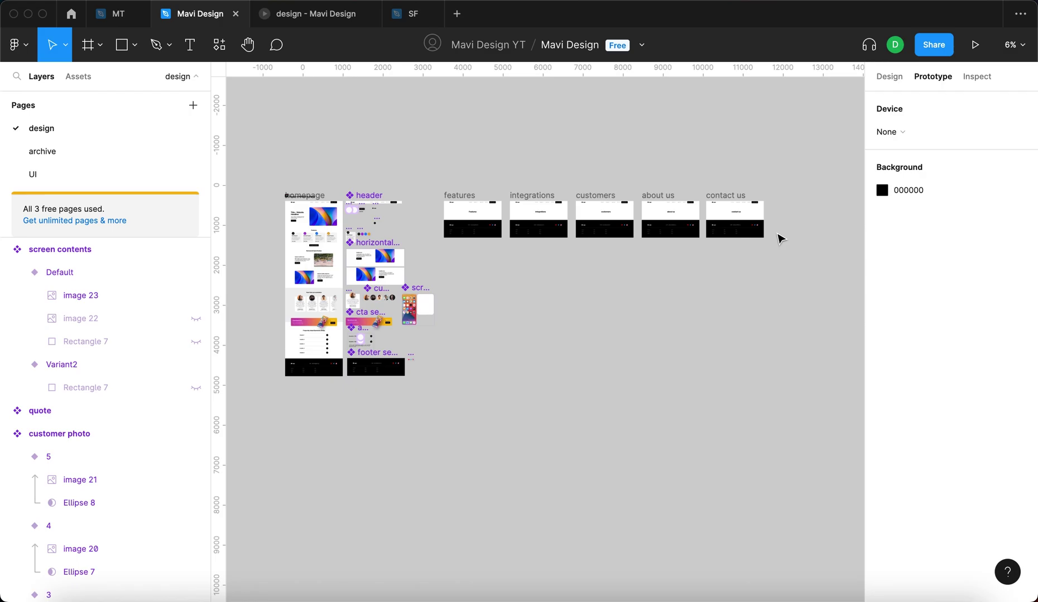
{"action": "scroll", "coordinate": [366, 179], "scroll_direction": "up", "scroll_amount": 5}
{"action": "left_click", "coordinate": [313, 270]}
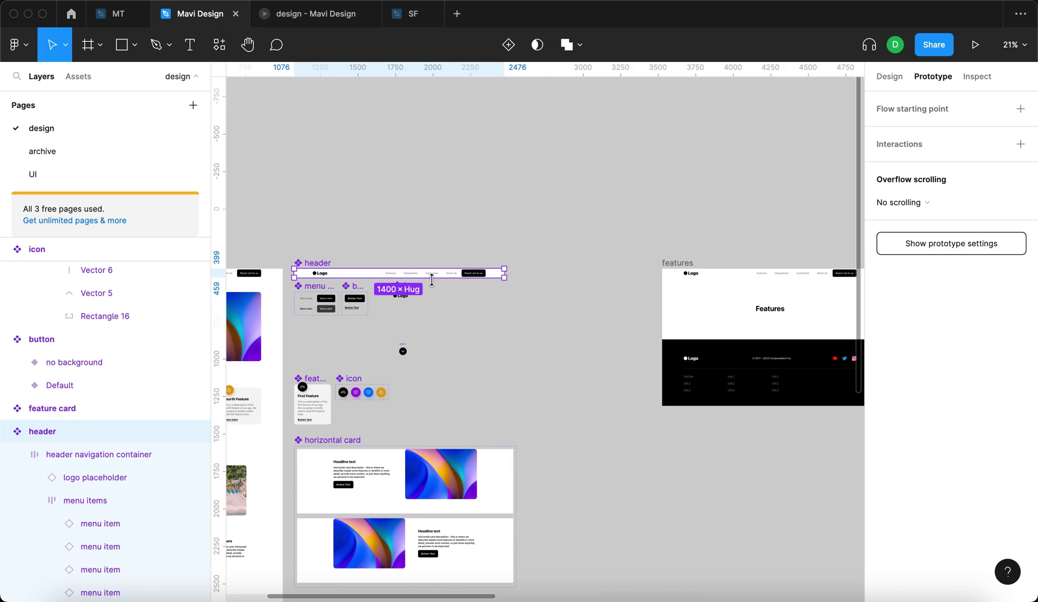
Examine the header main component and its instances on the homepage and the separate page frames.
{"action": "scroll", "coordinate": [429, 274], "scroll_direction": "down", "scroll_amount": 5}
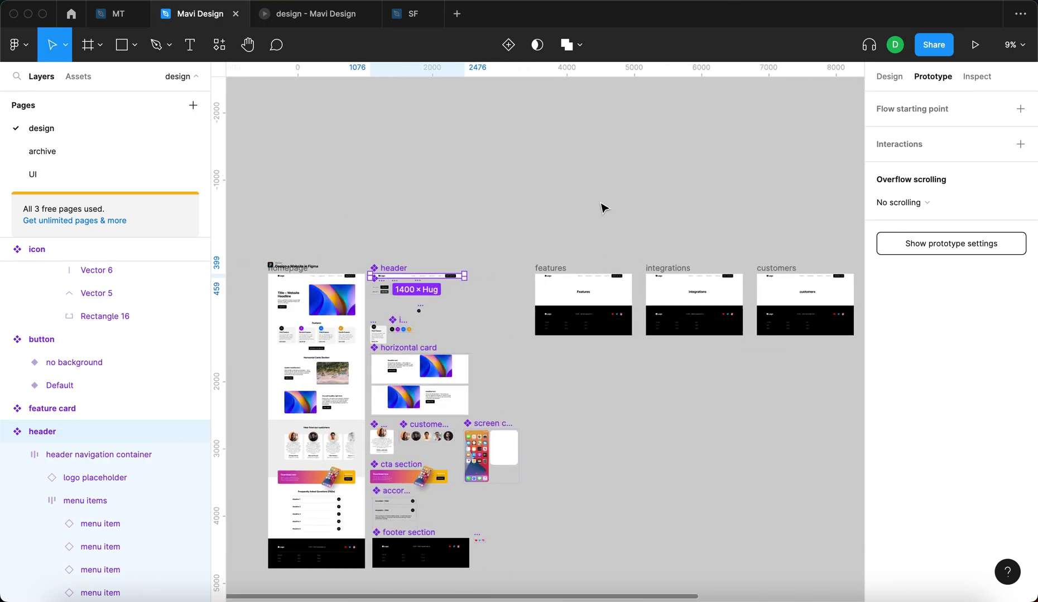
{"action": "left_click", "coordinate": [603, 207]}
{"action": "scroll", "coordinate": [377, 270], "scroll_direction": "up", "scroll_amount": 5}
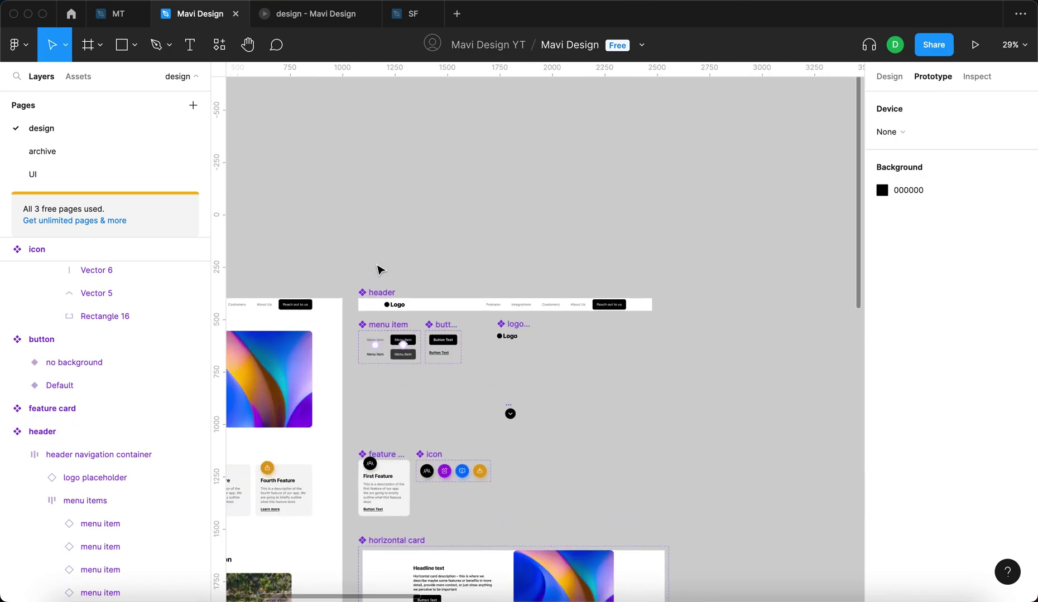
{"action": "left_click", "coordinate": [388, 304]}
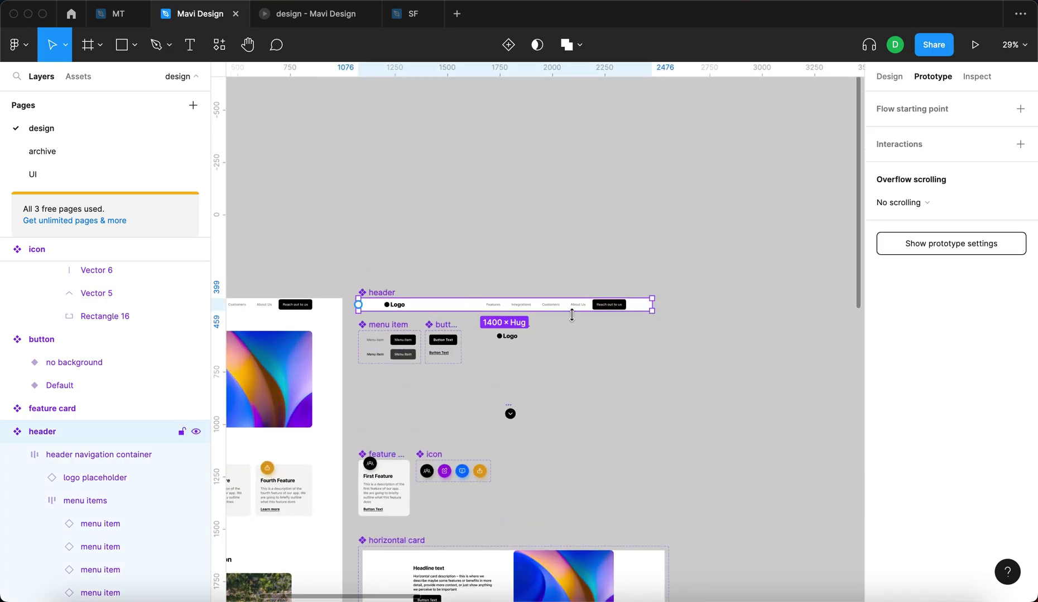
{"action": "scroll", "coordinate": [573, 312], "scroll_direction": "down", "scroll_amount": 3}
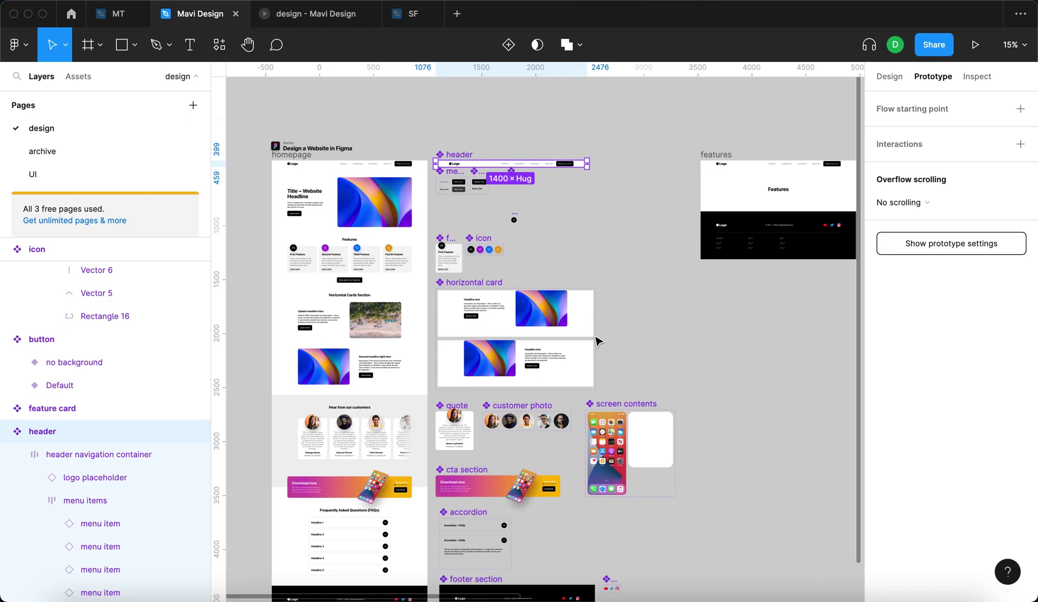
{"action": "left_click", "coordinate": [399, 171]}
{"action": "scroll", "coordinate": [667, 243], "scroll_direction": "right", "scroll_amount": 4}
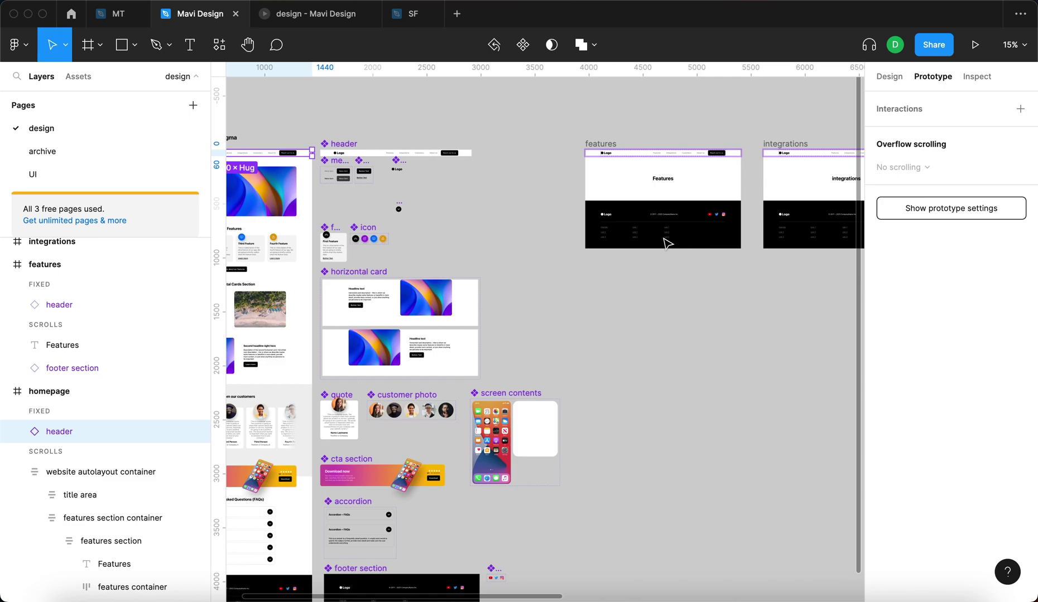
{"action": "left_click", "coordinate": [501, 210]}
{"action": "scroll", "coordinate": [362, 168], "scroll_direction": "up", "scroll_amount": 5}
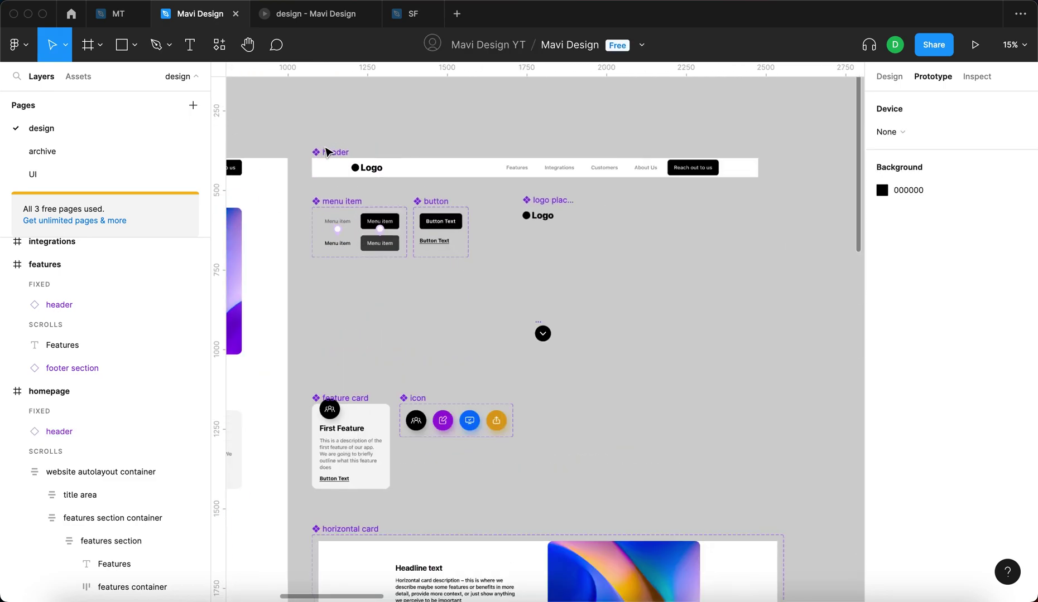
{"action": "scroll", "coordinate": [352, 170], "scroll_direction": "up", "scroll_amount": 2}
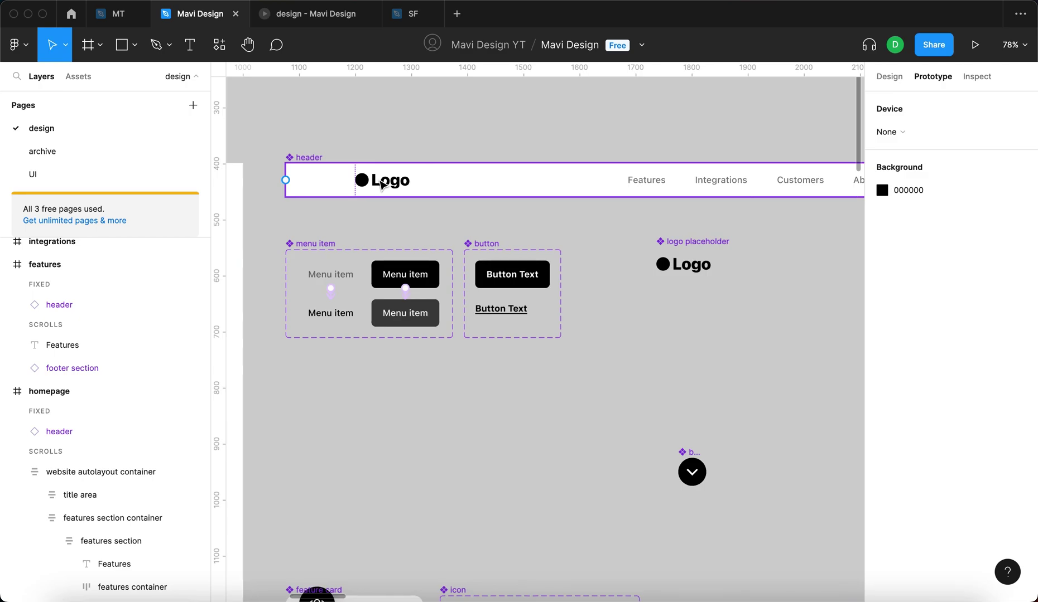
Link the logo placeholder in the header main component to the homepage with an on-click Navigate to interaction.
{"action": "double_click", "coordinate": [382, 184]}
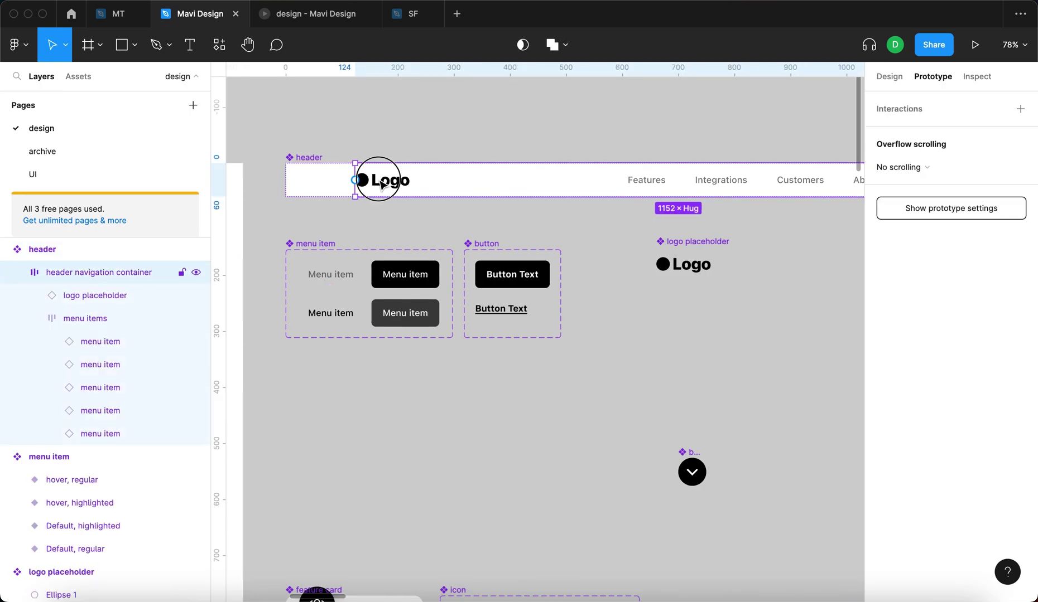
{"action": "double_click", "coordinate": [382, 184]}
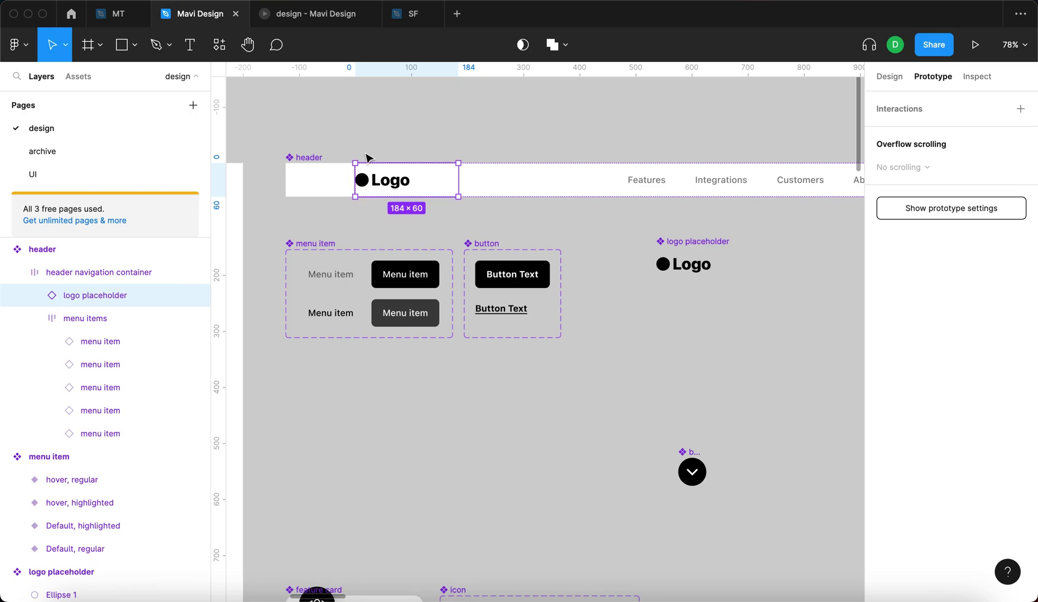
{"action": "scroll", "coordinate": [367, 158], "scroll_direction": "down", "scroll_amount": 2}
{"action": "scroll", "coordinate": [357, 158], "scroll_direction": "up", "scroll_amount": 3}
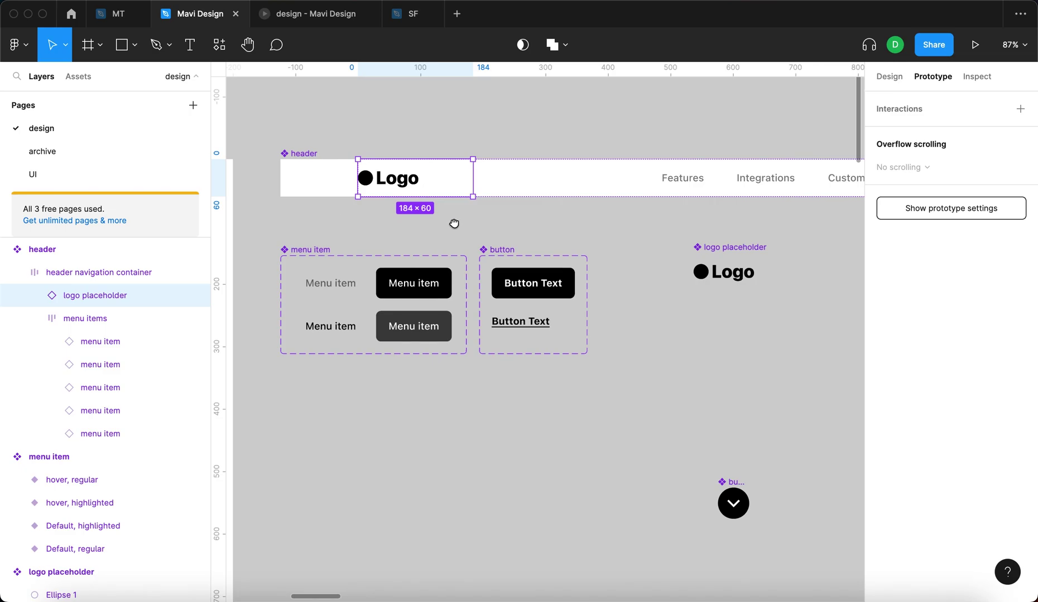
{"action": "left_click_drag", "start_coordinate": [437, 222], "coordinate": [567, 230]}
{"action": "right_click", "coordinate": [472, 221]}
{"action": "key", "text": "Escape"}
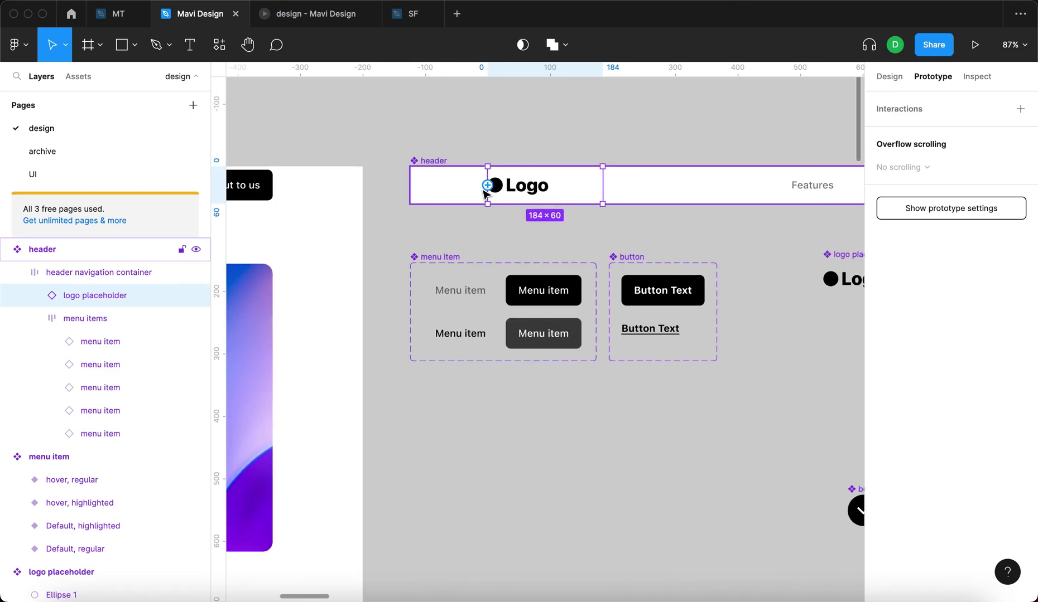
{"action": "scroll", "coordinate": [484, 190], "scroll_direction": "down", "scroll_amount": 10}
{"action": "left_click_drag", "start_coordinate": [483, 192], "coordinate": [369, 195]}
{"action": "scroll", "coordinate": [486, 178], "scroll_direction": "down", "scroll_amount": 1}
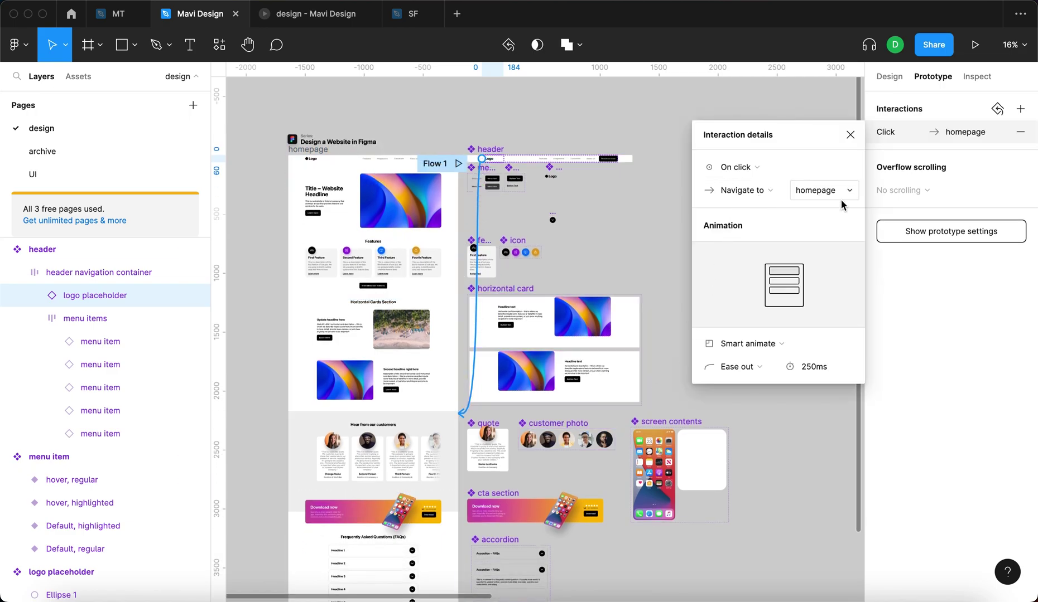
Set the animation of the logo's homepage interaction to Instant and close the interaction details.
{"action": "left_click", "coordinate": [791, 335]}
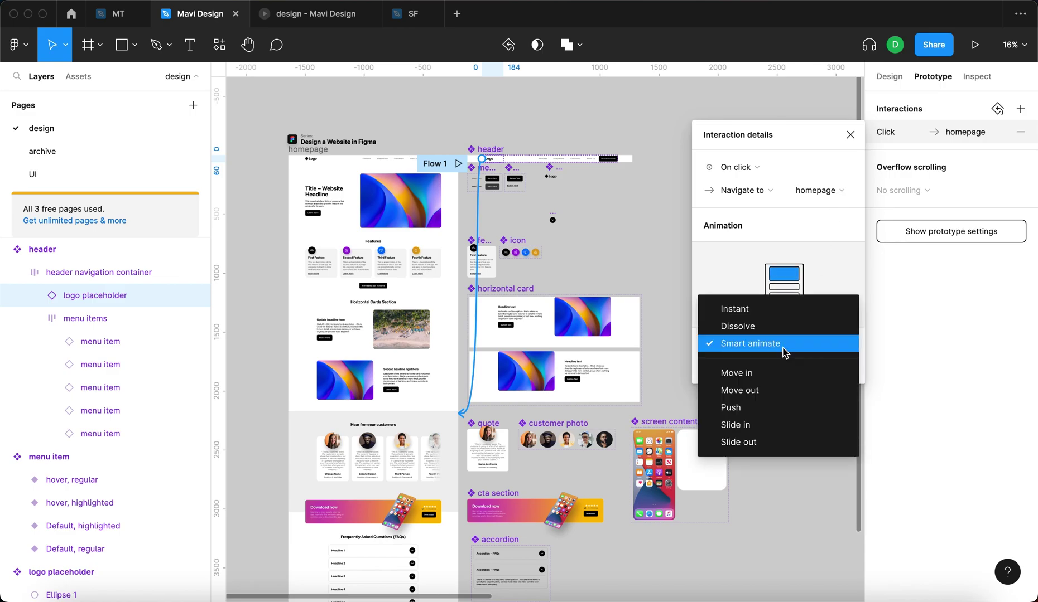
{"action": "left_click", "coordinate": [787, 311]}
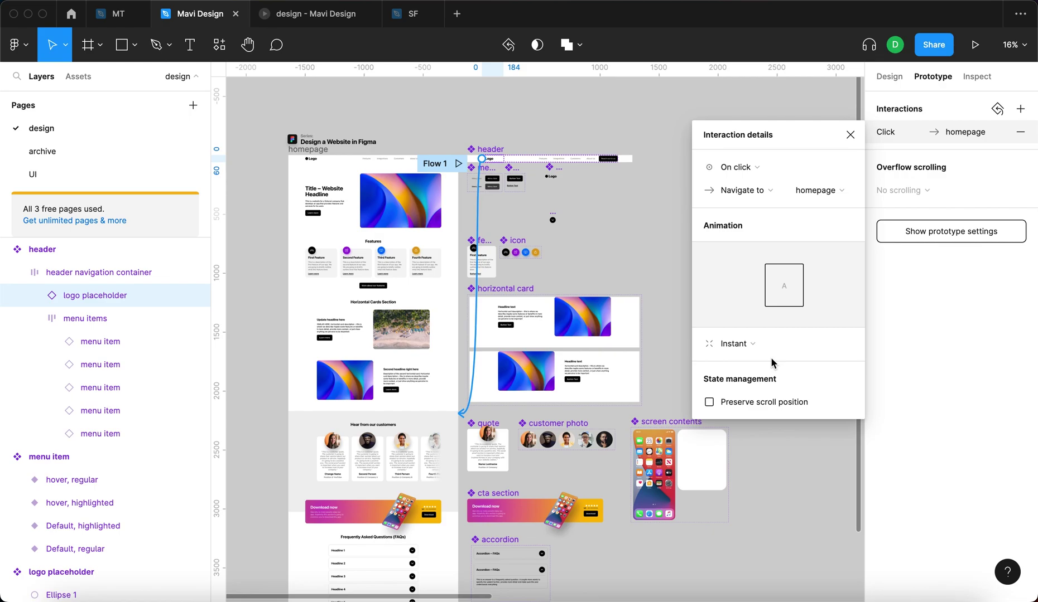
{"action": "left_click", "coordinate": [849, 134]}
Check the header logo's homepage interaction in the features, integrations and customers frames.
{"action": "left_click", "coordinate": [725, 168]}
{"action": "left_click", "coordinate": [760, 165]}
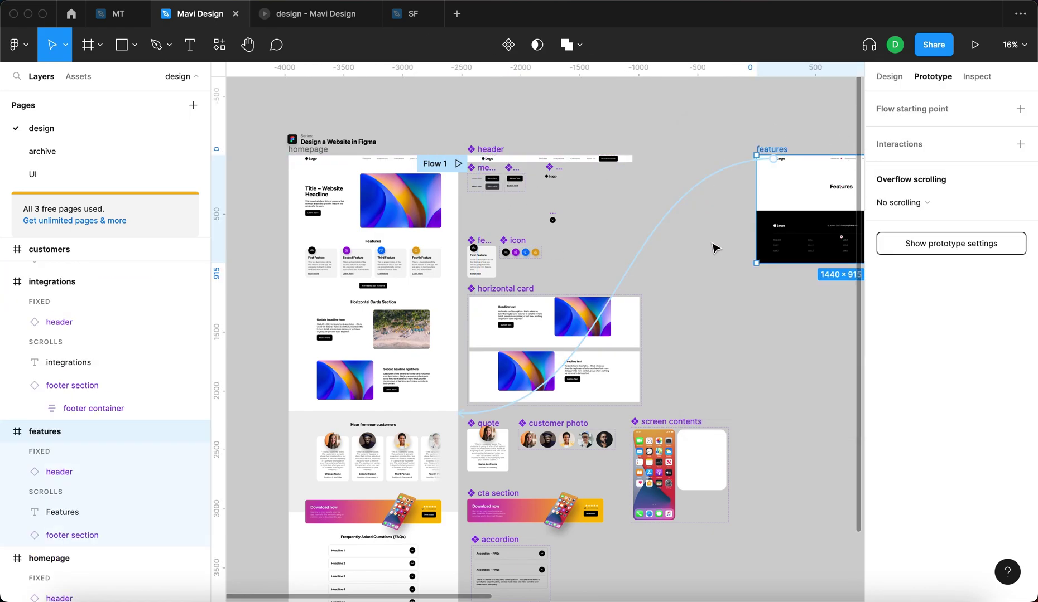
{"action": "scroll", "coordinate": [714, 245], "scroll_direction": "right", "scroll_amount": 5}
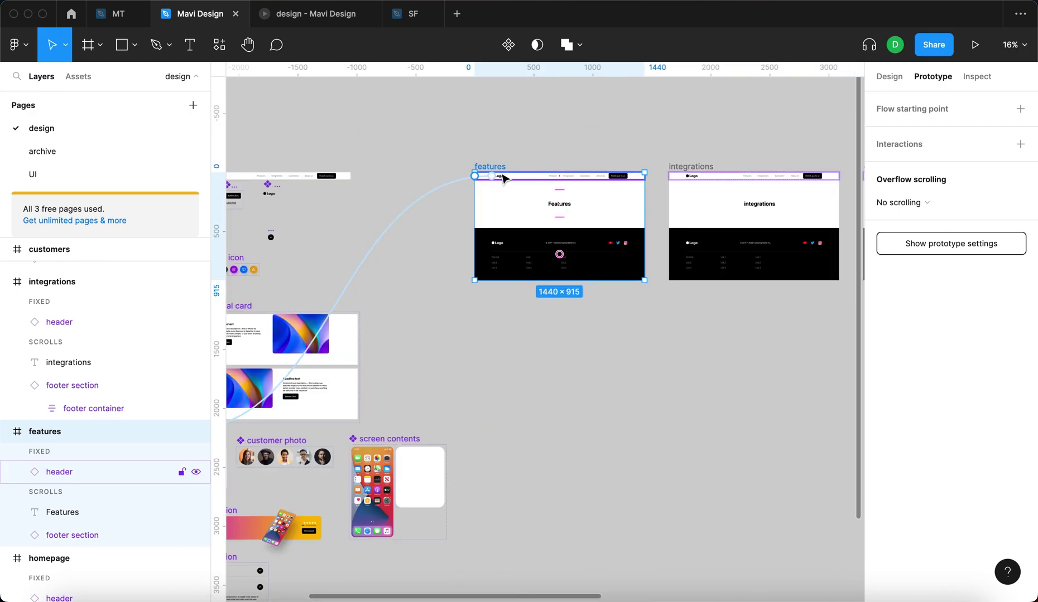
{"action": "left_click", "coordinate": [703, 179]}
{"action": "scroll", "coordinate": [628, 194], "scroll_direction": "right", "scroll_amount": 5}
{"action": "left_click", "coordinate": [629, 194]}
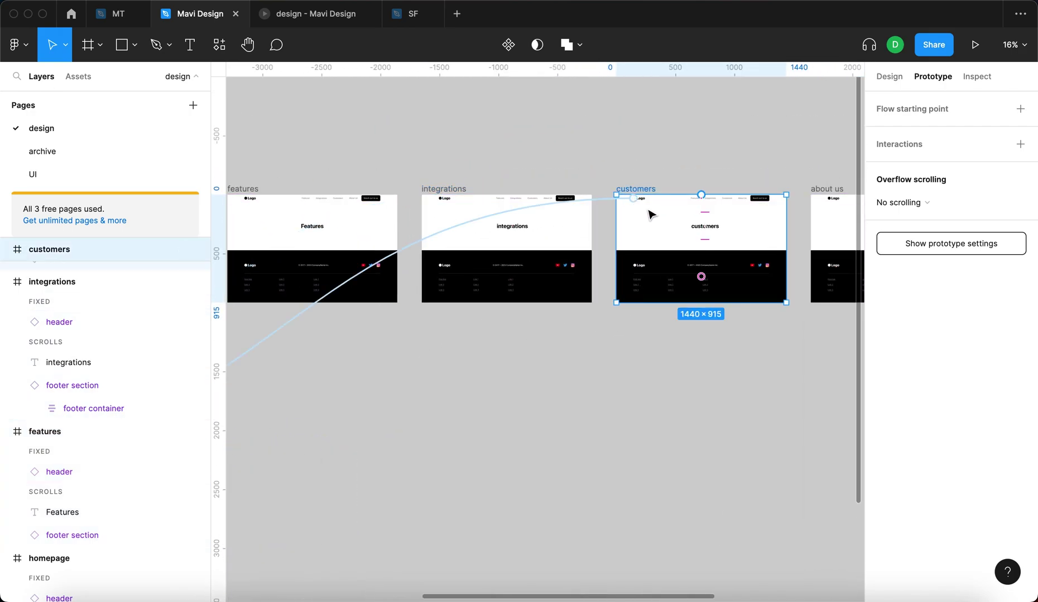
{"action": "scroll", "coordinate": [641, 199], "scroll_direction": "up", "scroll_amount": 5}
{"action": "left_click", "coordinate": [574, 198]}
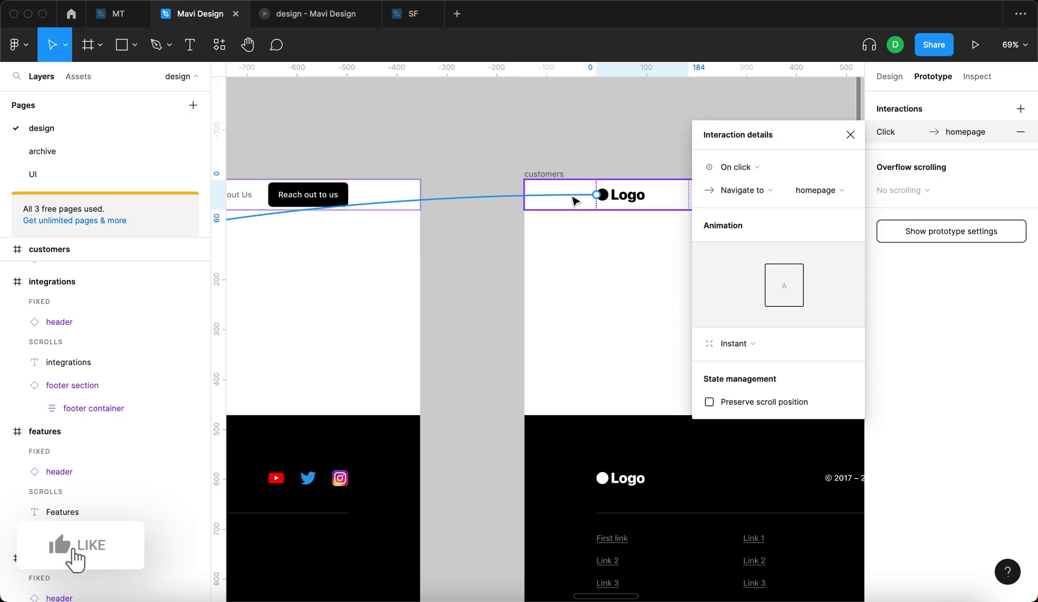
Examine the header main component beside the homepage and the separate features, integrations and customers frames.
{"action": "left_click", "coordinate": [473, 289]}
{"action": "scroll", "coordinate": [473, 289], "scroll_direction": "down", "scroll_amount": 5}
{"action": "scroll", "coordinate": [491, 200], "scroll_direction": "right", "scroll_amount": 3}
{"action": "scroll", "coordinate": [512, 191], "scroll_direction": "left", "scroll_amount": 6}
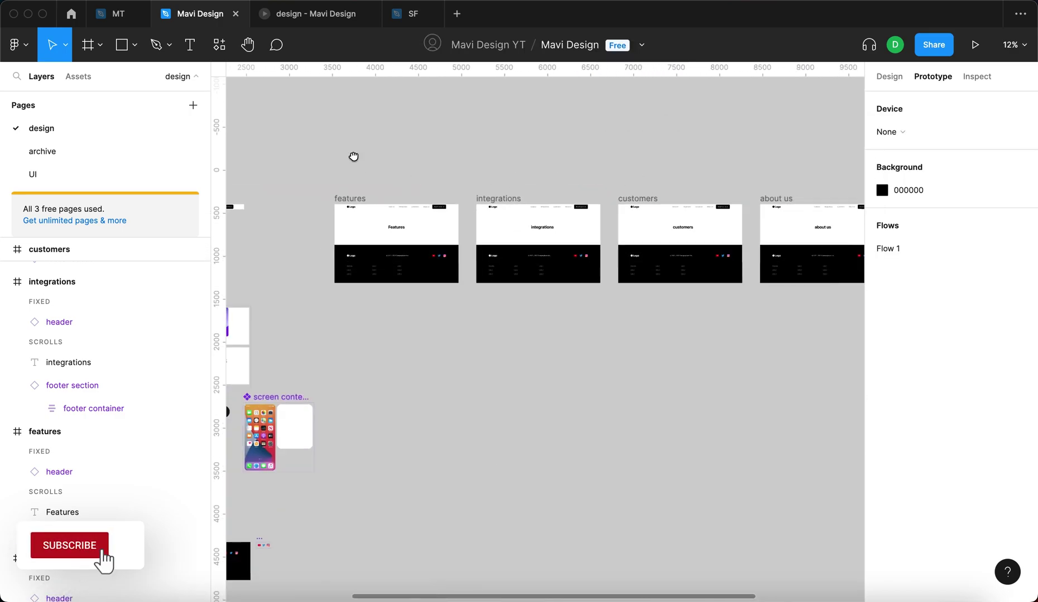
{"action": "scroll", "coordinate": [341, 273], "scroll_direction": "up", "scroll_amount": 5}
{"action": "left_click", "coordinate": [304, 279]}
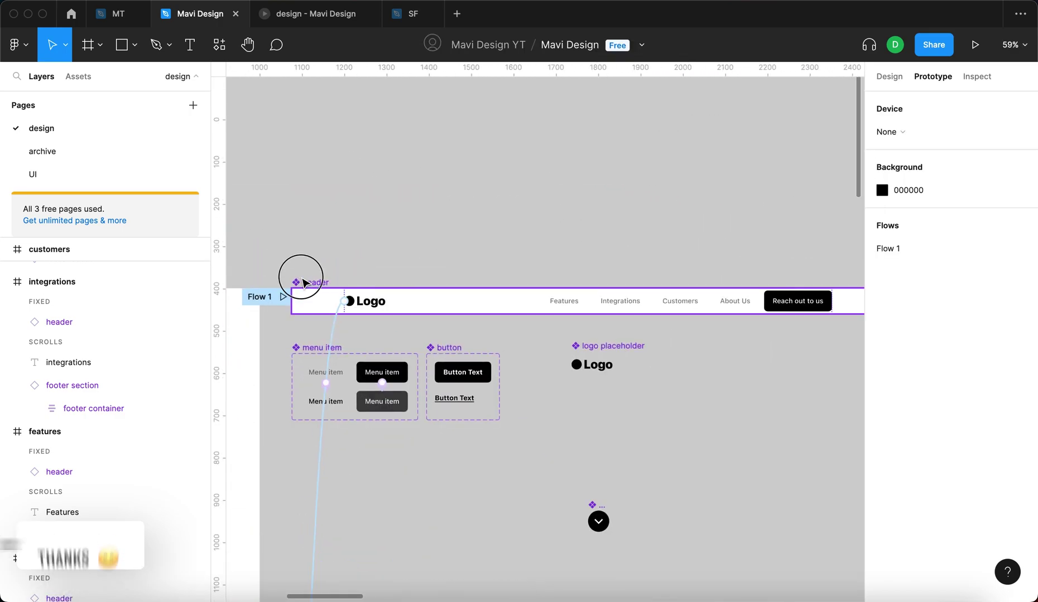
{"action": "left_click", "coordinate": [523, 229]}
{"action": "scroll", "coordinate": [520, 231], "scroll_direction": "down", "scroll_amount": 3}
{"action": "scroll", "coordinate": [502, 207], "scroll_direction": "right", "scroll_amount": 5}
{"action": "scroll", "coordinate": [480, 177], "scroll_direction": "down", "scroll_amount": 1}
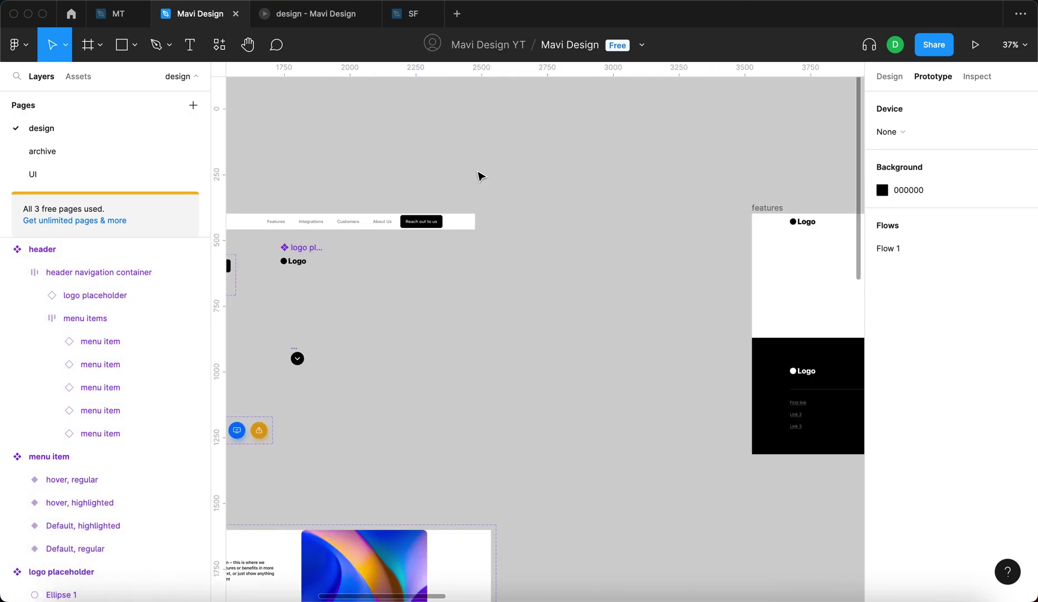
{"action": "scroll", "coordinate": [625, 225], "scroll_direction": "down", "scroll_amount": 5}
{"action": "left_click_drag", "start_coordinate": [706, 177], "coordinate": [594, 166]}
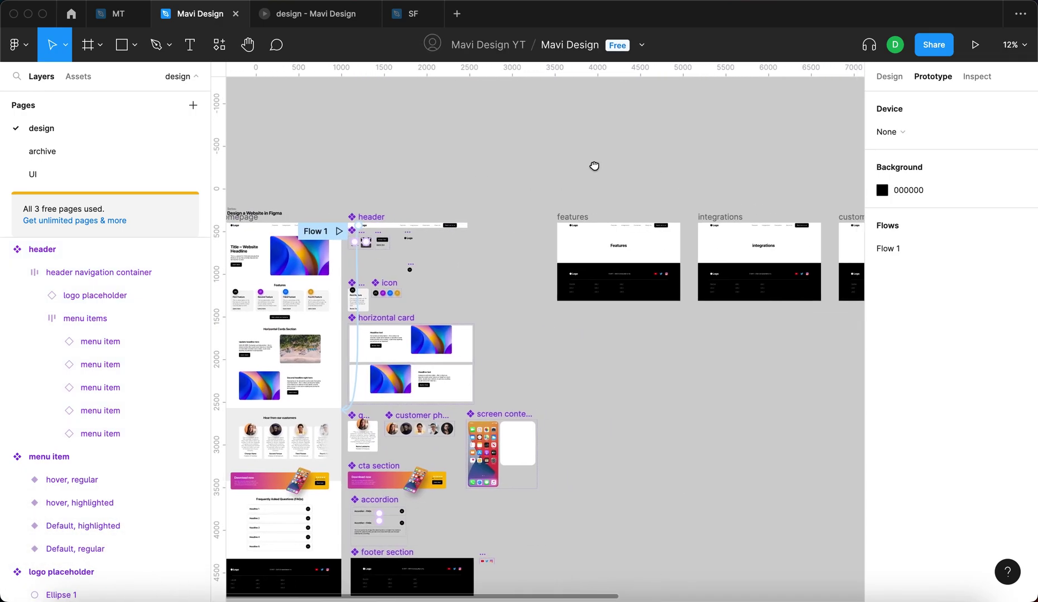
{"action": "left_click", "coordinate": [381, 226]}
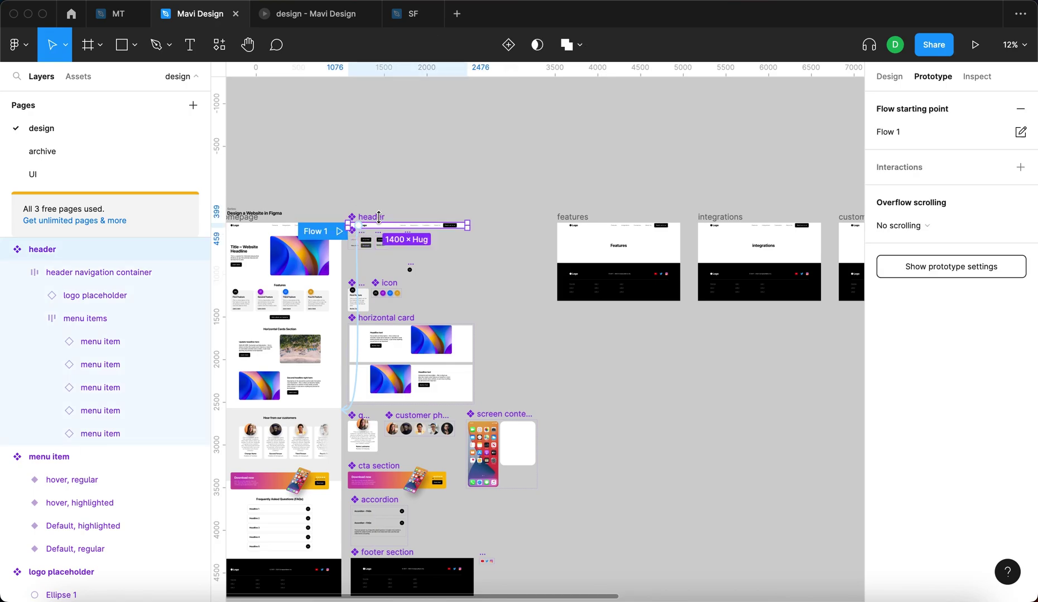
{"action": "left_click", "coordinate": [533, 195]}
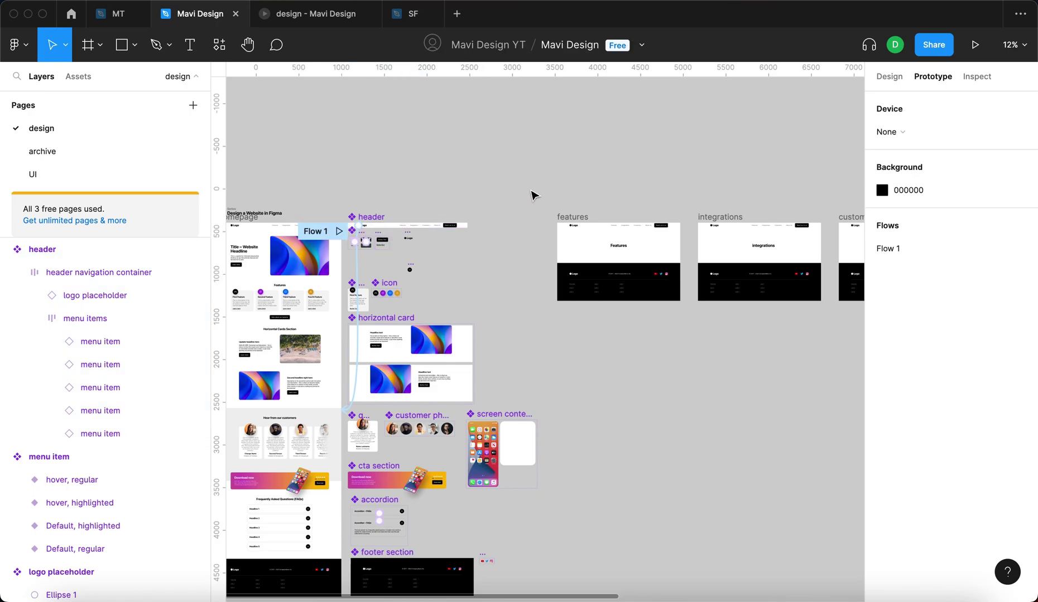
Review the overall frame layout and the logo's homepage interaction in the header main component.
{"action": "scroll", "coordinate": [612, 369], "scroll_direction": "down", "scroll_amount": 6}
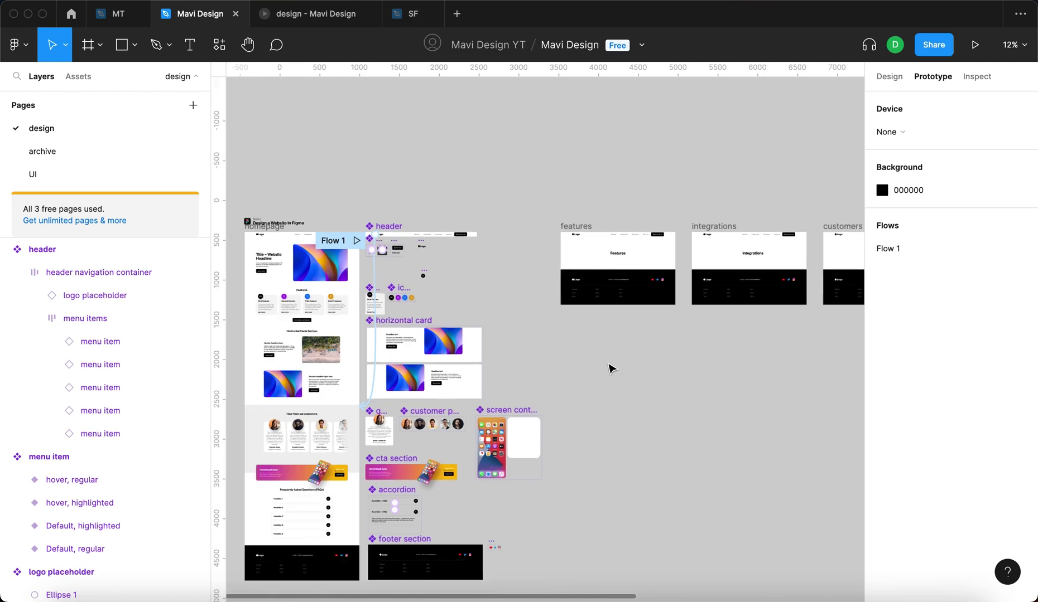
{"action": "left_click_drag", "start_coordinate": [695, 408], "coordinate": [528, 324]}
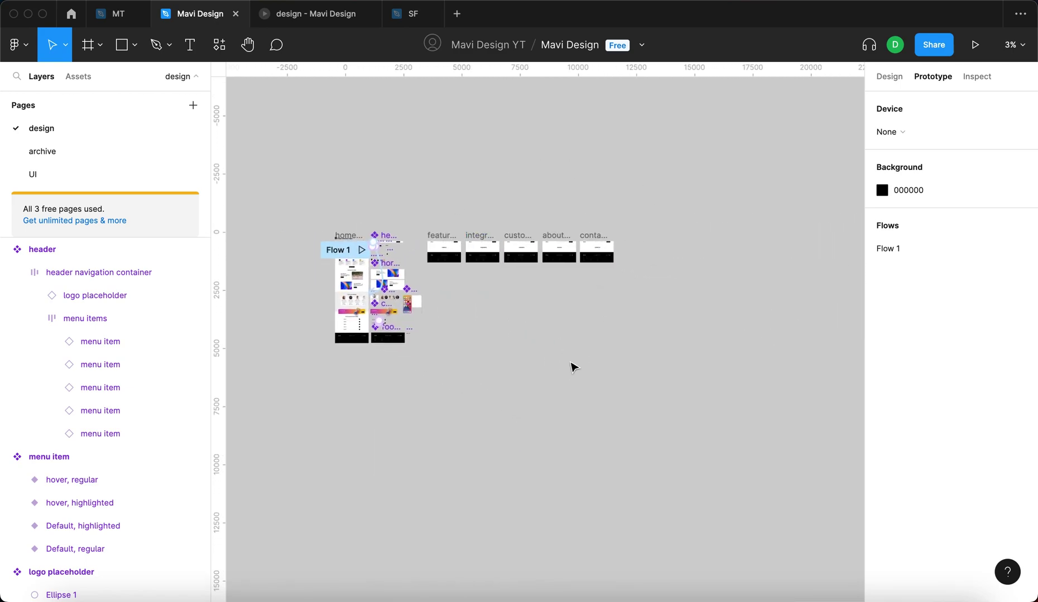
{"action": "scroll", "coordinate": [359, 218], "scroll_direction": "up", "scroll_amount": 3}
{"action": "left_click_drag", "start_coordinate": [396, 286], "coordinate": [540, 330]}
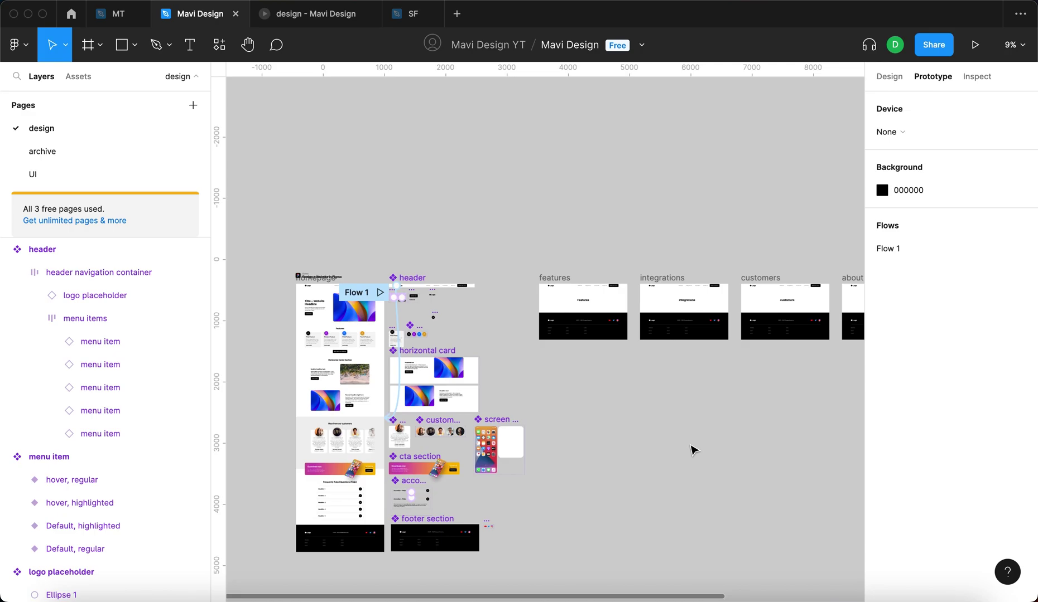
{"action": "left_click", "coordinate": [389, 418]}
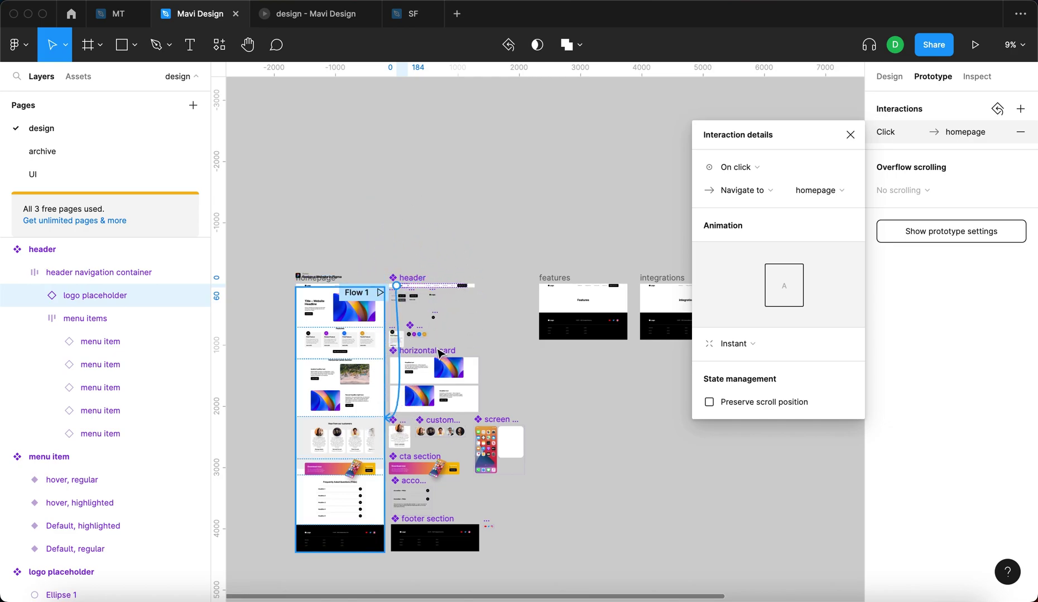
{"action": "scroll", "coordinate": [394, 302], "scroll_direction": "up", "scroll_amount": 5}
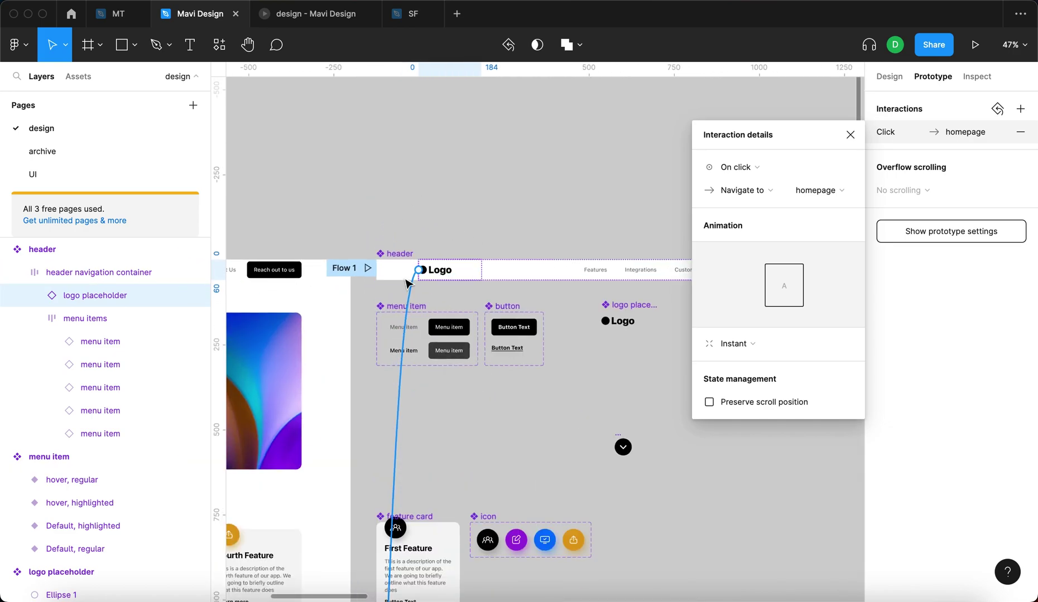
{"action": "scroll", "coordinate": [393, 301], "scroll_direction": "down", "scroll_amount": 5}
{"action": "key", "text": "Escape"}
Link the Features menu item in the header main component to the features frame with an on-click, Instant Navigate to interaction.
{"action": "scroll", "coordinate": [465, 286], "scroll_direction": "up", "scroll_amount": 10}
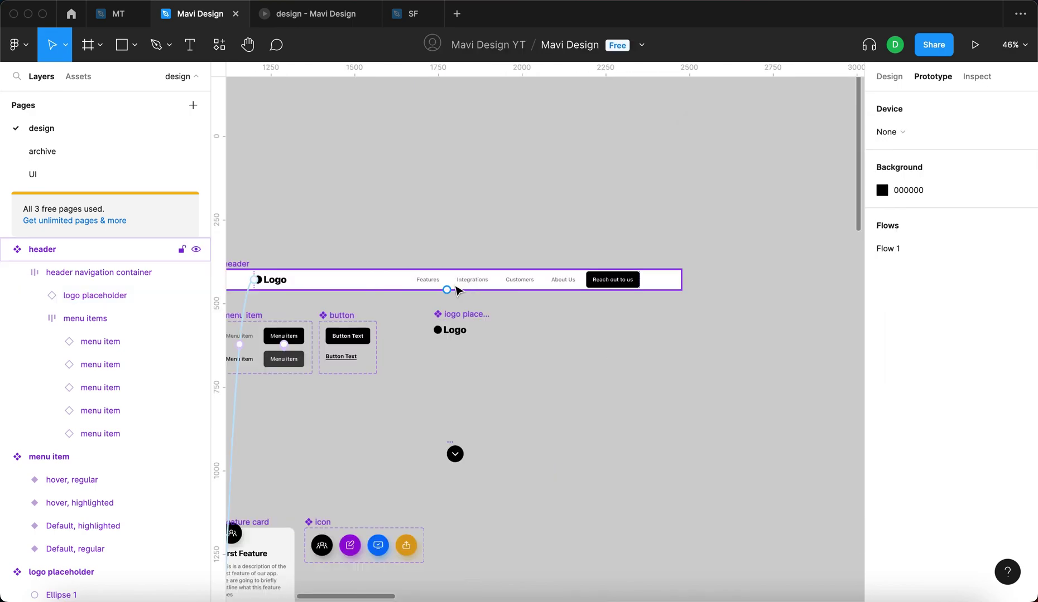
{"action": "left_click", "coordinate": [397, 280]}
{"action": "left_click", "coordinate": [400, 285]}
{"action": "left_click", "coordinate": [400, 285]}
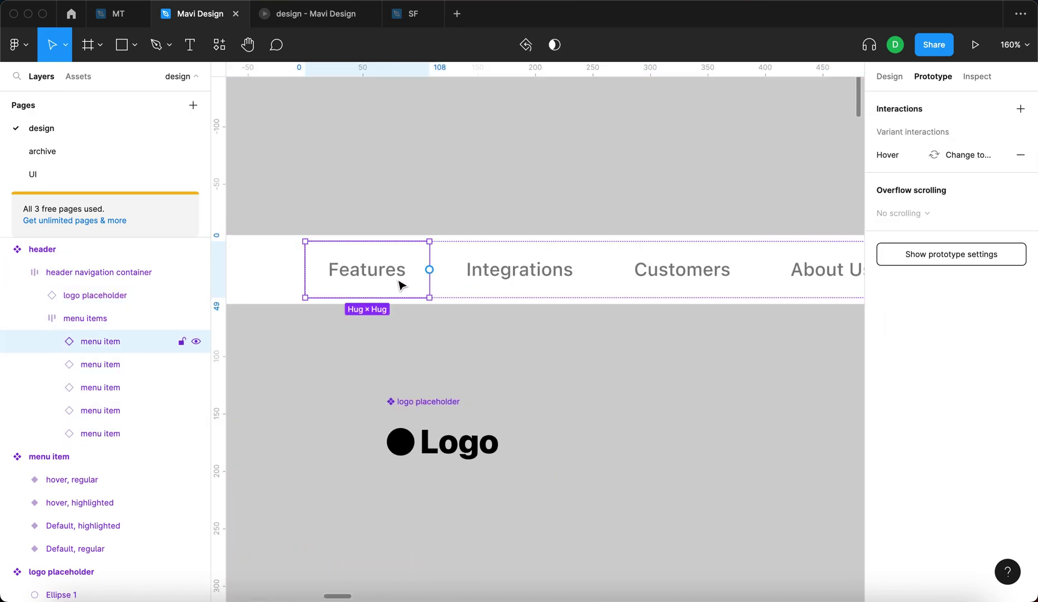
{"action": "scroll", "coordinate": [400, 285], "scroll_direction": "down", "scroll_amount": 5}
{"action": "scroll", "coordinate": [402, 283], "scroll_direction": "down", "scroll_amount": 3}
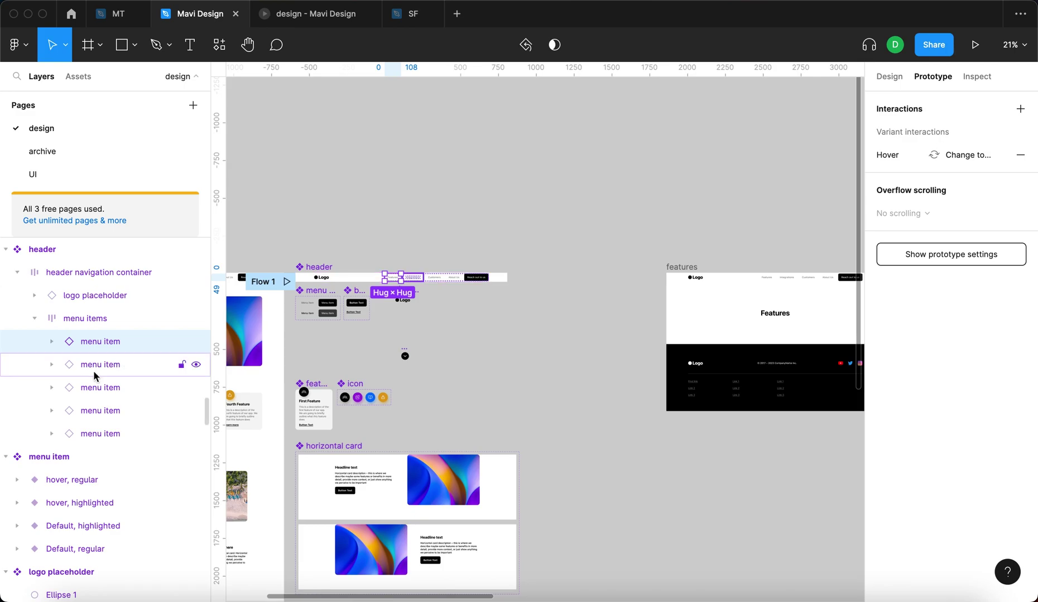
{"action": "left_click_drag", "start_coordinate": [401, 278], "coordinate": [732, 294]}
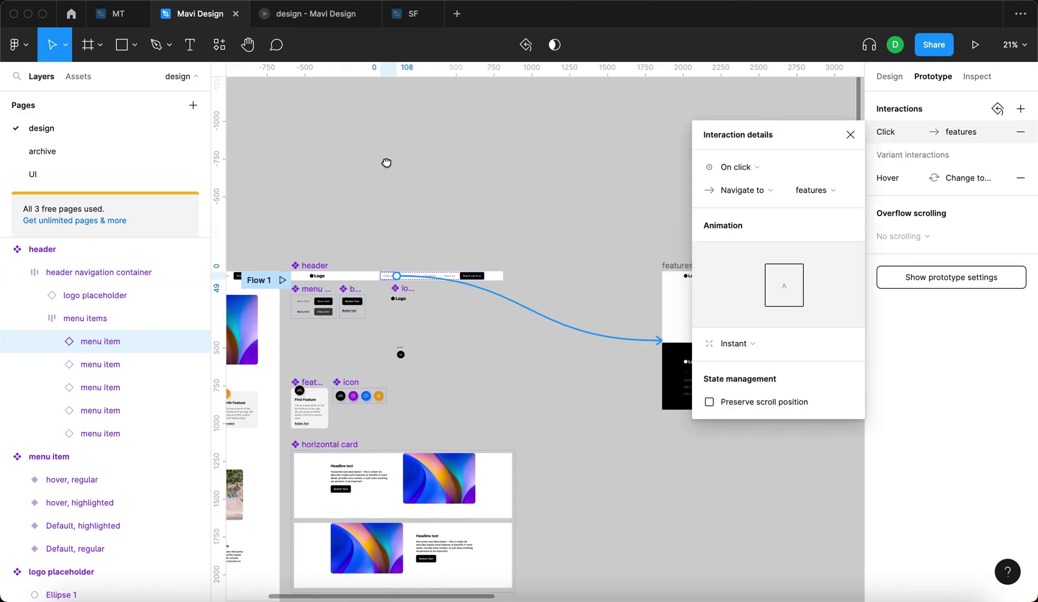
Check the header's Features menu item link in the integrations, customers and about us frames.
{"action": "left_click_drag", "start_coordinate": [386, 162], "coordinate": [248, 162]}
{"action": "scroll", "coordinate": [248, 163], "scroll_direction": "down", "scroll_amount": 1}
{"action": "left_click", "coordinate": [548, 233]}
{"action": "left_click_drag", "start_coordinate": [599, 176], "coordinate": [483, 177]}
{"action": "scroll", "coordinate": [532, 254], "scroll_direction": "up", "scroll_amount": 6}
{"action": "scroll", "coordinate": [532, 251], "scroll_direction": "down", "scroll_amount": 5}
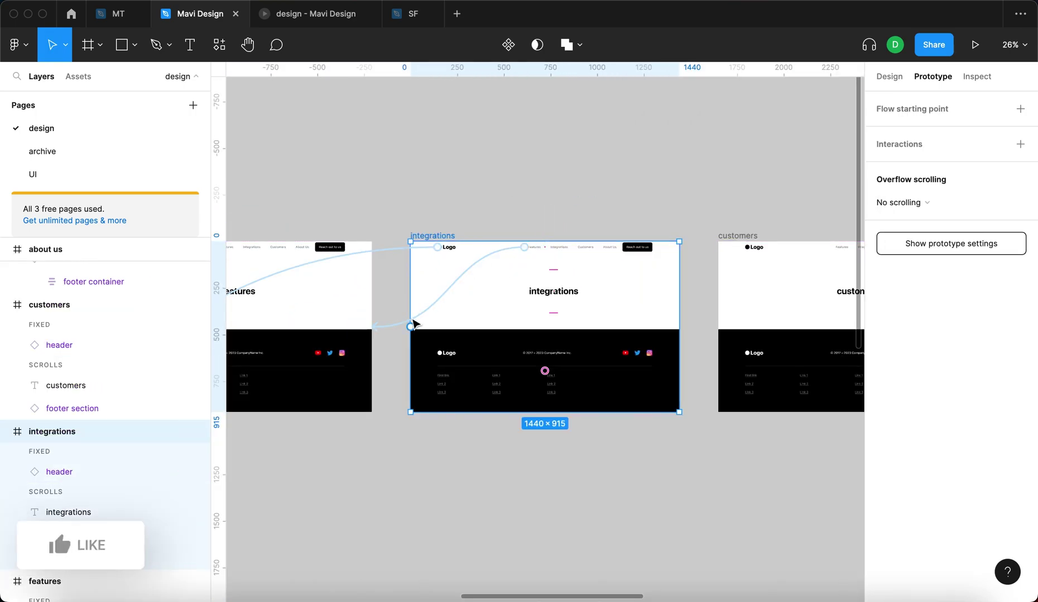
{"action": "scroll", "coordinate": [732, 213], "scroll_direction": "right", "scroll_amount": 5}
{"action": "left_click", "coordinate": [472, 217]}
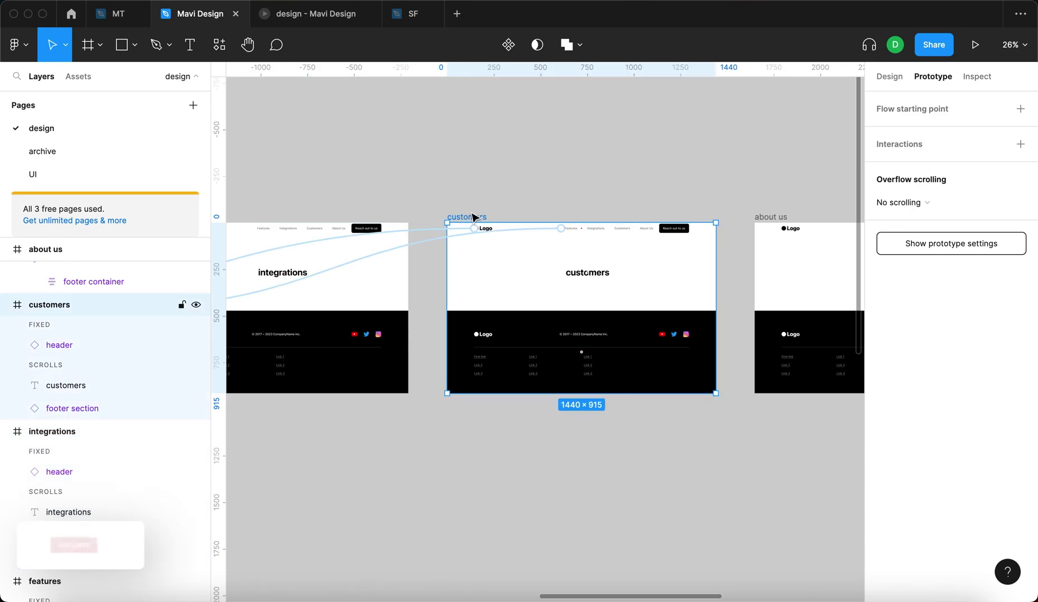
{"action": "left_click", "coordinate": [760, 217]}
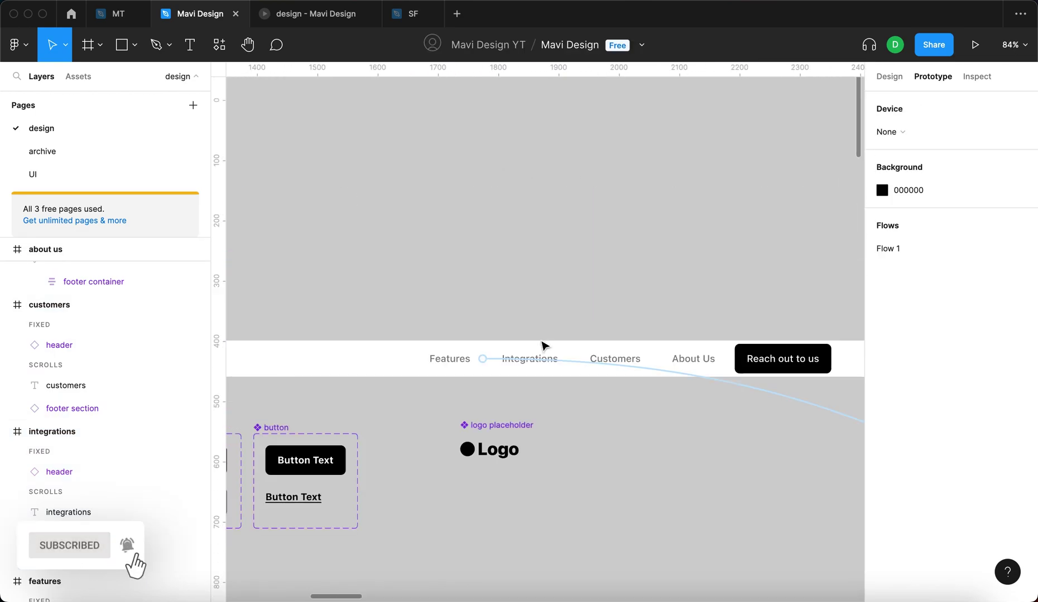
Link the Integrations menu item in the header main component to the integrations frame with an on-click, Instant Navigate to interaction.
{"action": "left_click", "coordinate": [547, 352]}
{"action": "left_click", "coordinate": [545, 354]}
{"action": "left_click", "coordinate": [545, 355]}
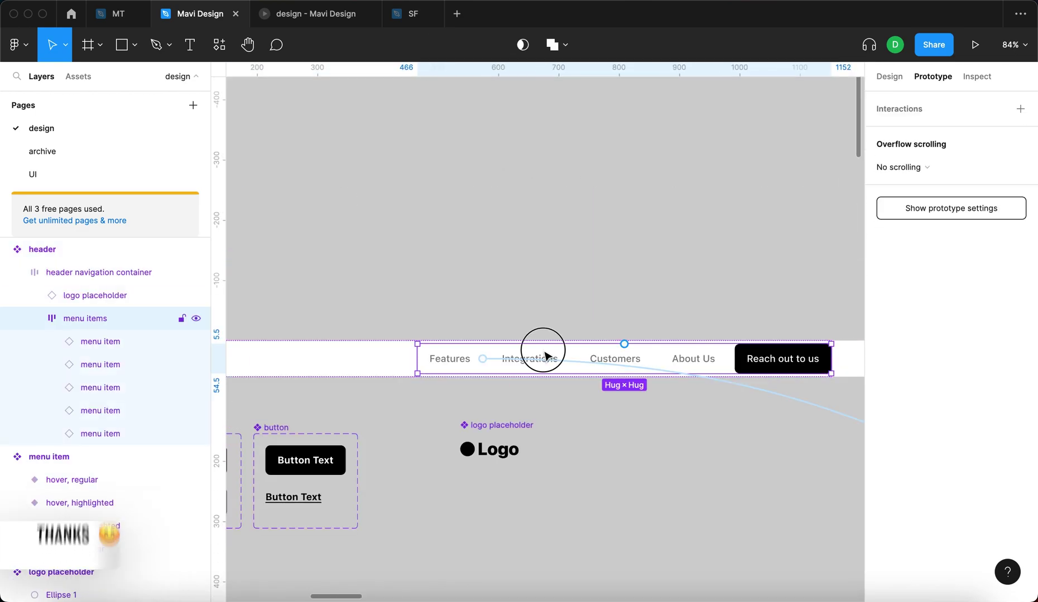
{"action": "scroll", "coordinate": [569, 358], "scroll_direction": "down", "scroll_amount": 10}
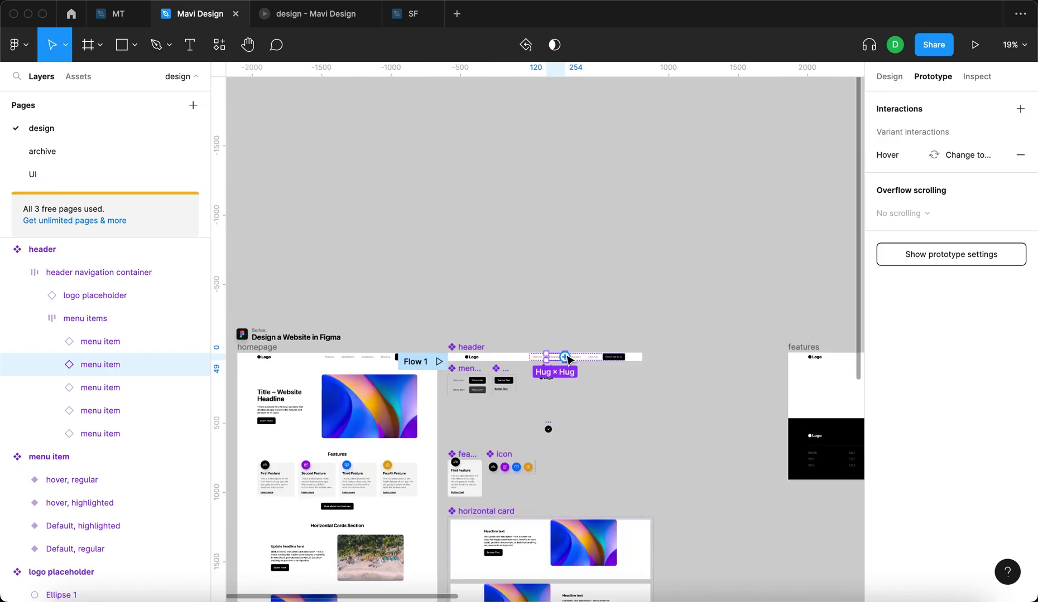
{"action": "scroll", "coordinate": [580, 308], "scroll_direction": "down", "scroll_amount": 3}
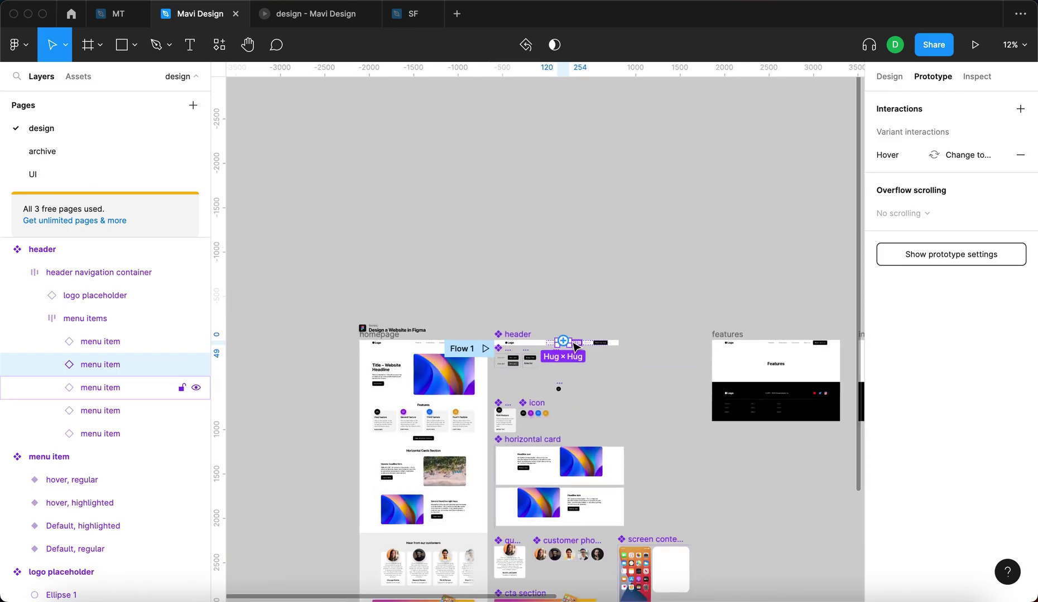
{"action": "scroll", "coordinate": [572, 344], "scroll_direction": "up", "scroll_amount": 15}
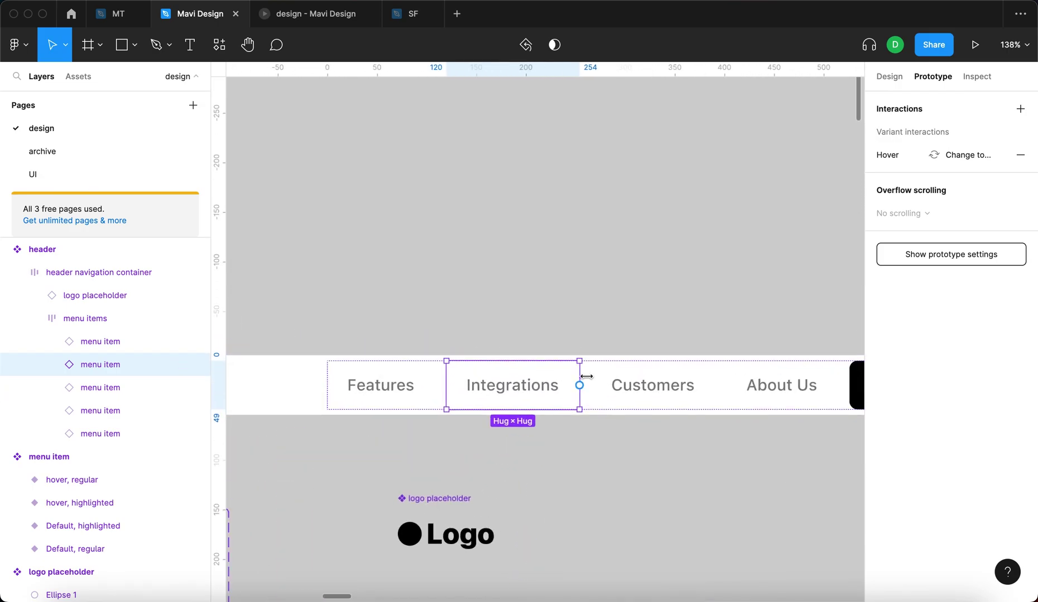
{"action": "scroll", "coordinate": [669, 268], "scroll_direction": "down", "scroll_amount": 8}
{"action": "left_click_drag", "start_coordinate": [580, 386], "coordinate": [419, 350]}
{"action": "scroll", "coordinate": [602, 199], "scroll_direction": "left", "scroll_amount": 10}
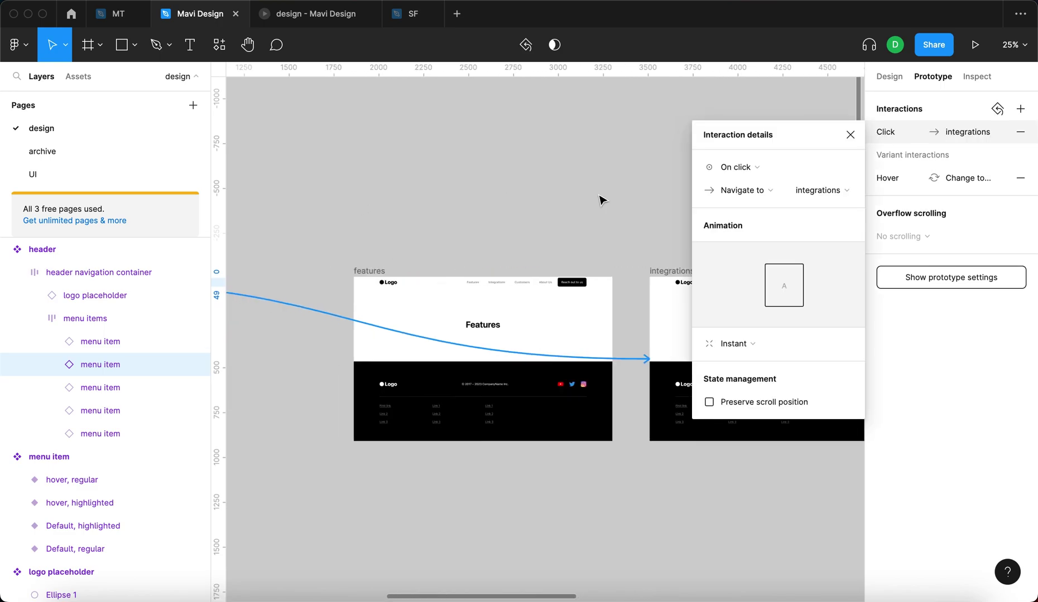
Link the Customers menu item in the header main component to the customers frame with an on-click, Instant Navigate to interaction.
{"action": "scroll", "coordinate": [502, 260], "scroll_direction": "up", "scroll_amount": 8}
{"action": "left_click", "coordinate": [503, 259]}
{"action": "scroll", "coordinate": [503, 255], "scroll_direction": "down", "scroll_amount": 10}
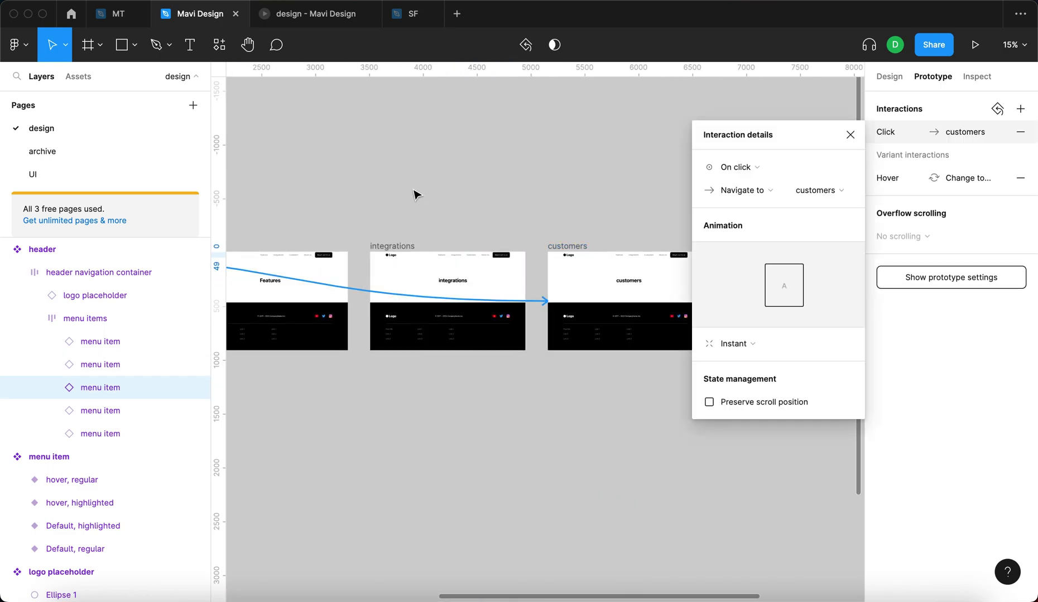
{"action": "scroll", "coordinate": [633, 192], "scroll_direction": "left", "scroll_amount": 10}
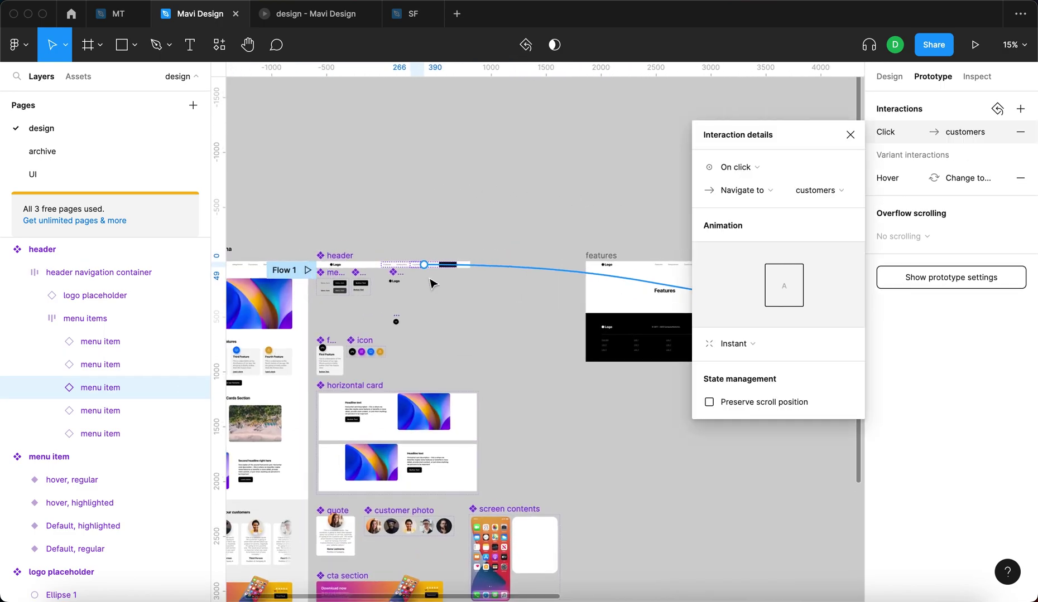
Link the About Us menu item in the header main component to the about us frame with an on-click, Instant Navigate to interaction.
{"action": "scroll", "coordinate": [446, 238], "scroll_direction": "up", "scroll_amount": 5}
{"action": "left_click", "coordinate": [447, 237]}
{"action": "scroll", "coordinate": [461, 239], "scroll_direction": "down", "scroll_amount": 5}
{"action": "left_click_drag", "start_coordinate": [460, 238], "coordinate": [619, 248]}
{"action": "scroll", "coordinate": [1029, 202], "scroll_direction": "up", "scroll_amount": 2}
{"action": "scroll", "coordinate": [380, 167], "scroll_direction": "left", "scroll_amount": 10}
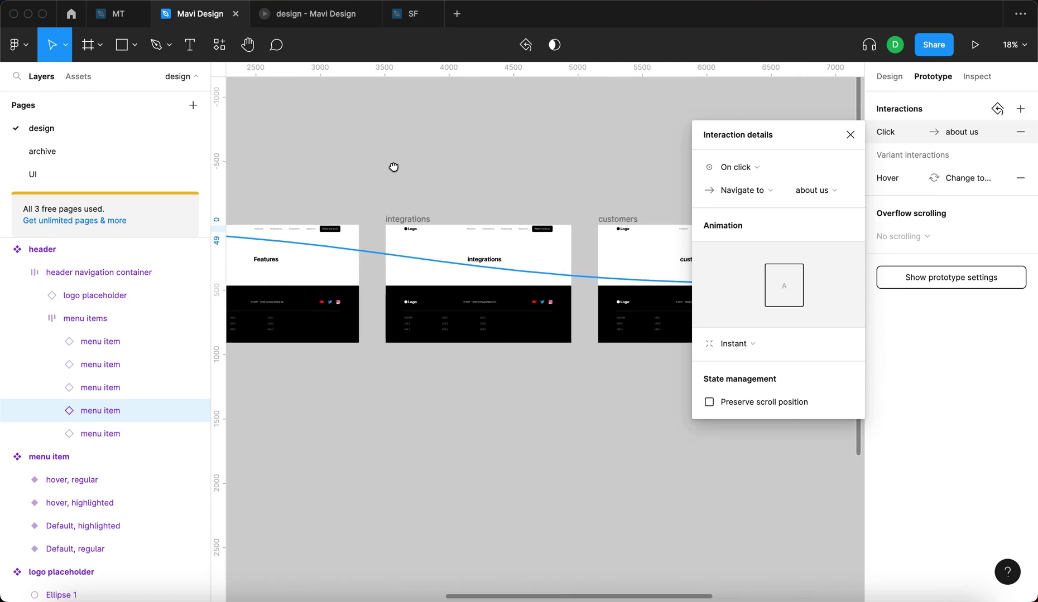
Link the Reach out to us menu item in the header main component to the contact page frame.
{"action": "scroll", "coordinate": [310, 233], "scroll_direction": "up", "scroll_amount": 10}
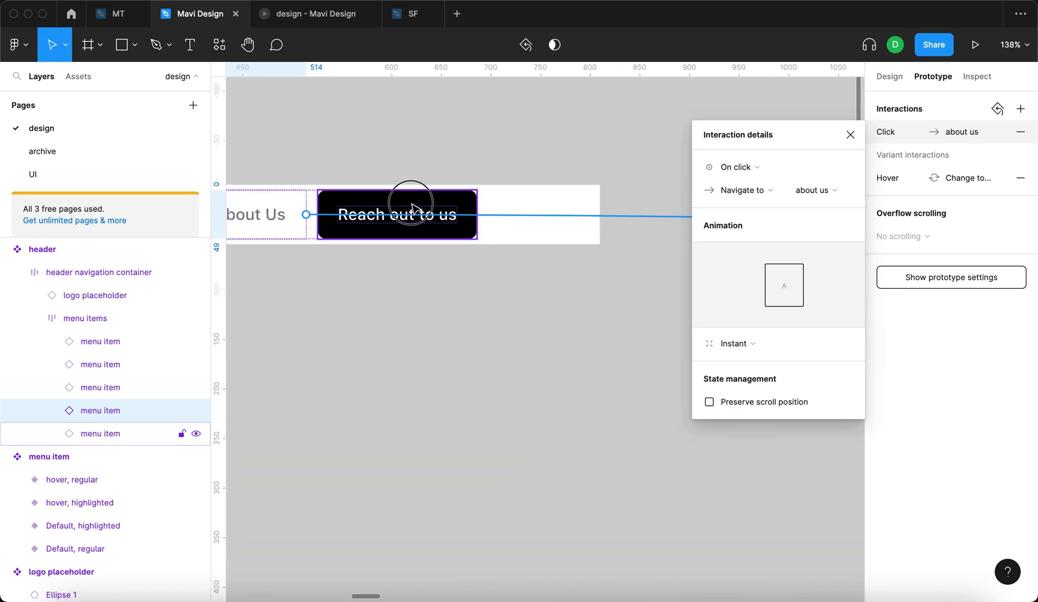
{"action": "left_click", "coordinate": [411, 205]}
{"action": "scroll", "coordinate": [549, 295], "scroll_direction": "down", "scroll_amount": 10}
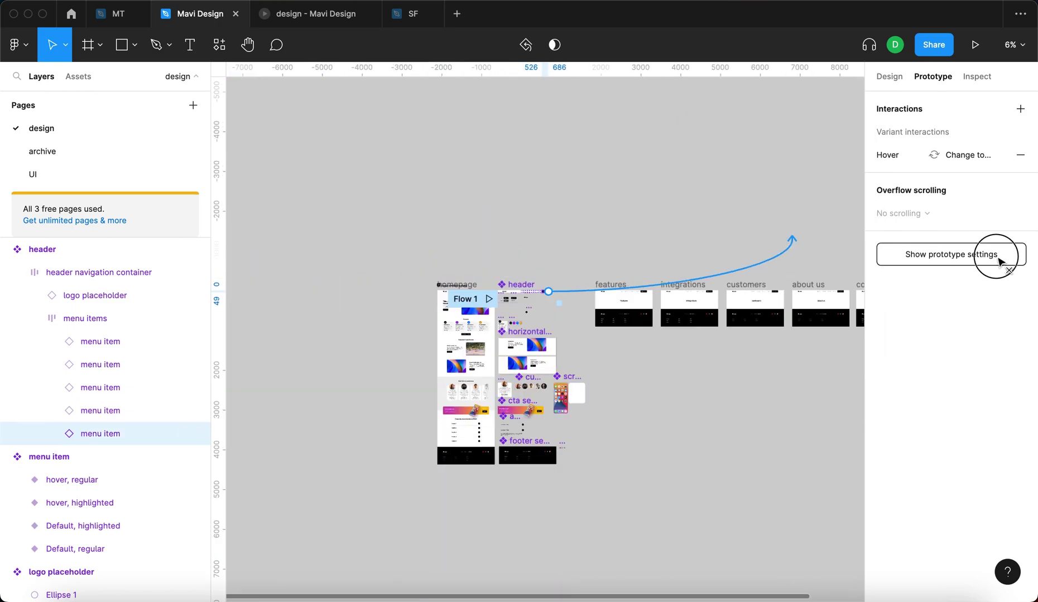
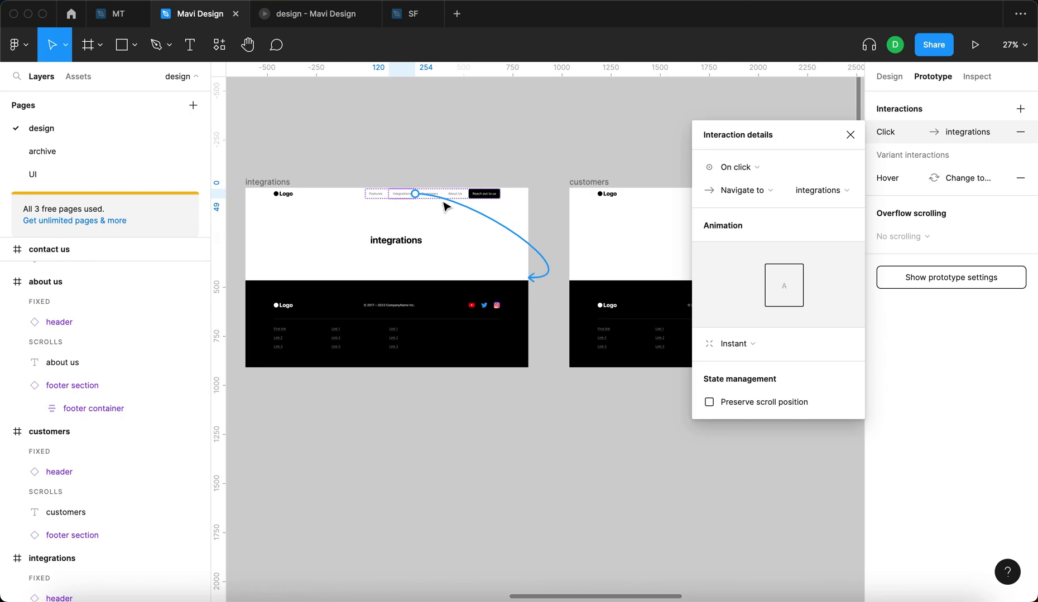
Check the updated header menu in the prototype preview by restarting it and advancing a page.
{"action": "left_click", "coordinate": [499, 409]}
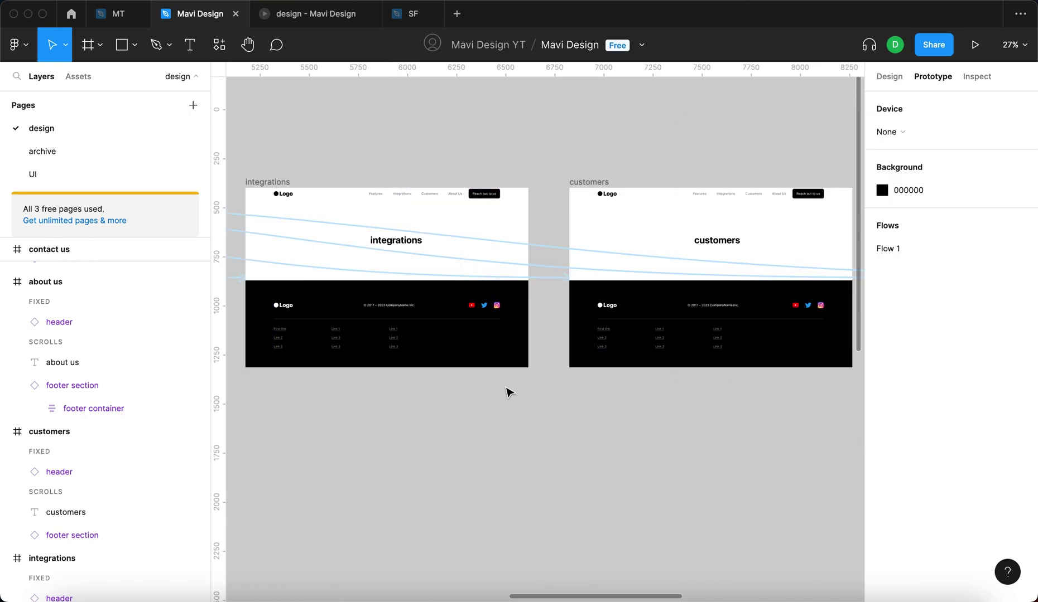
{"action": "key", "text": "shift+1"}
{"action": "left_click", "coordinate": [308, 13]}
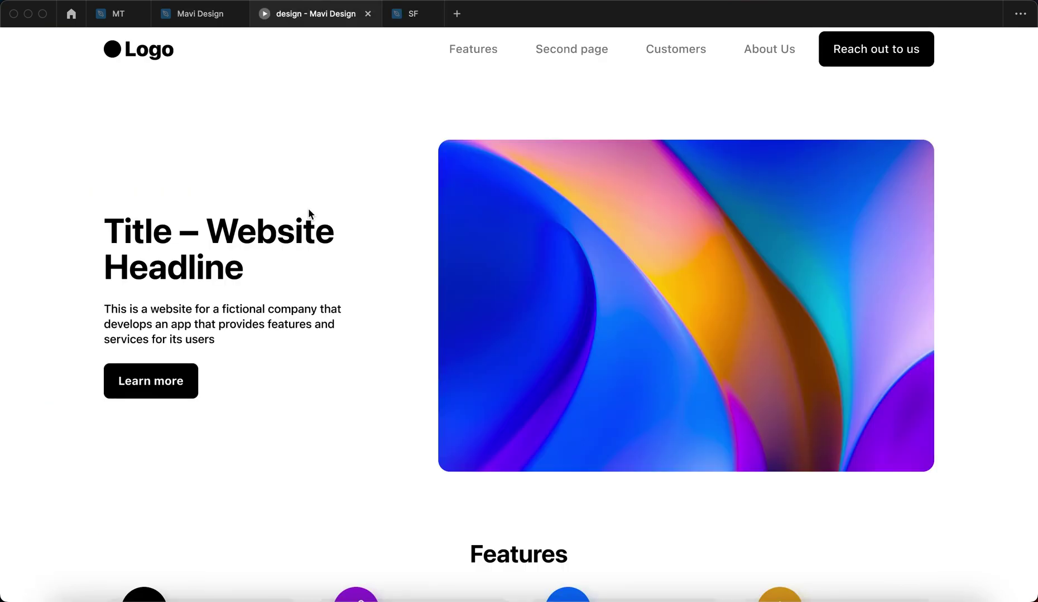
{"action": "key", "text": "r"}
{"action": "key", "text": "Right"}
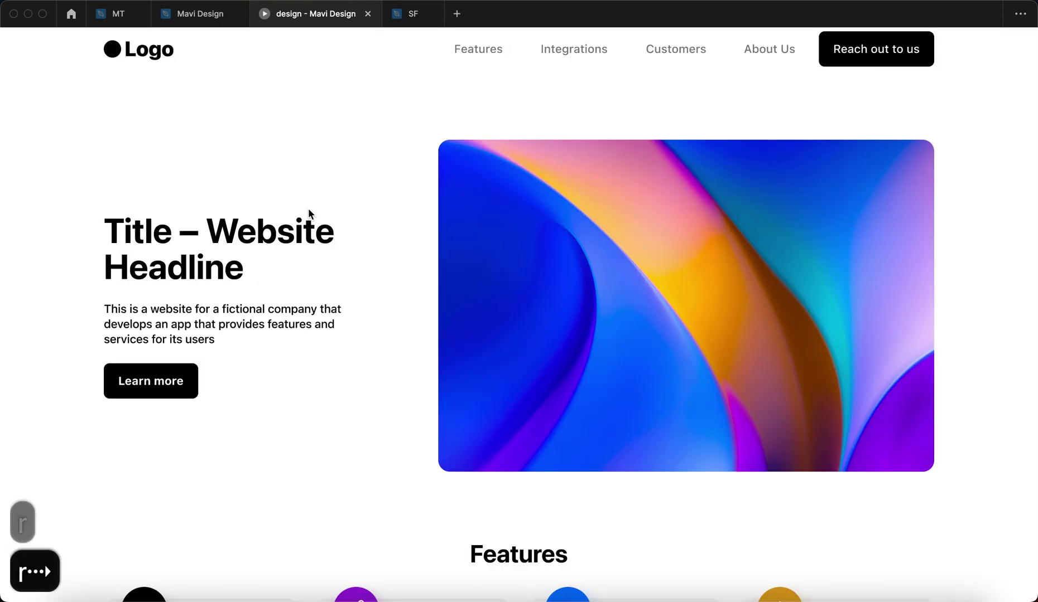
Return to the design file and delete the flow starting point from the header main component.
{"action": "left_click", "coordinate": [199, 13]}
{"action": "scroll", "coordinate": [416, 259], "scroll_direction": "up", "scroll_amount": 10}
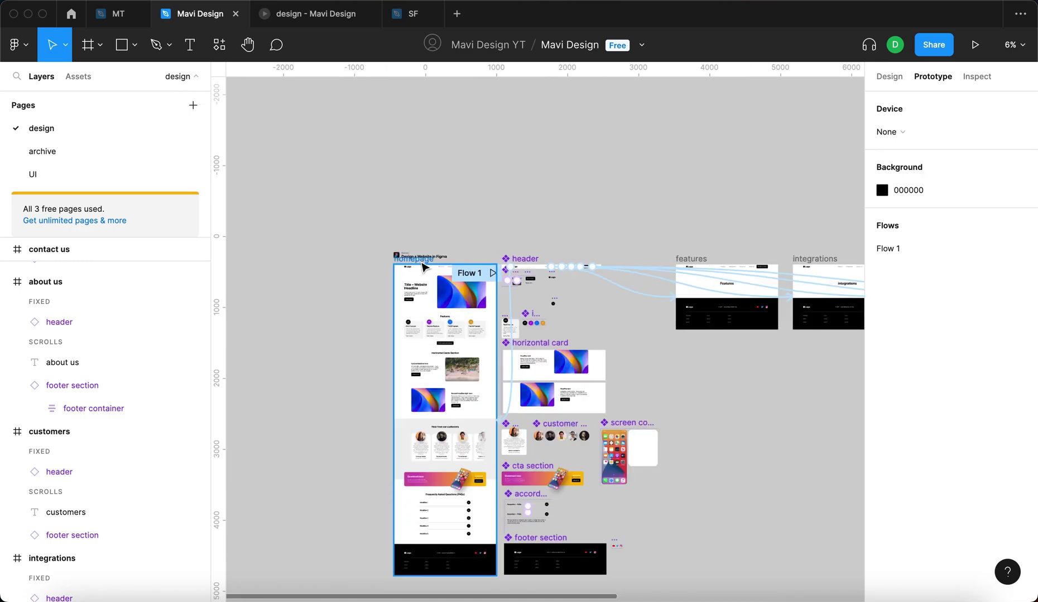
{"action": "scroll", "coordinate": [569, 173], "scroll_direction": "right", "scroll_amount": 3}
{"action": "left_click", "coordinate": [593, 228]}
{"action": "scroll", "coordinate": [625, 137], "scroll_direction": "left", "scroll_amount": 5}
{"action": "scroll", "coordinate": [674, 150], "scroll_direction": "right", "scroll_amount": 5}
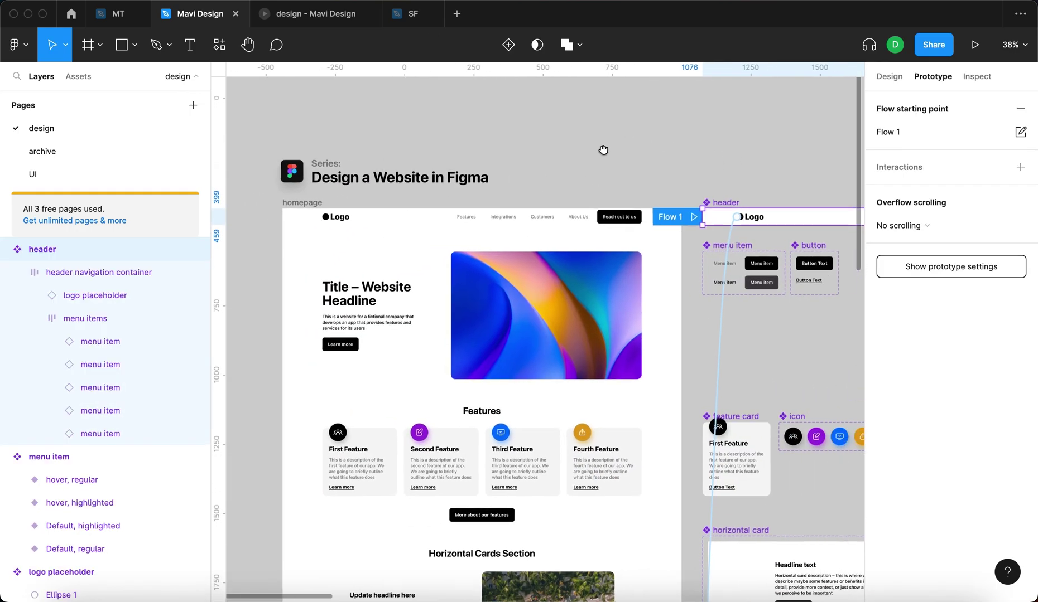
{"action": "left_click", "coordinate": [1026, 111]}
{"action": "left_click", "coordinate": [701, 94]}
Add a flow starting point to the homepage frame and name it "website".
{"action": "scroll", "coordinate": [696, 98], "scroll_direction": "down", "scroll_amount": 2}
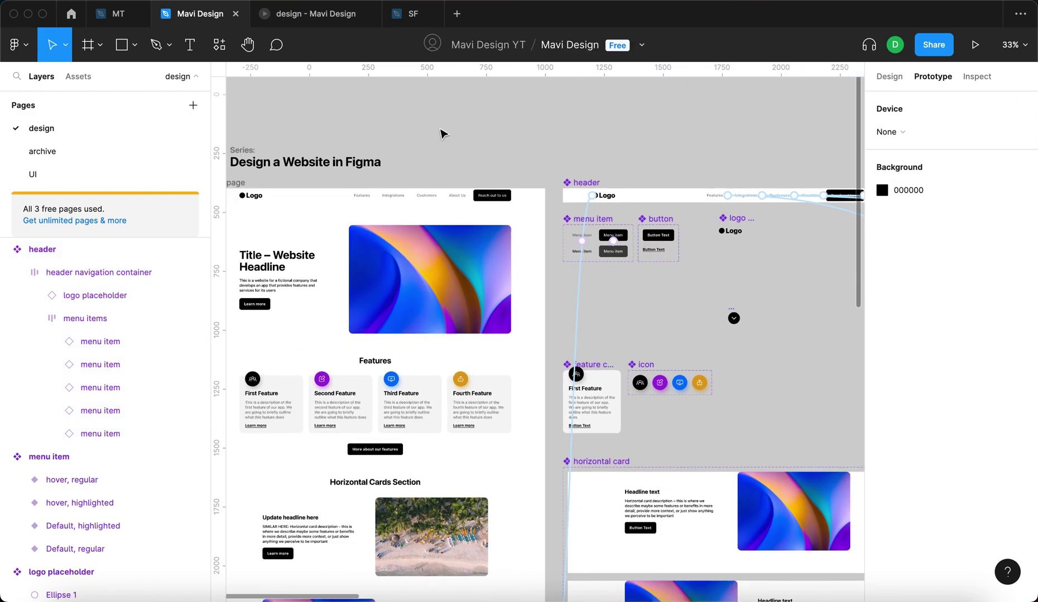
{"action": "scroll", "coordinate": [505, 128], "scroll_direction": "left", "scroll_amount": 3}
{"action": "left_click", "coordinate": [362, 179]}
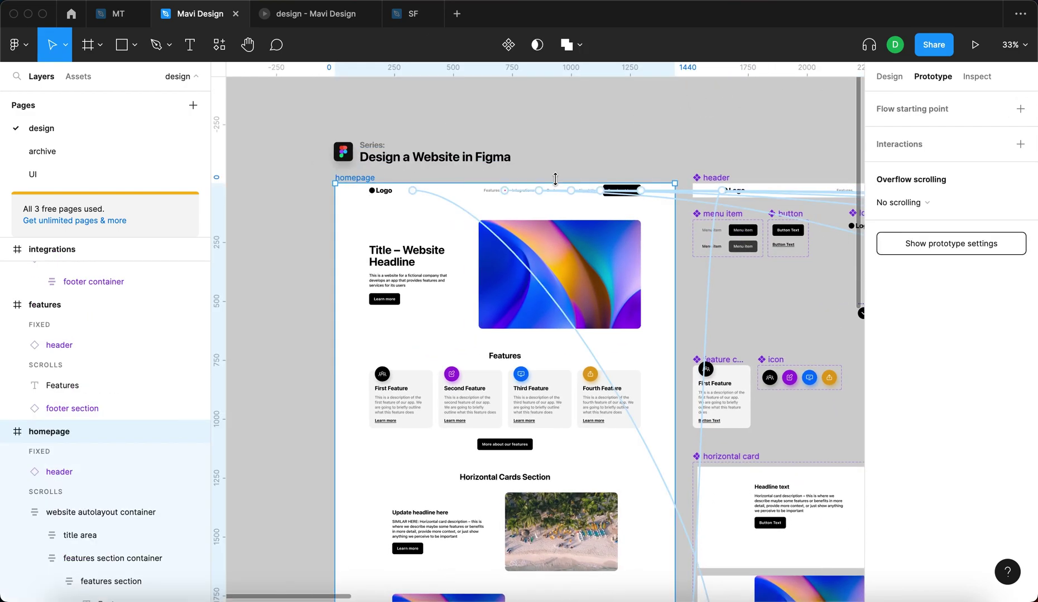
{"action": "left_click", "coordinate": [1019, 110]}
{"action": "double_click", "coordinate": [908, 134]}
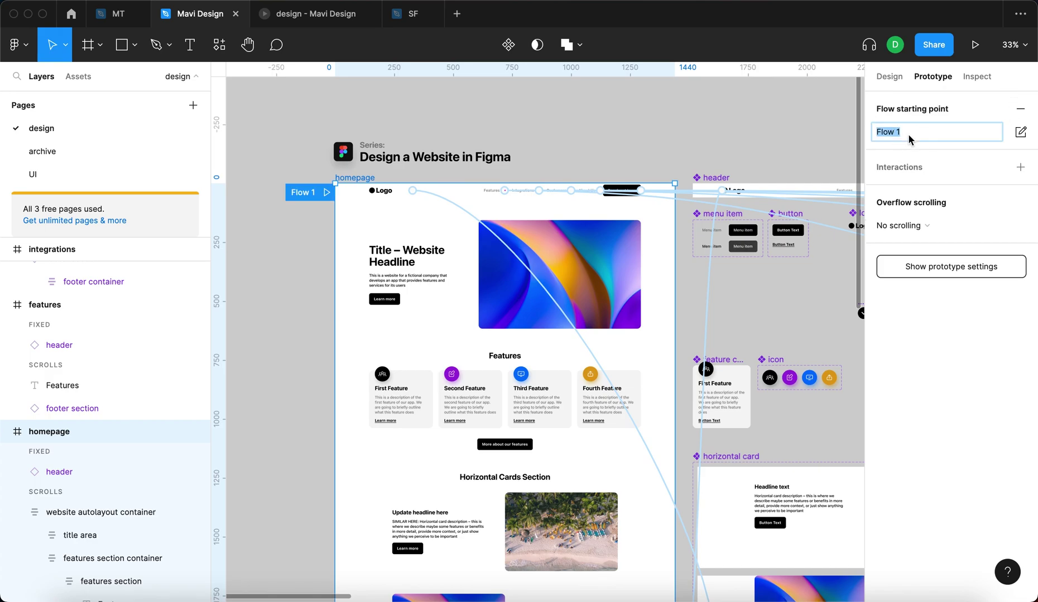
{"action": "type", "text": "website"}
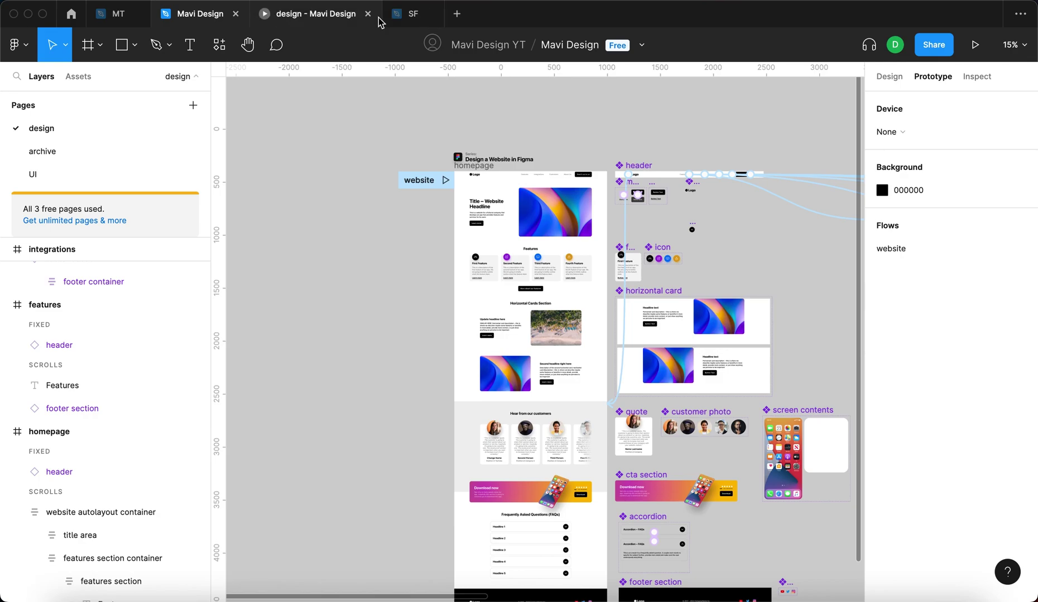
Close the old prototype preview and present the website flow in a fresh one.
{"action": "left_click", "coordinate": [368, 13]}
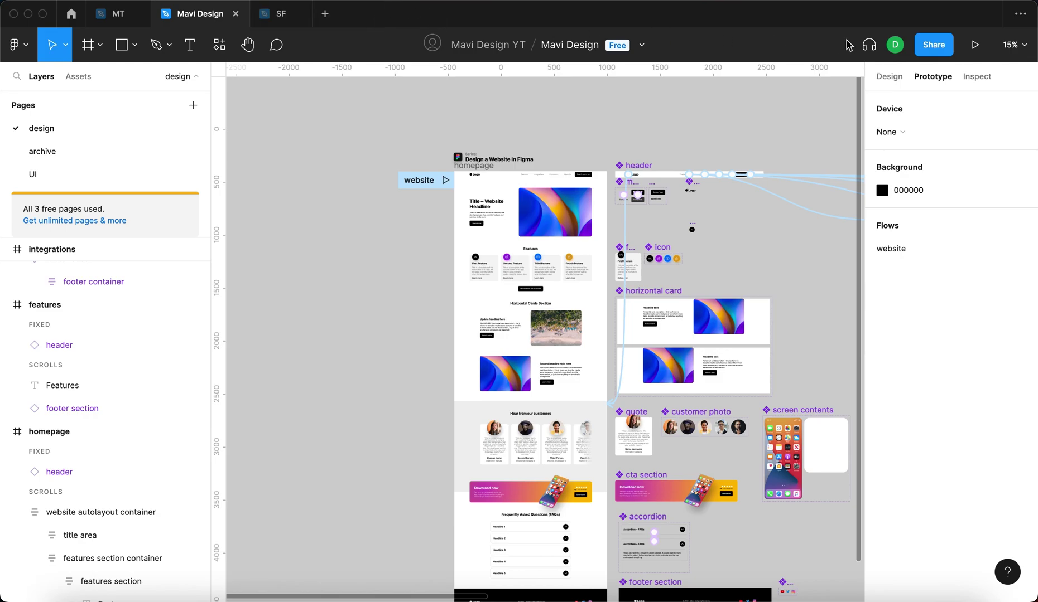
{"action": "left_click", "coordinate": [974, 45]}
{"action": "left_click", "coordinate": [187, 16]}
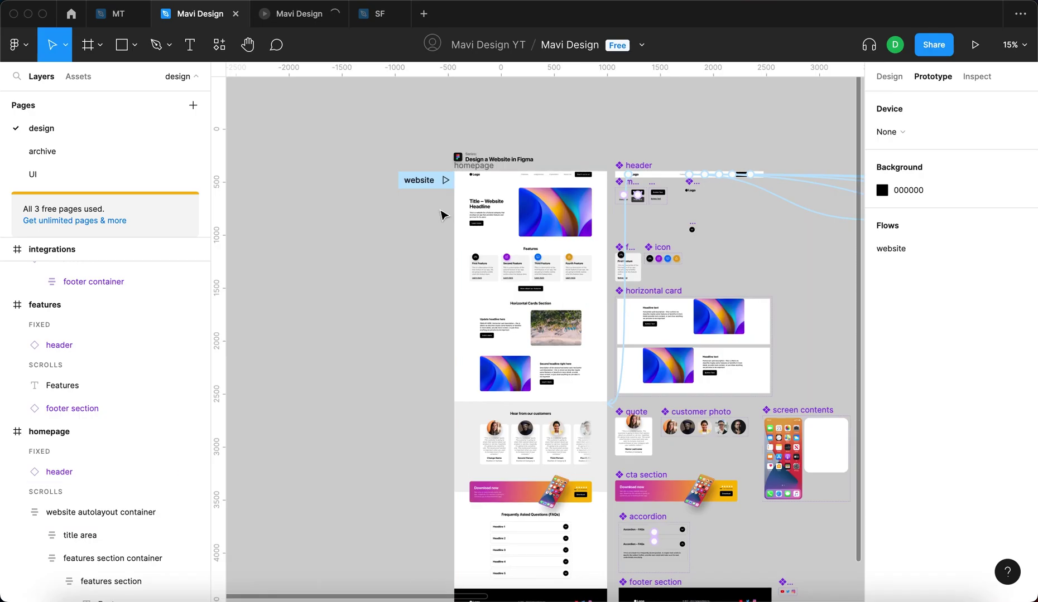
{"action": "left_click", "coordinate": [296, 15]}
Look through the homepage sections in the preview, down to the Frequently Asked Questions.
{"action": "scroll", "coordinate": [941, 276], "scroll_direction": "down", "scroll_amount": 15}
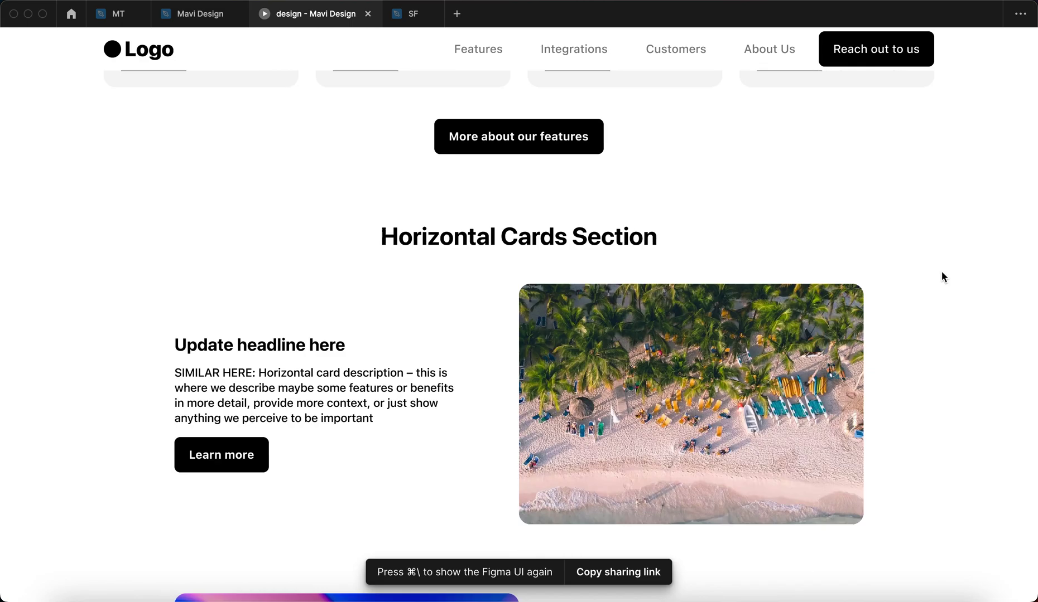
{"action": "scroll", "coordinate": [941, 278], "scroll_direction": "down", "scroll_amount": 4}
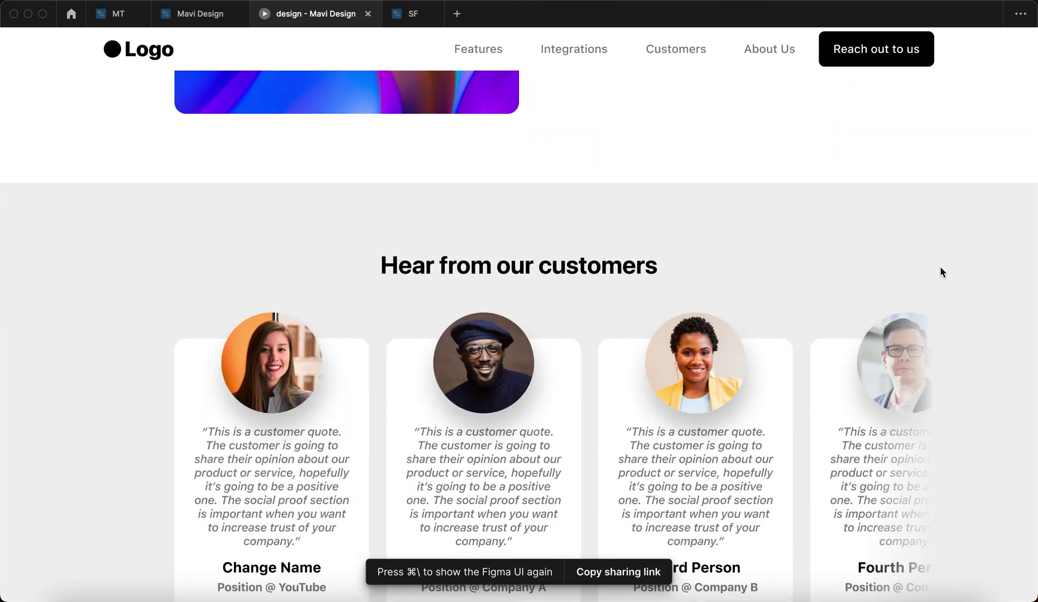
{"action": "scroll", "coordinate": [939, 266], "scroll_direction": "up", "scroll_amount": 10}
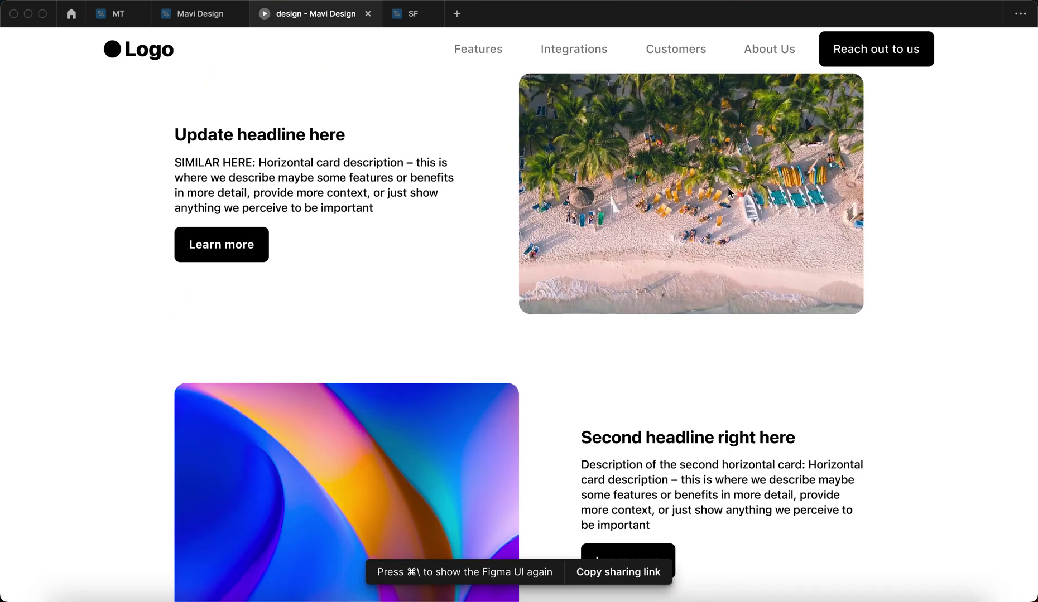
{"action": "scroll", "coordinate": [728, 190], "scroll_direction": "down", "scroll_amount": 10}
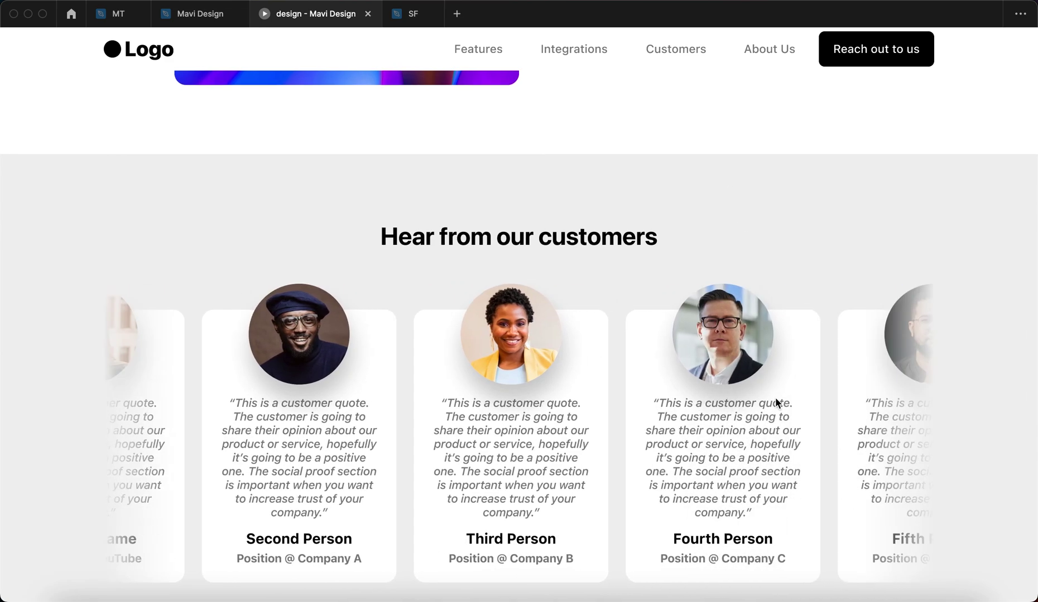
{"action": "scroll", "coordinate": [737, 228], "scroll_direction": "down", "scroll_amount": 10}
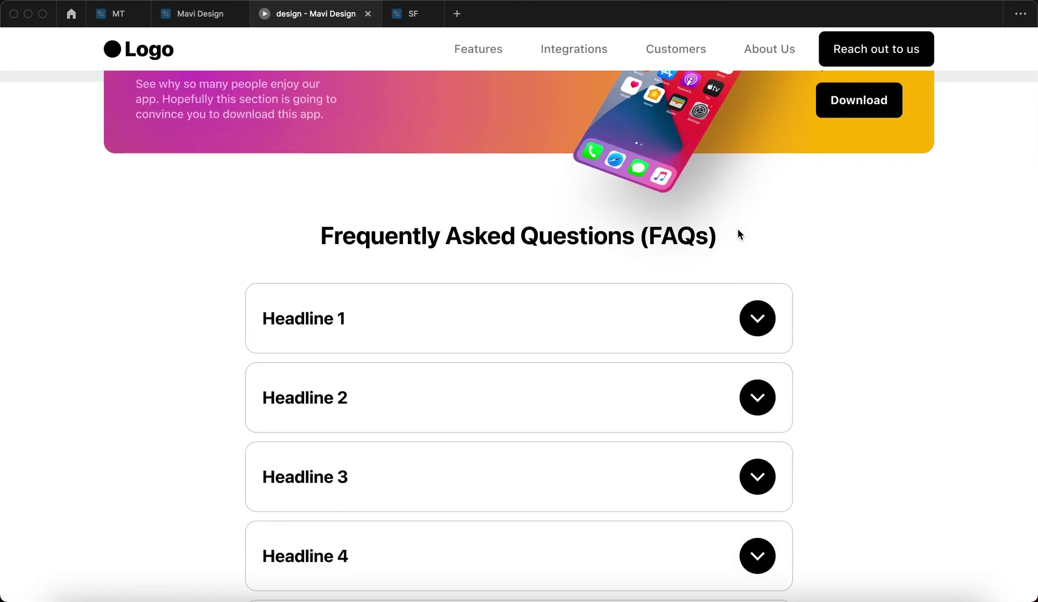
Test the FAQ accordions by expanding and collapsing Headline 1 and Headline 2.
{"action": "left_click", "coordinate": [758, 196]}
{"action": "left_click", "coordinate": [758, 196]}
{"action": "left_click", "coordinate": [757, 268]}
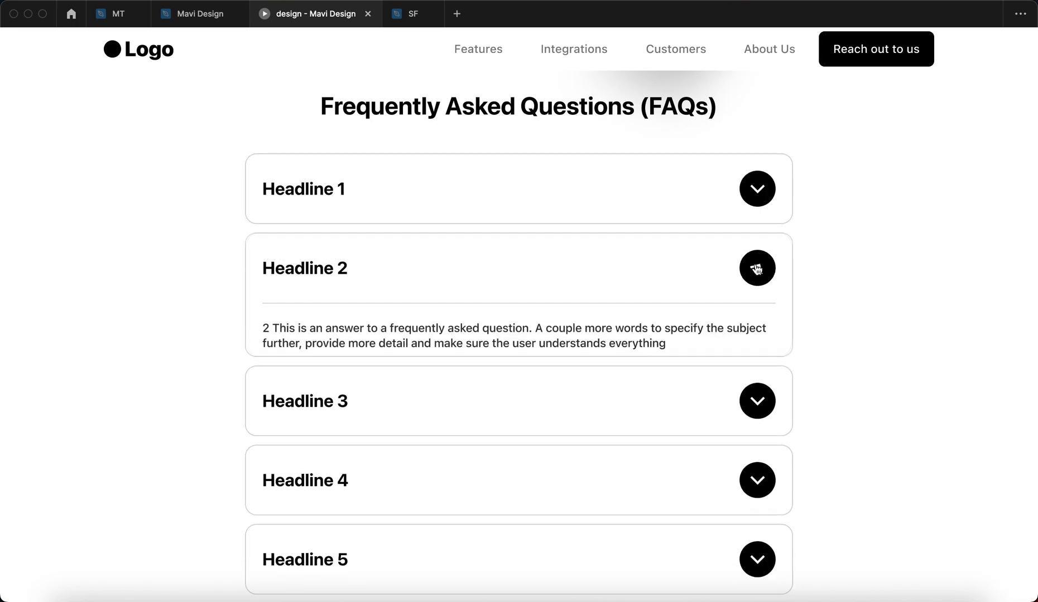
{"action": "left_click", "coordinate": [757, 268]}
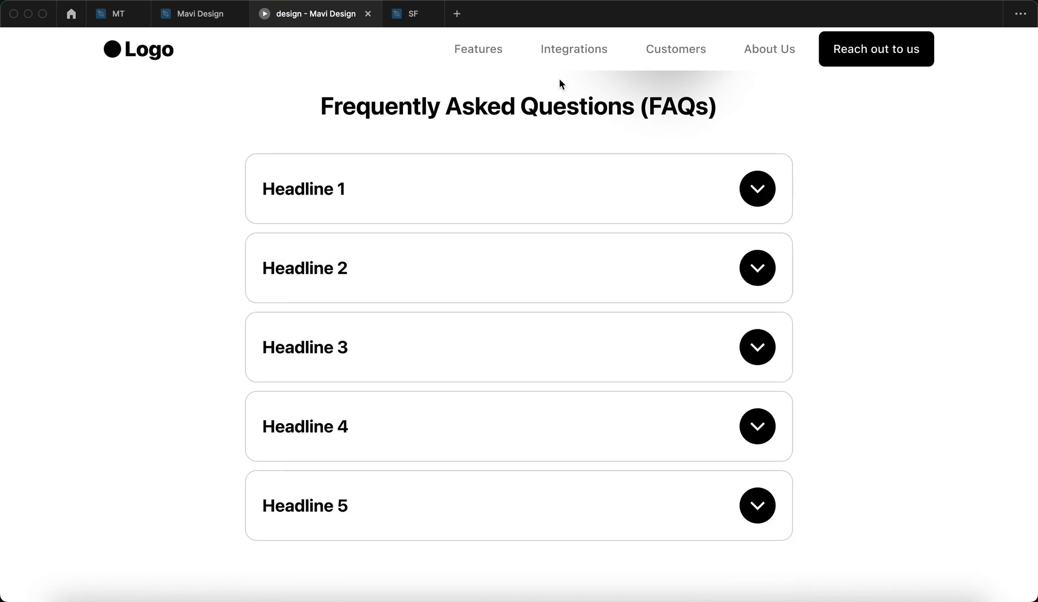
Test all five header menu links from Features to Reach out to us, and return to the homepage through the logo.
{"action": "left_click", "coordinate": [471, 60]}
{"action": "left_click", "coordinate": [553, 49]}
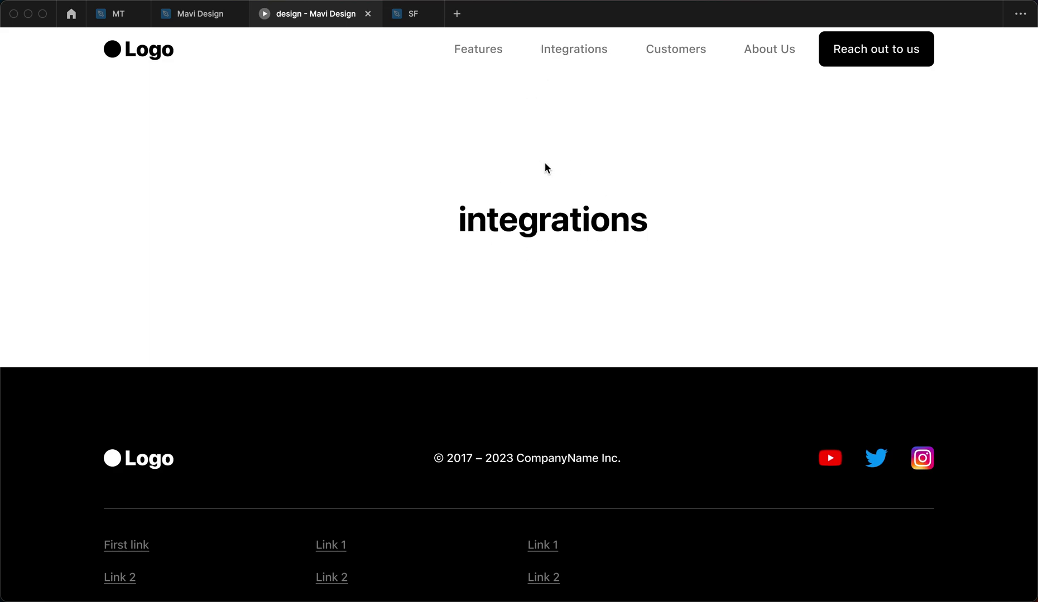
{"action": "left_click", "coordinate": [662, 55]}
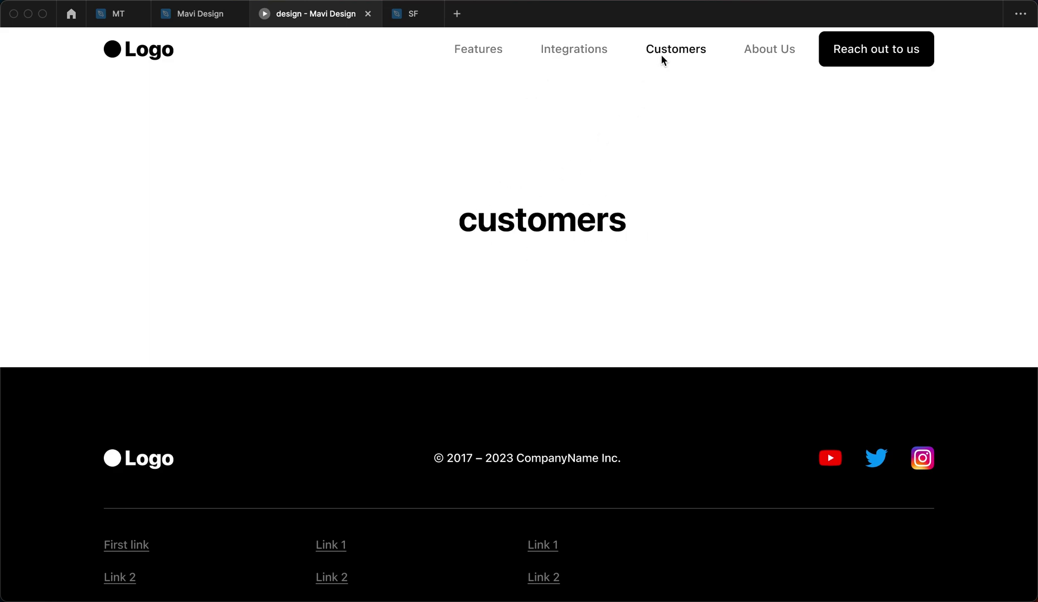
{"action": "left_click", "coordinate": [763, 55]}
{"action": "left_click", "coordinate": [849, 53]}
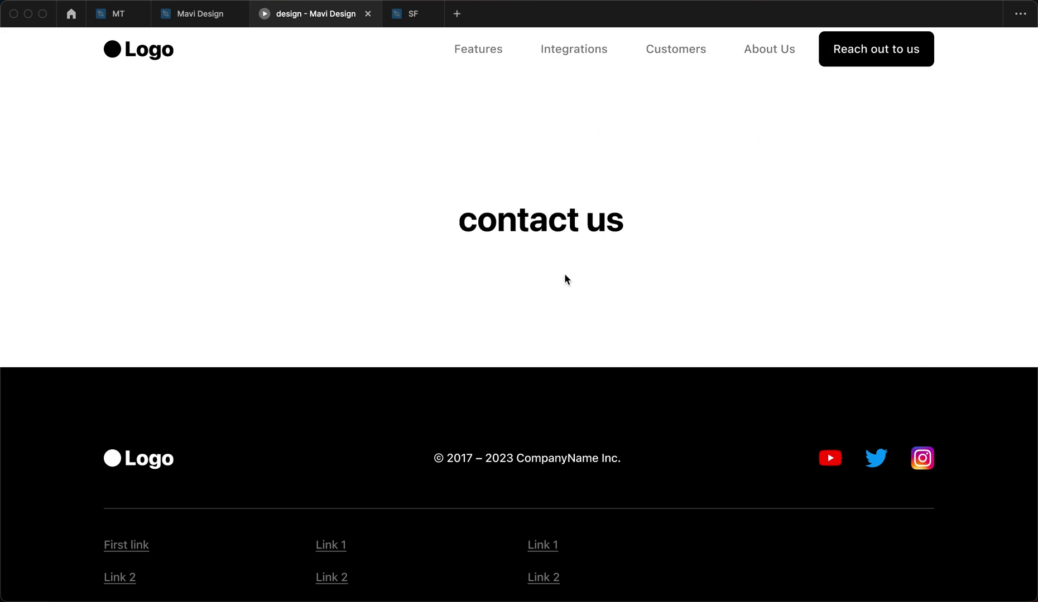
{"action": "left_click", "coordinate": [150, 59]}
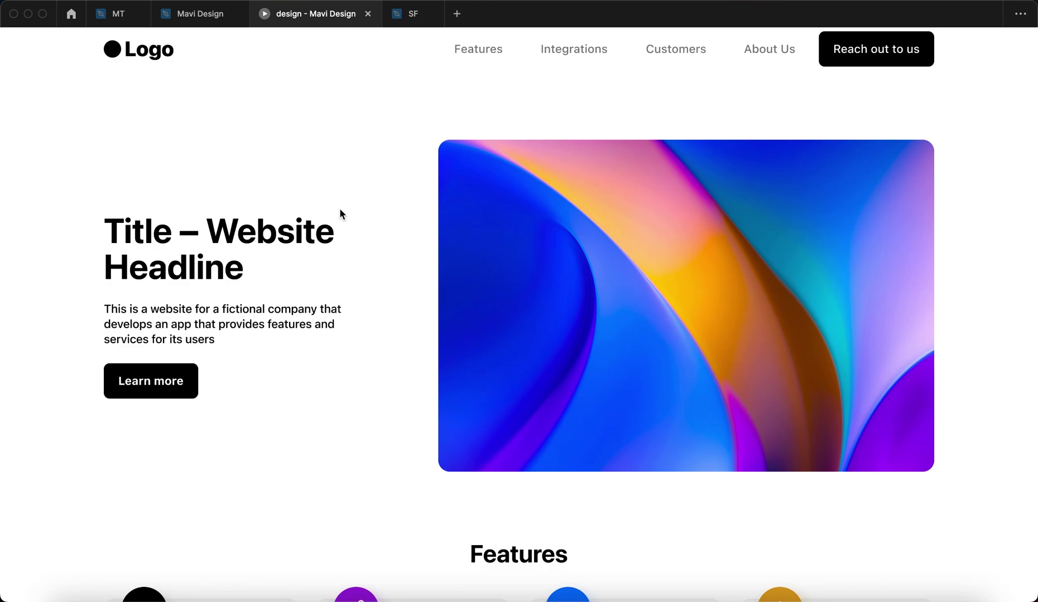
Visit the Features, Integrations and Customers pages from the header again, and go back to the homepage through the logo.
{"action": "left_click", "coordinate": [477, 59]}
{"action": "left_click", "coordinate": [561, 53]}
{"action": "left_click", "coordinate": [664, 52]}
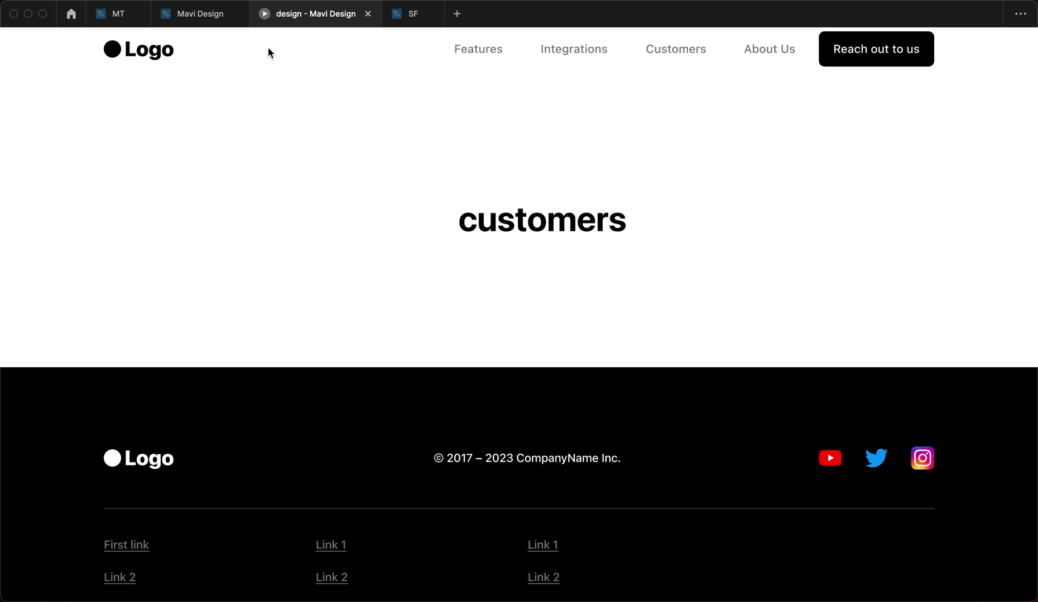
{"action": "left_click", "coordinate": [154, 57]}
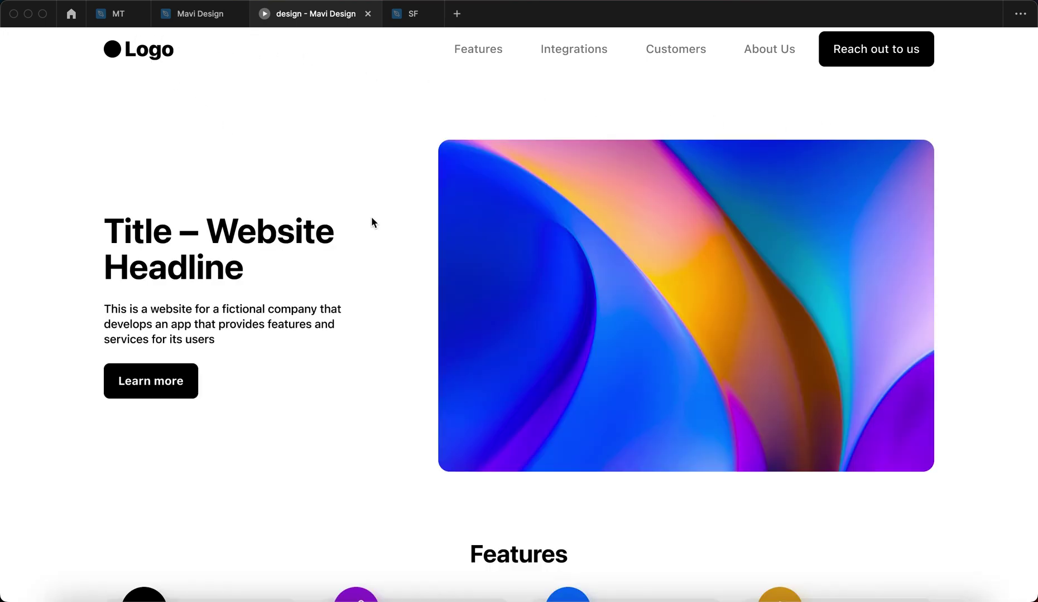
Retest the Features, Customers, About Us and Reach out to us links, and return to the homepage through the logo.
{"action": "left_click", "coordinate": [476, 49]}
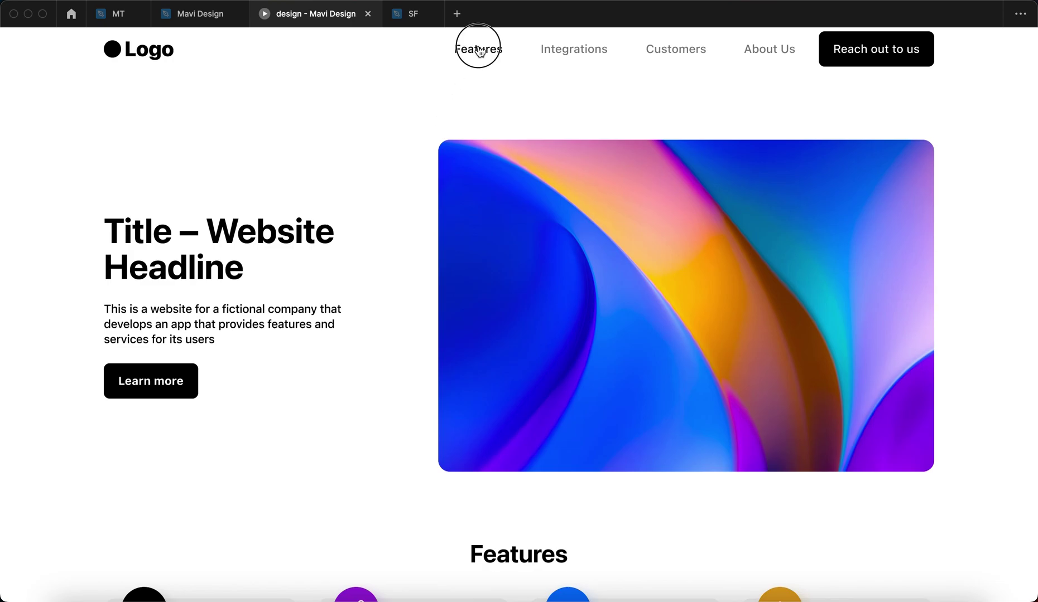
{"action": "left_click", "coordinate": [676, 49]}
{"action": "left_click", "coordinate": [770, 51]}
{"action": "left_click", "coordinate": [866, 60]}
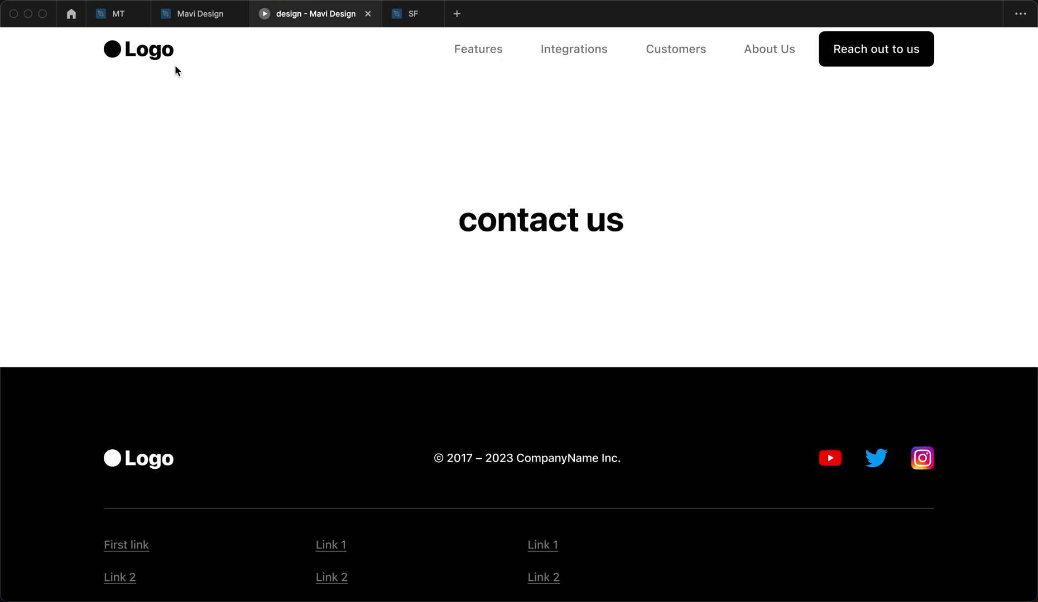
{"action": "left_click", "coordinate": [150, 59]}
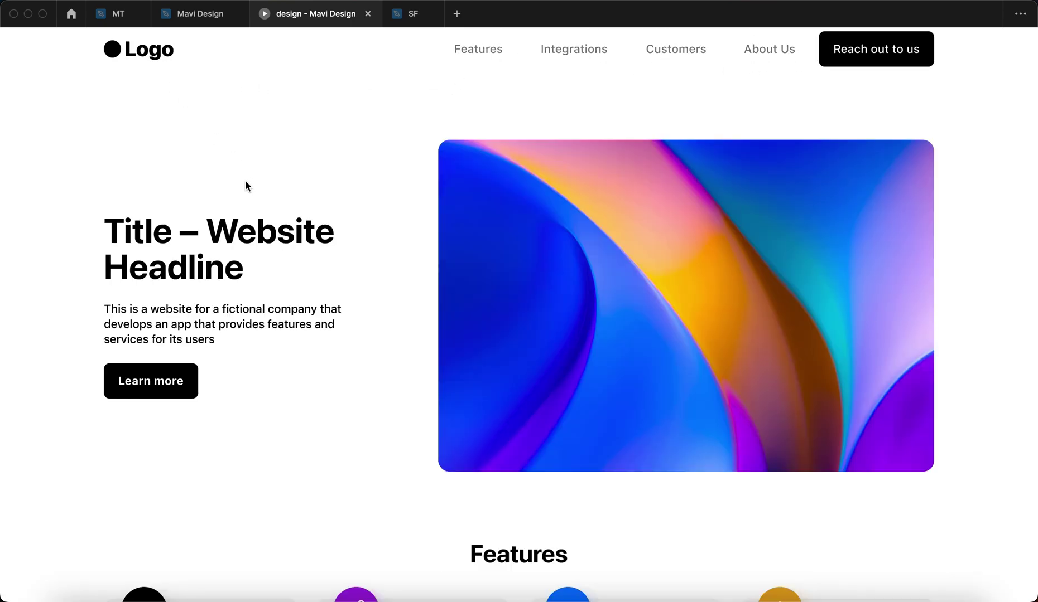
Look over the homepage's title area and Features section in the preview.
{"action": "scroll", "coordinate": [266, 273], "scroll_direction": "down", "scroll_amount": 10}
{"action": "scroll", "coordinate": [266, 246], "scroll_direction": "up", "scroll_amount": 5}
{"action": "scroll", "coordinate": [267, 240], "scroll_direction": "up", "scroll_amount": 1}
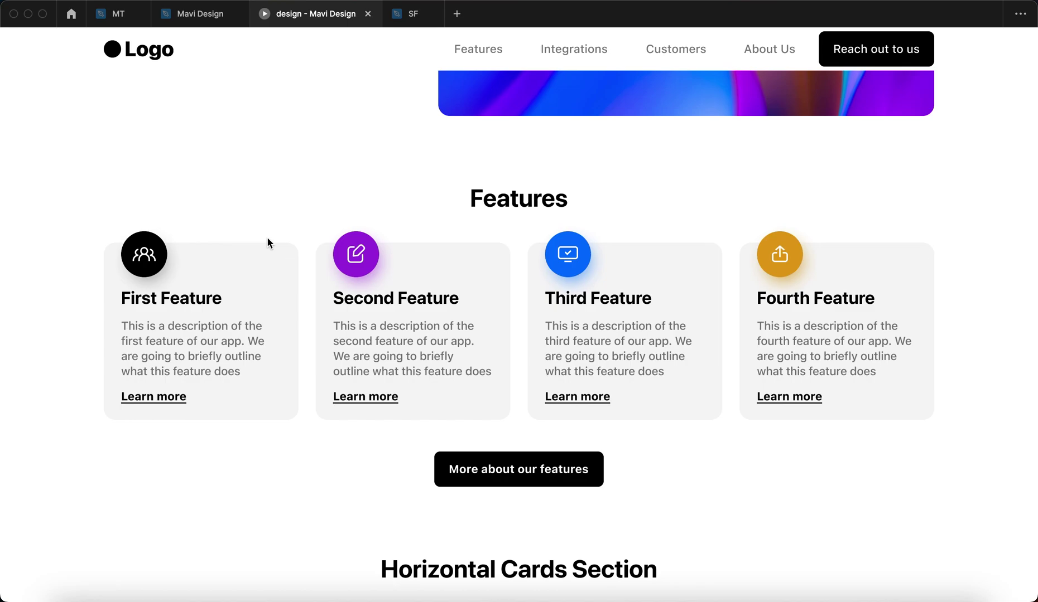
{"action": "scroll", "coordinate": [355, 325], "scroll_direction": "up", "scroll_amount": 10}
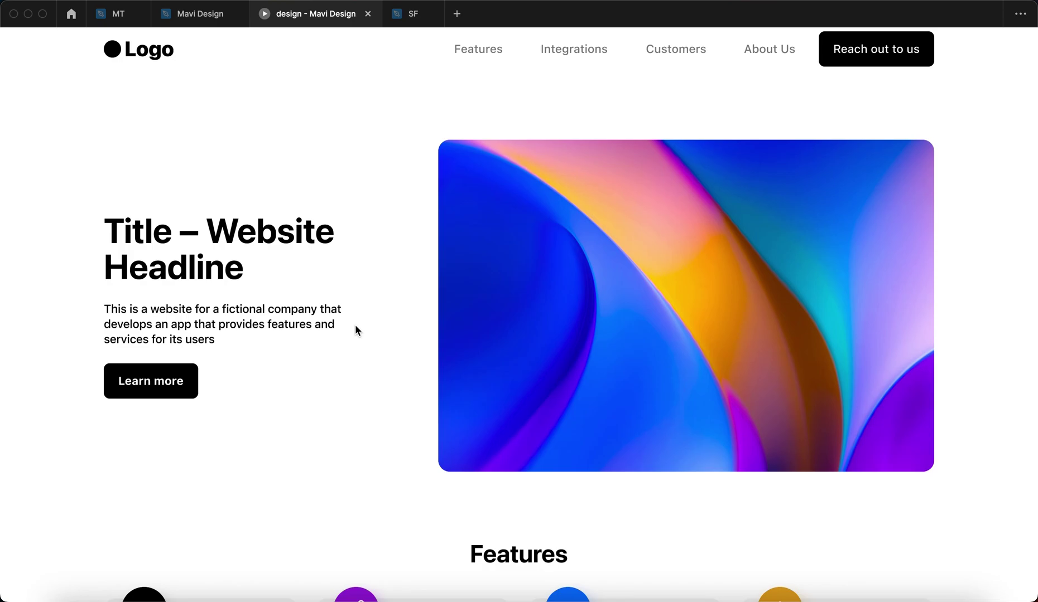
Return to the design file, clear the selection and switch from the prototype settings to the design properties.
{"action": "left_click", "coordinate": [212, 18]}
{"action": "left_click", "coordinate": [704, 118]}
{"action": "left_click", "coordinate": [889, 77]}
{"action": "left_click_drag", "start_coordinate": [757, 141], "coordinate": [430, 151]}
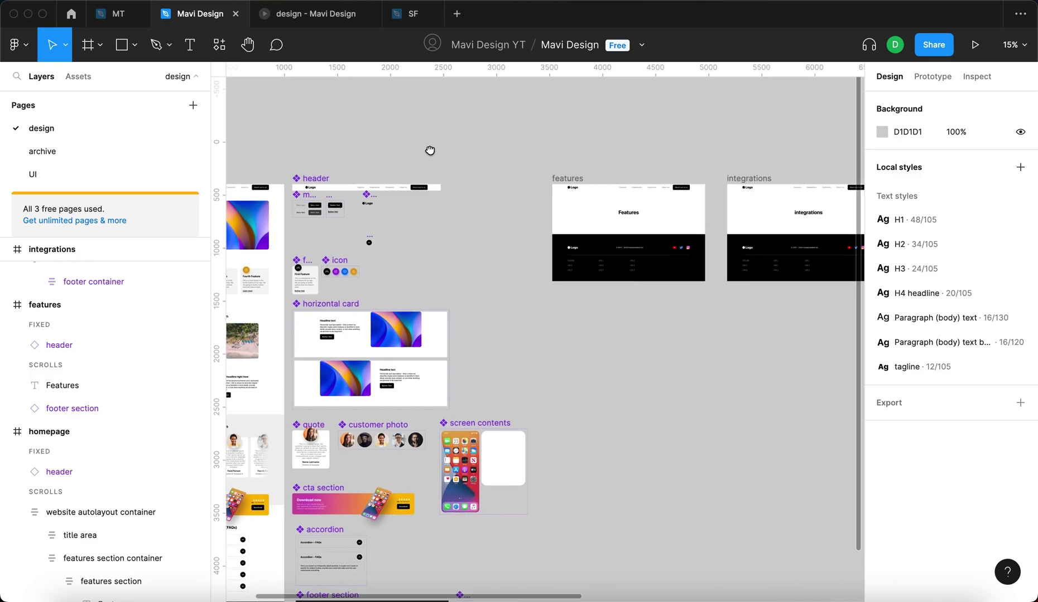
Examine the homepage, the main components and the separate page frames on the canvas.
{"action": "scroll", "coordinate": [485, 136], "scroll_direction": "down", "scroll_amount": 5}
{"action": "scroll", "coordinate": [317, 296], "scroll_direction": "up", "scroll_amount": 5}
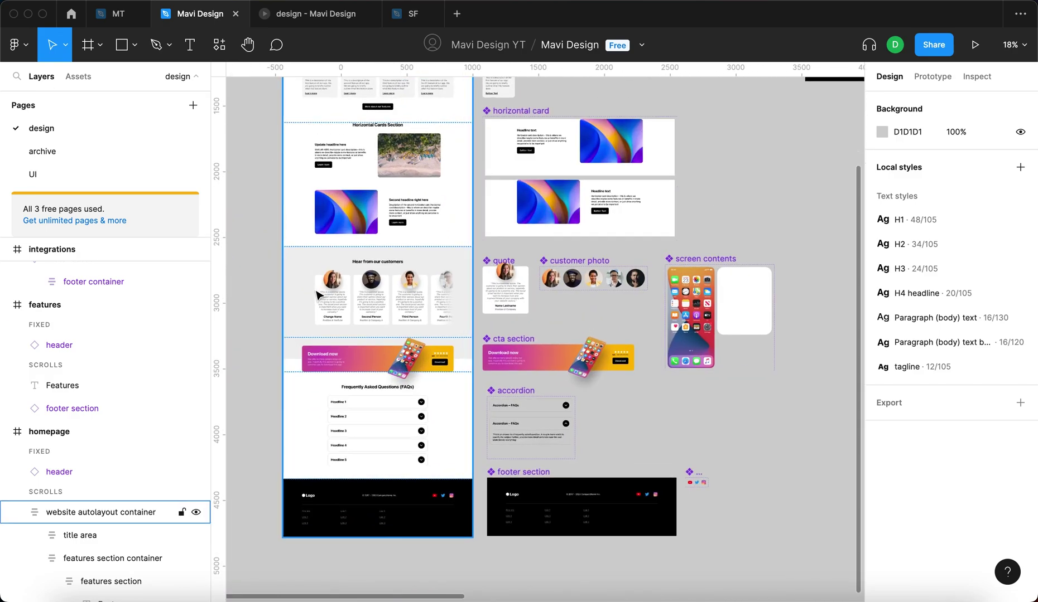
{"action": "scroll", "coordinate": [316, 295], "scroll_direction": "down", "scroll_amount": 5}
{"action": "left_click_drag", "start_coordinate": [640, 244], "coordinate": [529, 293]}
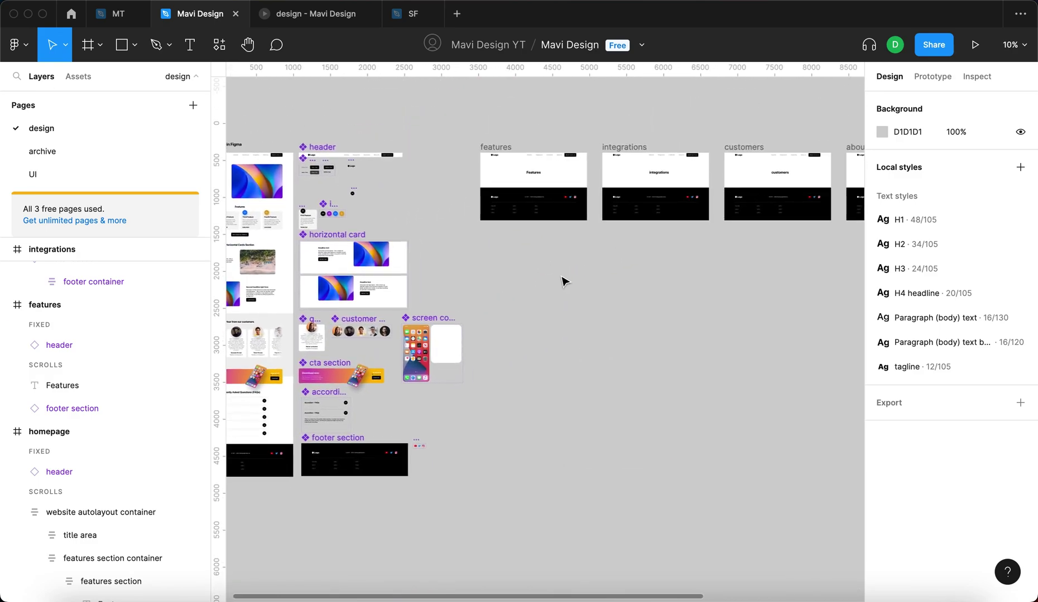
{"action": "left_click_drag", "start_coordinate": [620, 302], "coordinate": [470, 294]}
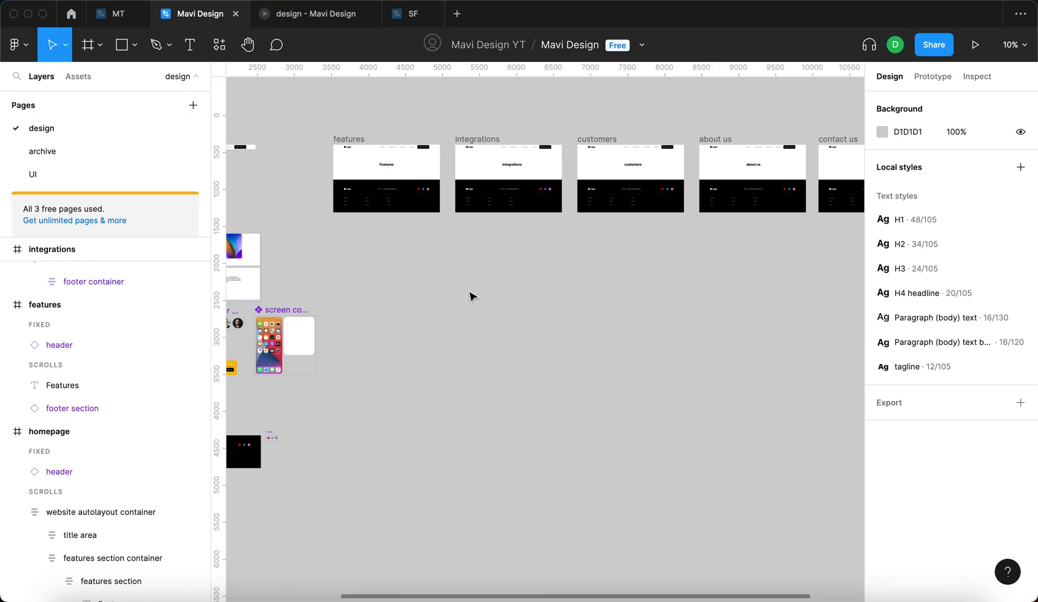
{"action": "scroll", "coordinate": [466, 297], "scroll_direction": "up", "scroll_amount": 1}
{"action": "scroll", "coordinate": [464, 297], "scroll_direction": "down", "scroll_amount": 3}
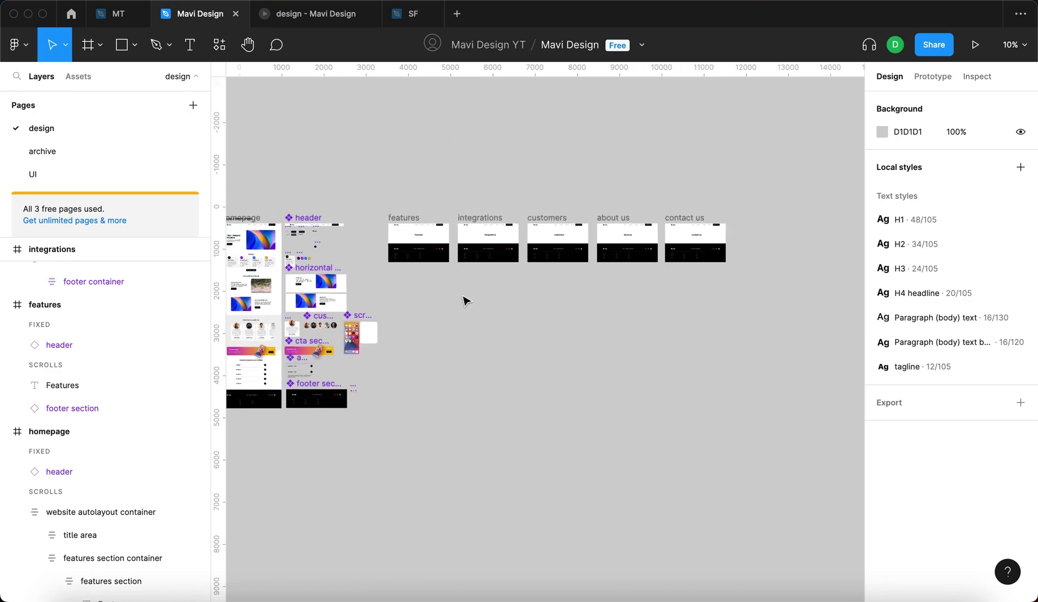
{"action": "left_click_drag", "start_coordinate": [462, 296], "coordinate": [494, 280]}
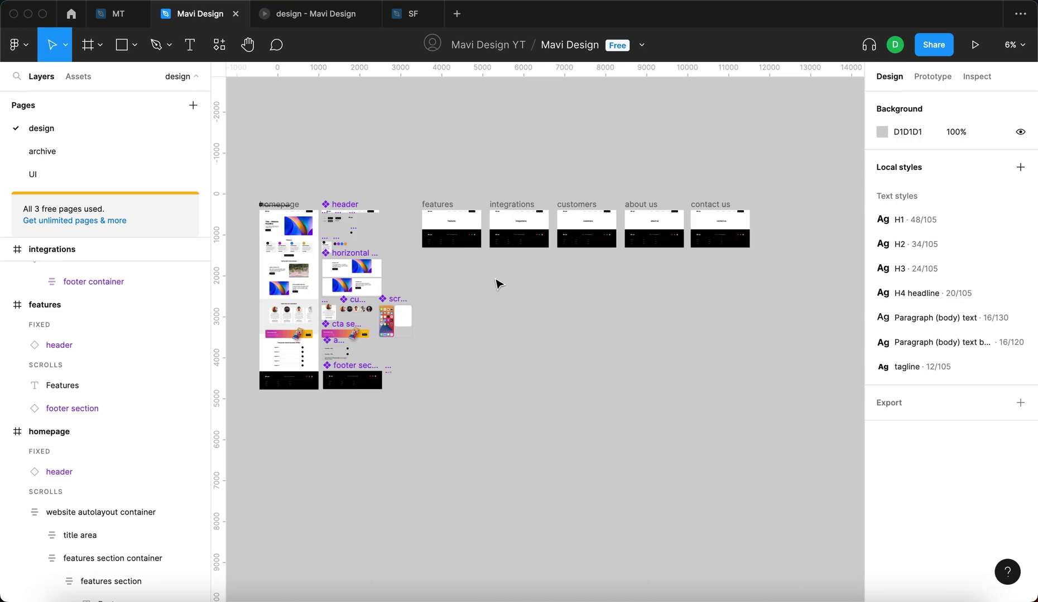
Inspect the header component and the small menu, button and logo components beneath it, selecting the area briefly and clearing the selection.
{"action": "scroll", "coordinate": [497, 284], "scroll_direction": "left", "scroll_amount": 5}
{"action": "scroll", "coordinate": [522, 223], "scroll_direction": "up", "scroll_amount": 6}
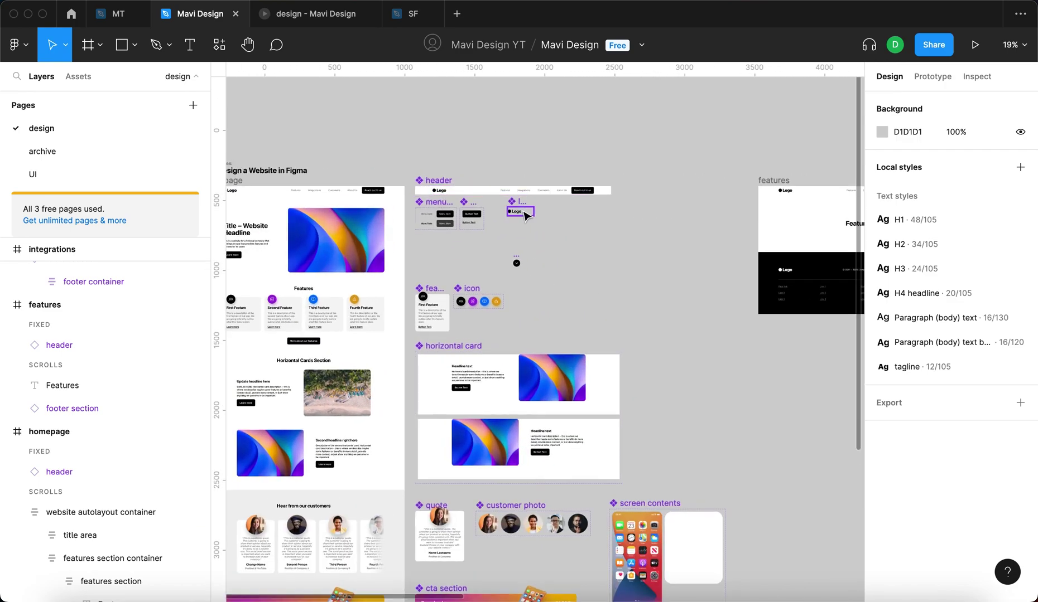
{"action": "scroll", "coordinate": [523, 223], "scroll_direction": "down", "scroll_amount": 3}
{"action": "left_click_drag", "start_coordinate": [294, 111], "coordinate": [735, 295]}
{"action": "left_click", "coordinate": [735, 296]}
{"action": "scroll", "coordinate": [730, 295], "scroll_direction": "down", "scroll_amount": 5}
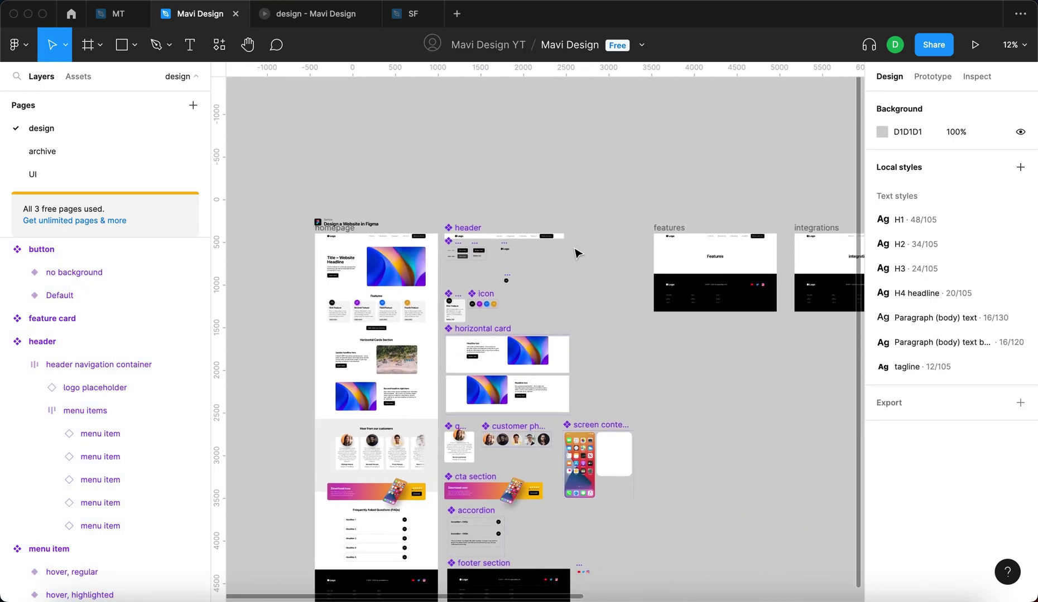
Examine the main components from the feature card, icon and horizontal card down to the quote, CTA section, accordion and footer section.
{"action": "scroll", "coordinate": [575, 285], "scroll_direction": "down", "scroll_amount": 4}
{"action": "scroll", "coordinate": [485, 196], "scroll_direction": "up", "scroll_amount": 8}
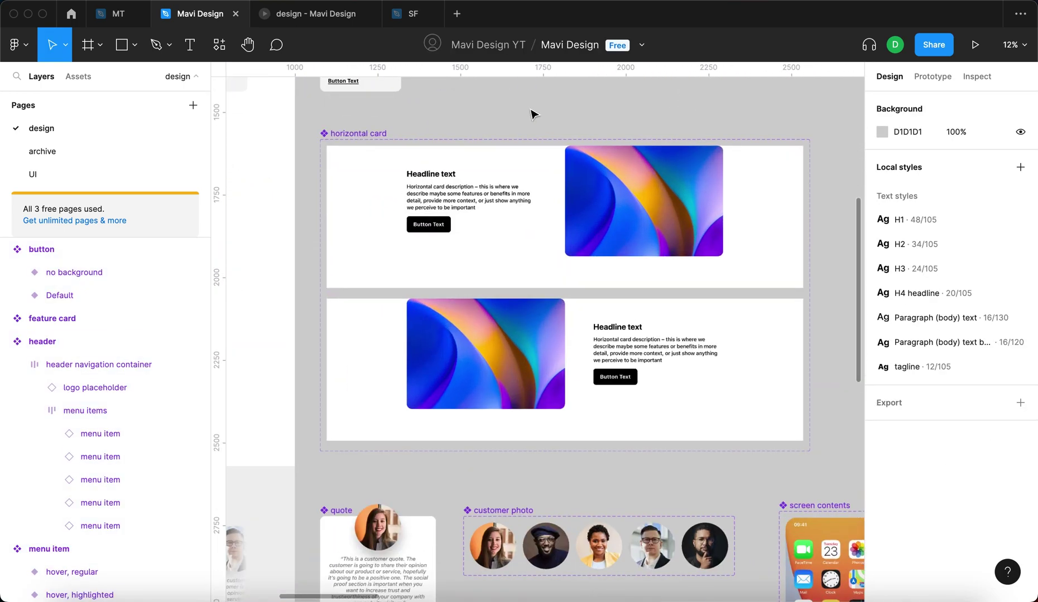
{"action": "left_click_drag", "start_coordinate": [557, 205], "coordinate": [583, 291]}
{"action": "scroll", "coordinate": [575, 257], "scroll_direction": "up", "scroll_amount": 3}
{"action": "scroll", "coordinate": [545, 278], "scroll_direction": "down", "scroll_amount": 3}
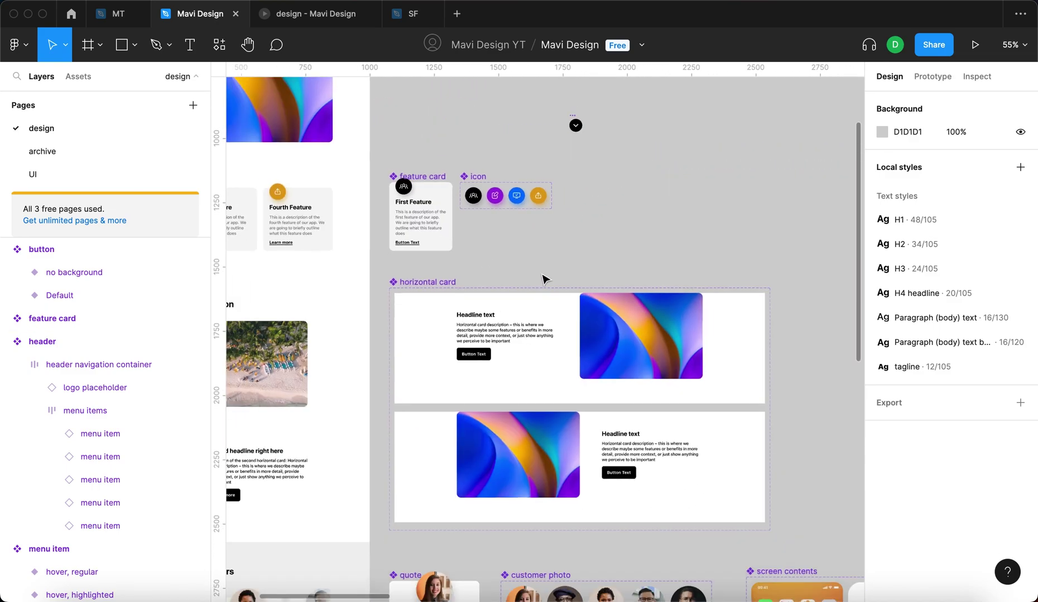
{"action": "scroll", "coordinate": [519, 341], "scroll_direction": "down", "scroll_amount": 5}
{"action": "scroll", "coordinate": [489, 404], "scroll_direction": "down", "scroll_amount": 4}
{"action": "scroll", "coordinate": [544, 460], "scroll_direction": "down", "scroll_amount": 4}
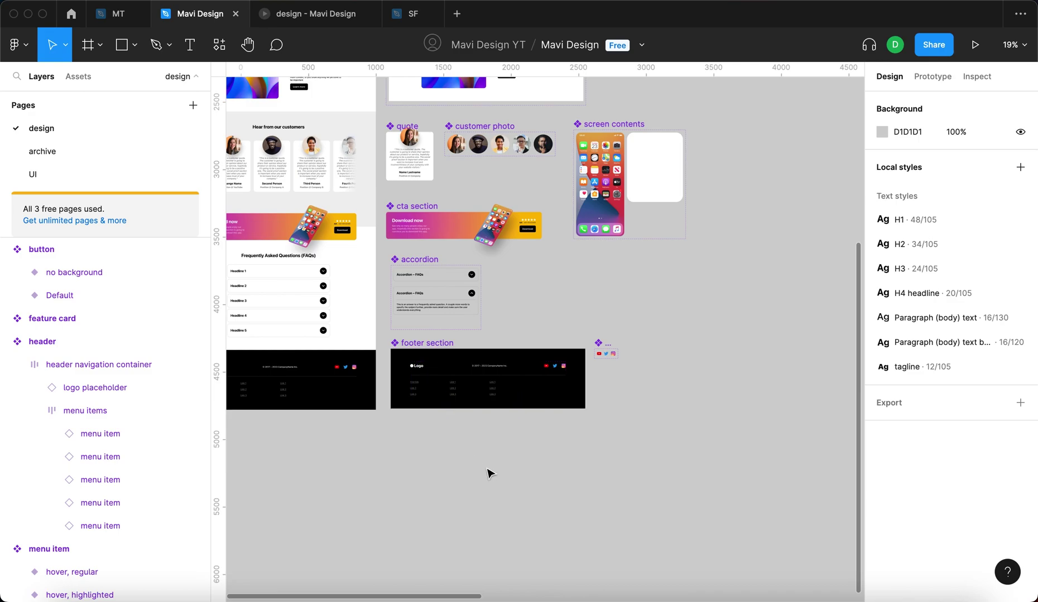
Review the overall canvas layout, from the homepage and its components across to the features, integrations, customers and about us frames.
{"action": "scroll", "coordinate": [486, 473], "scroll_direction": "up", "scroll_amount": 1}
{"action": "scroll", "coordinate": [488, 473], "scroll_direction": "down", "scroll_amount": 1}
{"action": "scroll", "coordinate": [488, 473], "scroll_direction": "down", "scroll_amount": 2}
{"action": "scroll", "coordinate": [528, 467], "scroll_direction": "up", "scroll_amount": 1}
{"action": "scroll", "coordinate": [528, 468], "scroll_direction": "down", "scroll_amount": 3}
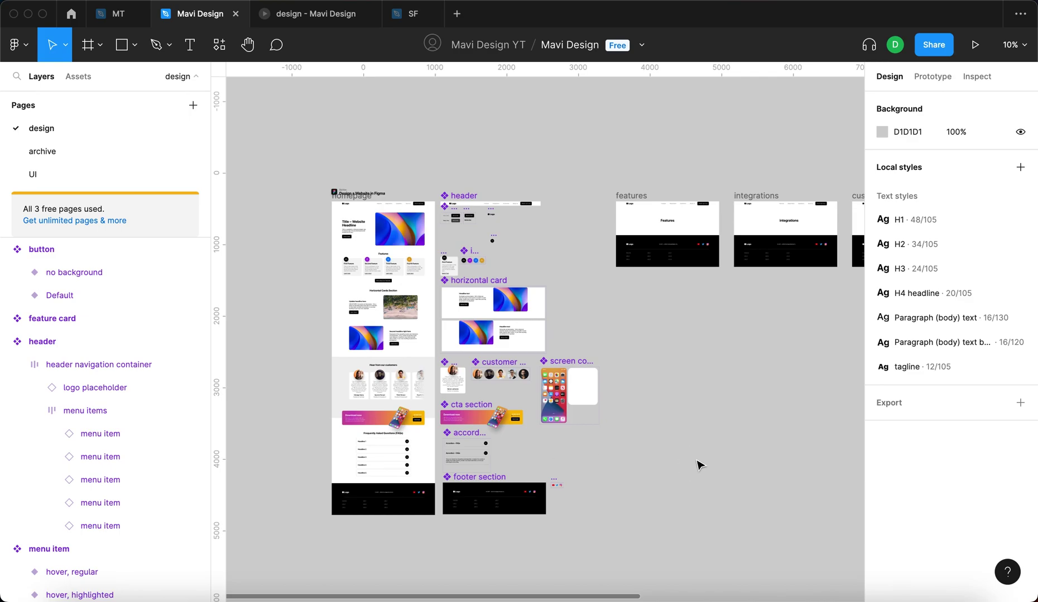
{"action": "scroll", "coordinate": [530, 377], "scroll_direction": "right", "scroll_amount": 3}
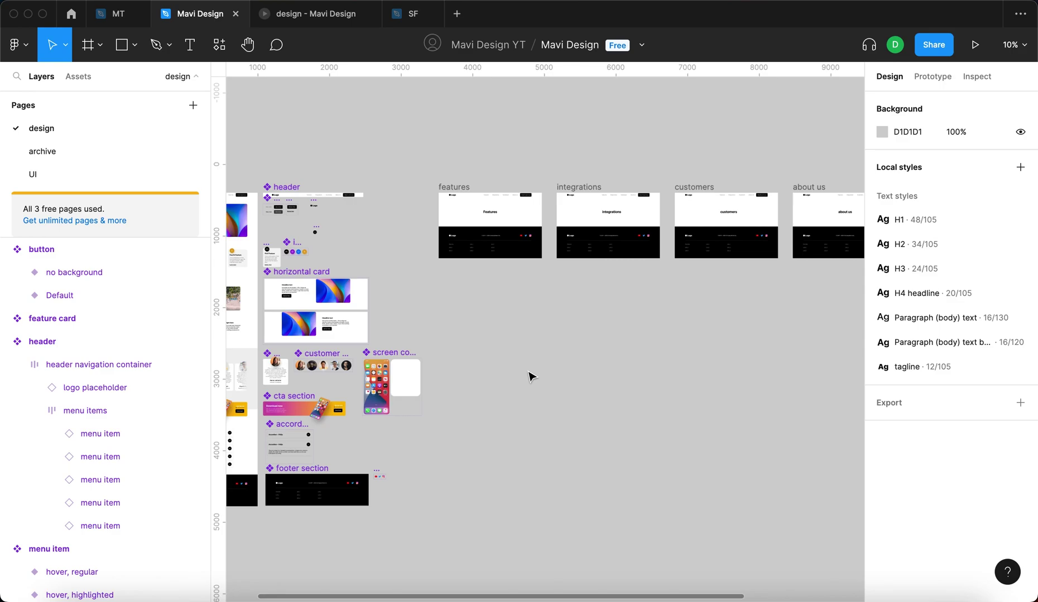